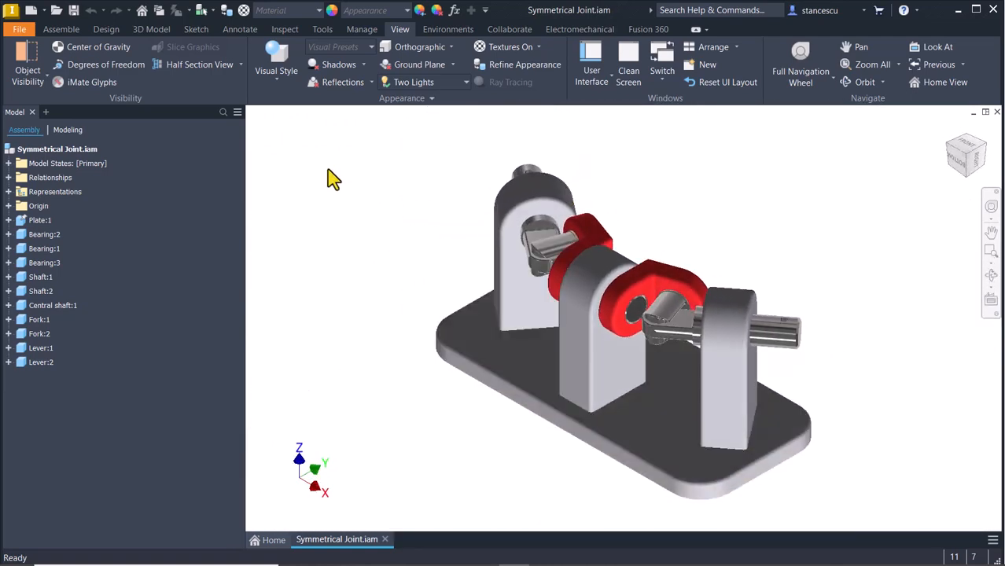
Create a metric Standard (mm).iam assembly and place one Plate.ipt grounded at the origin, turning off the save reminder.
left_click(31, 10)
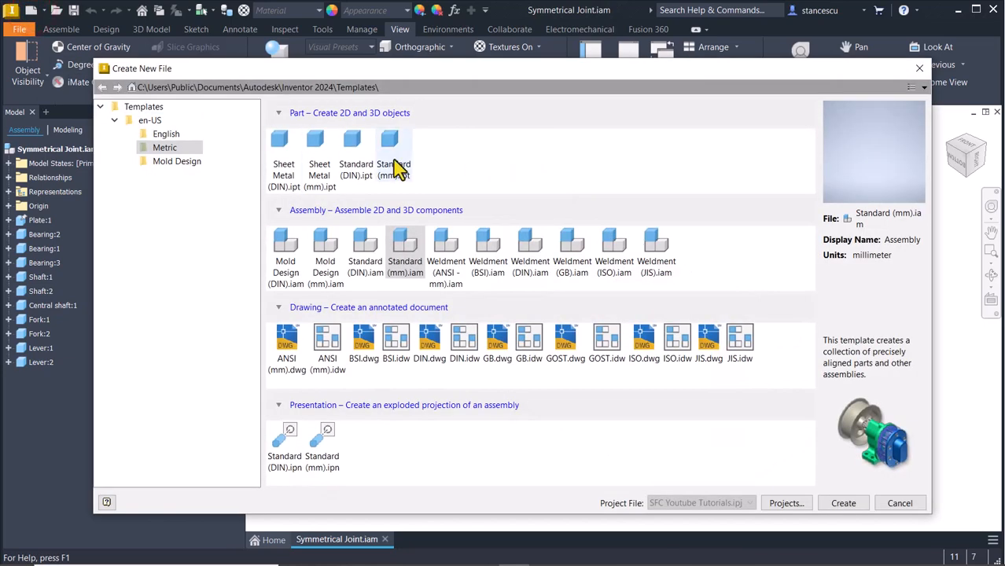
double_click(405, 246)
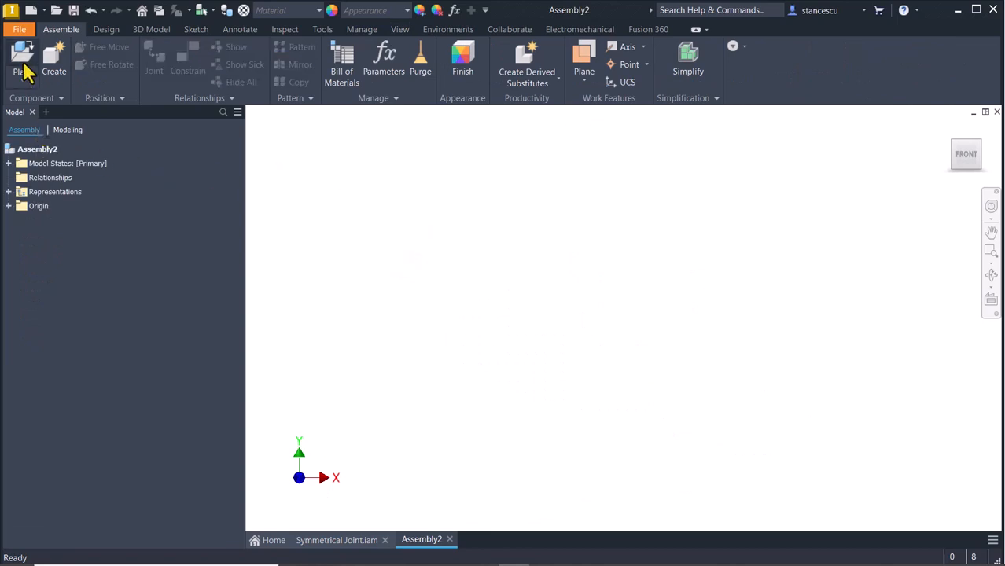
left_click(393, 218)
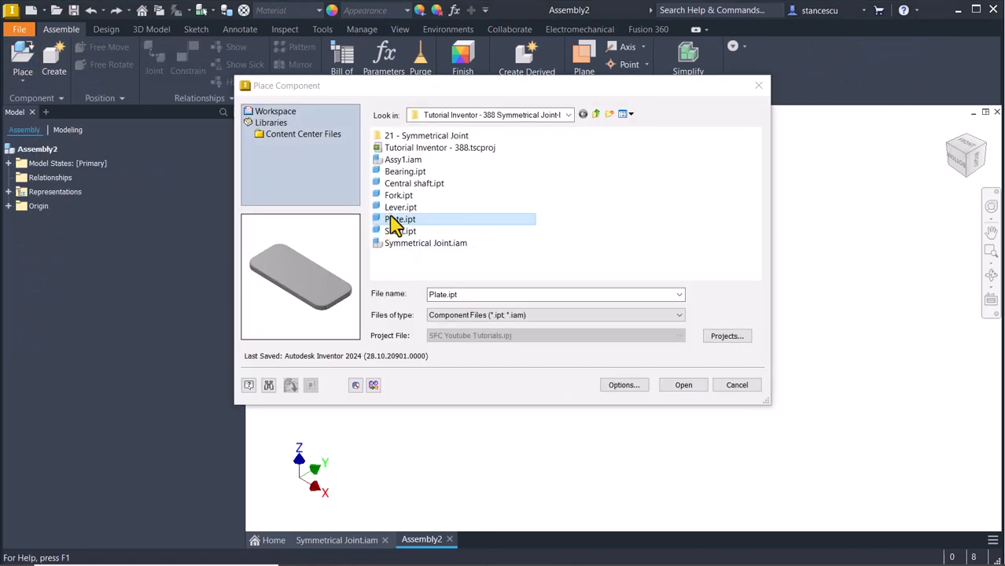
left_click(676, 387)
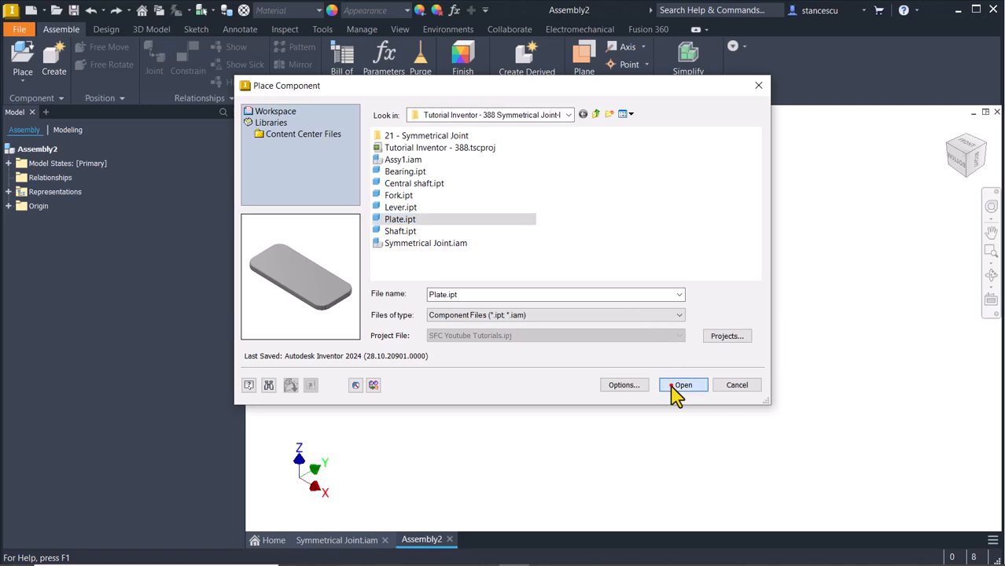
right_click(604, 287)
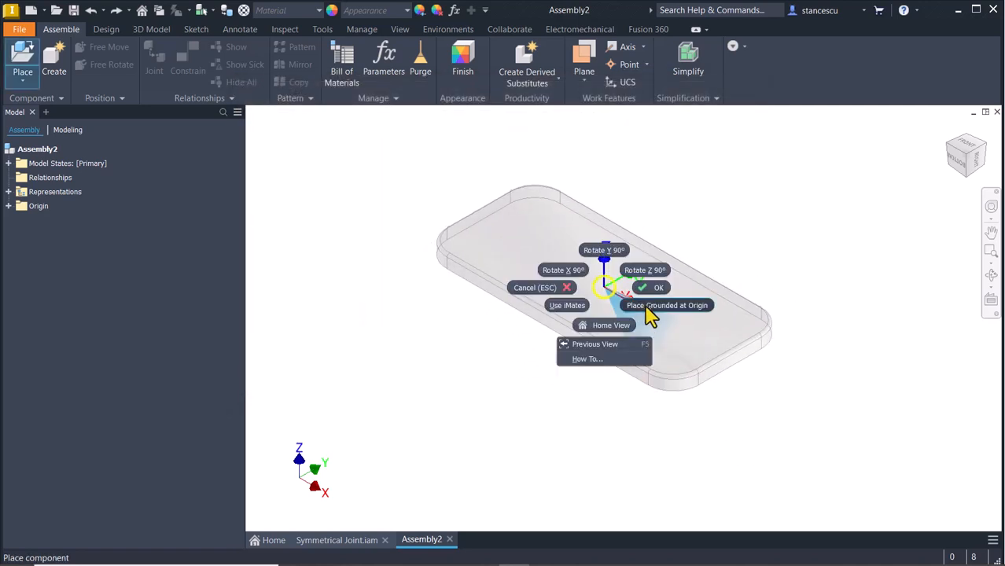
left_click(660, 317)
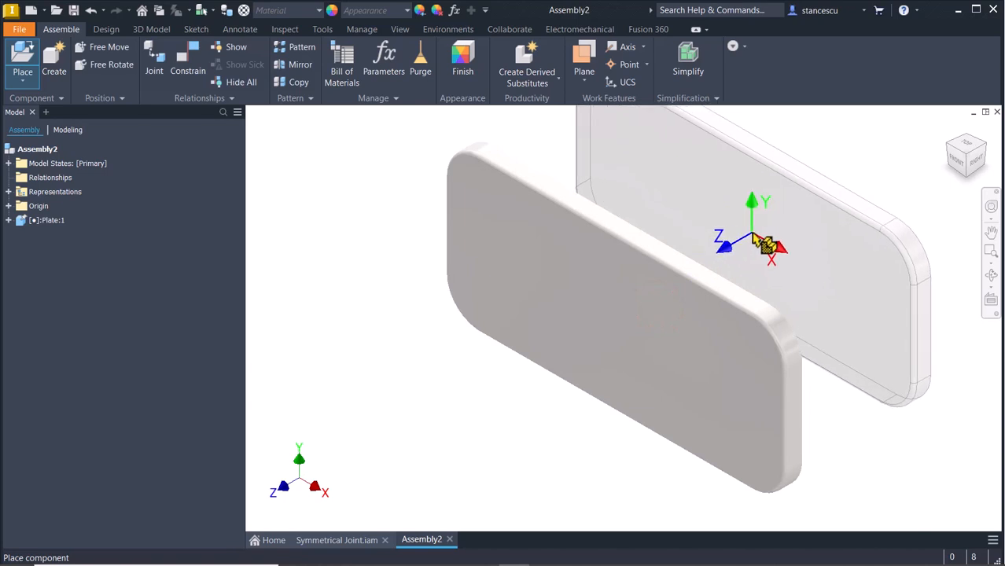
key("Escape")
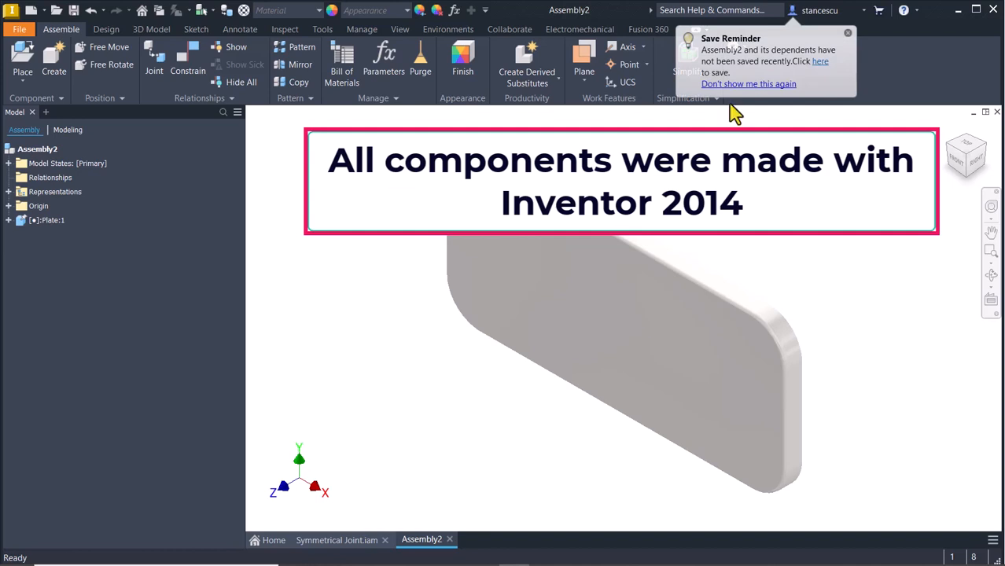
left_click(750, 85)
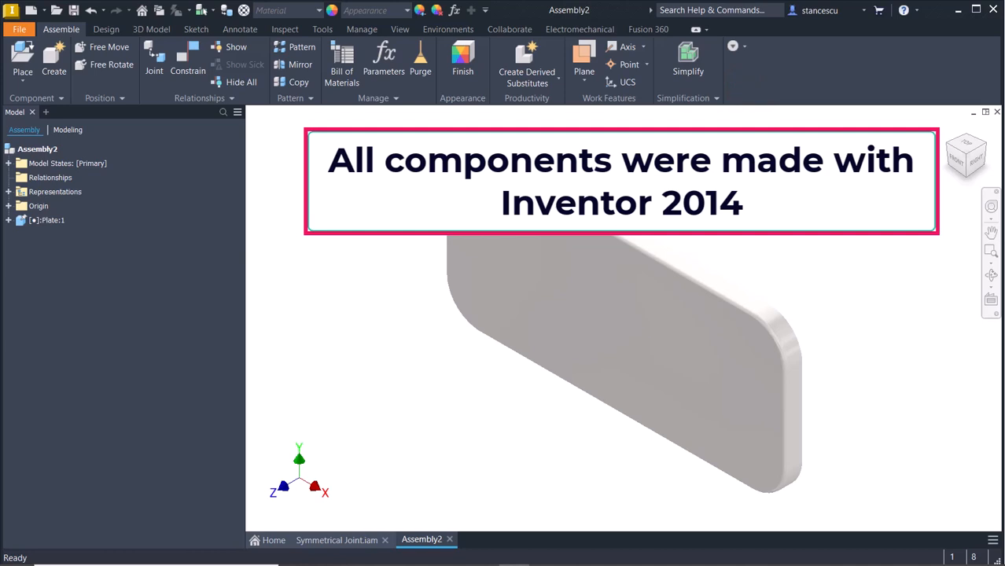
Orient the isometric view so the plate lies flat with Z up, and set it as the home view.
middle_click_drag(766, 163, 971, 152, "shift")
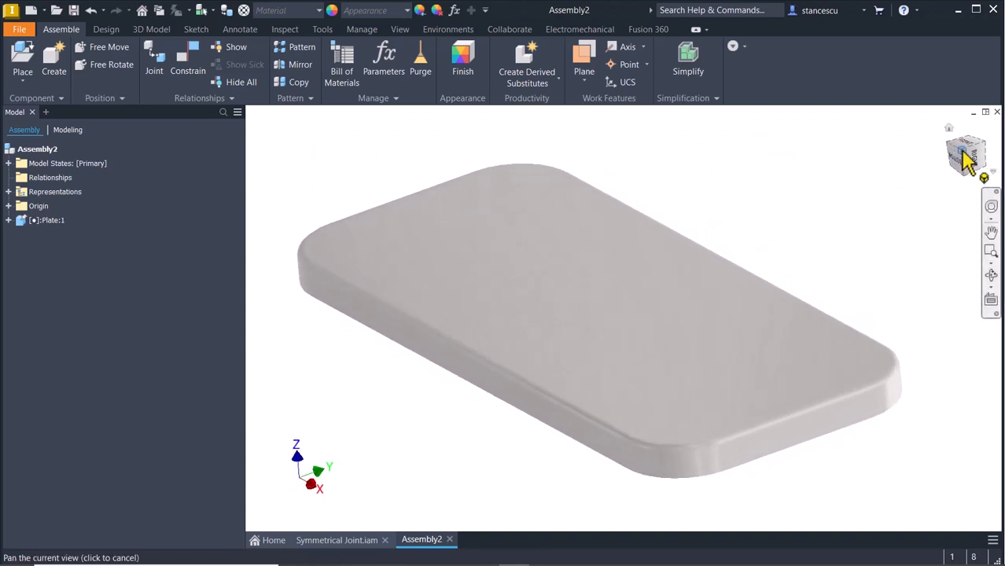
left_click(971, 152)
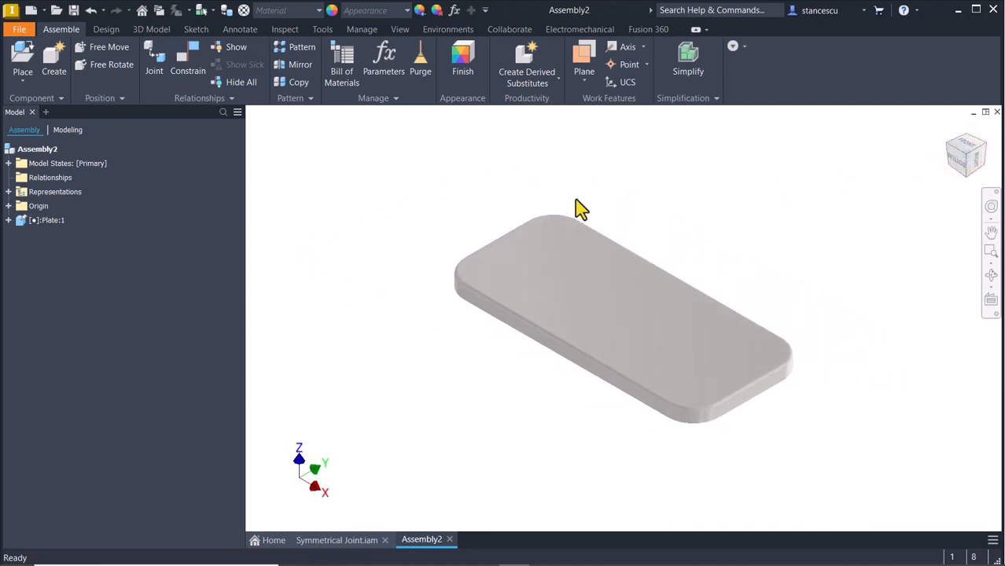
key("Home")
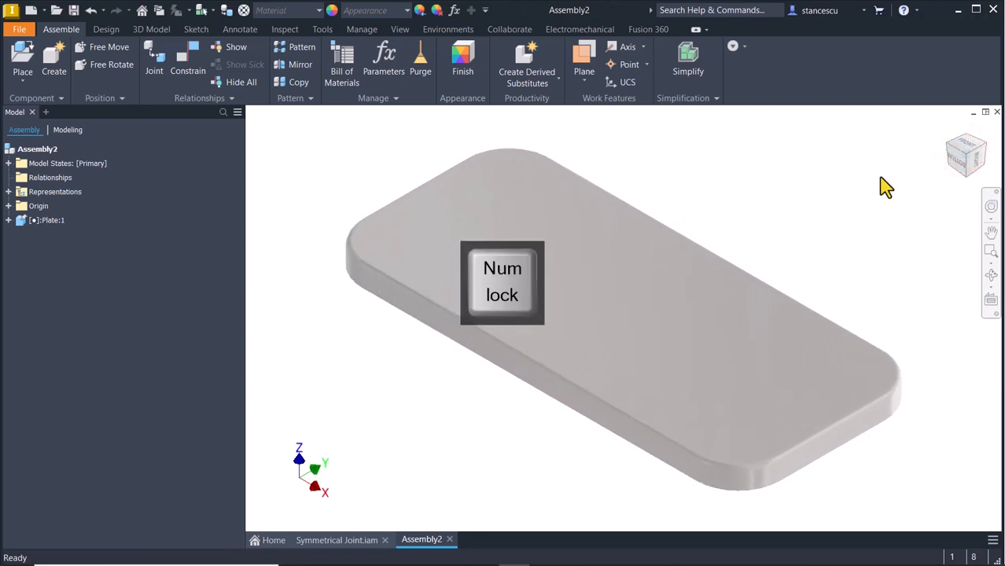
right_click(968, 161)
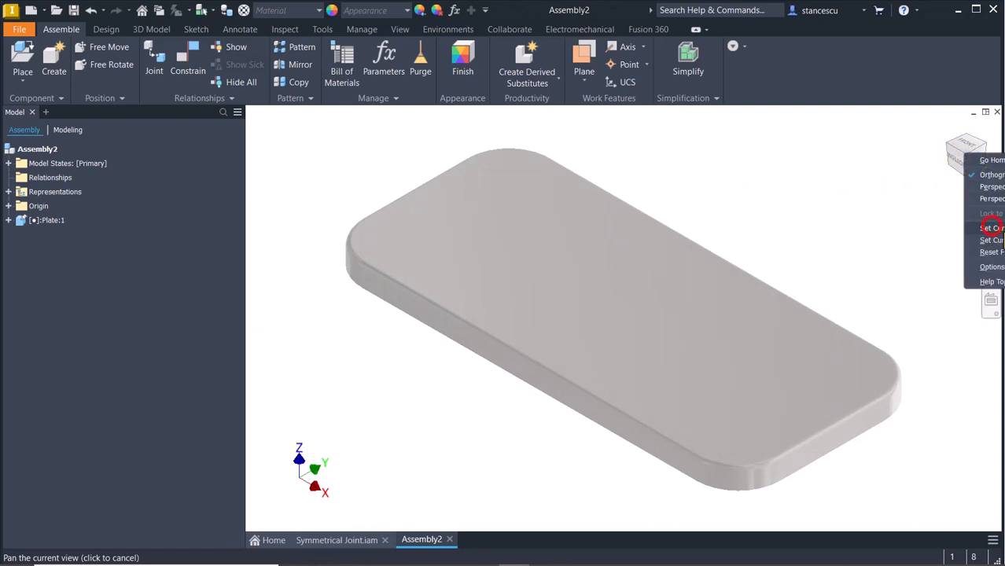
left_click(998, 228)
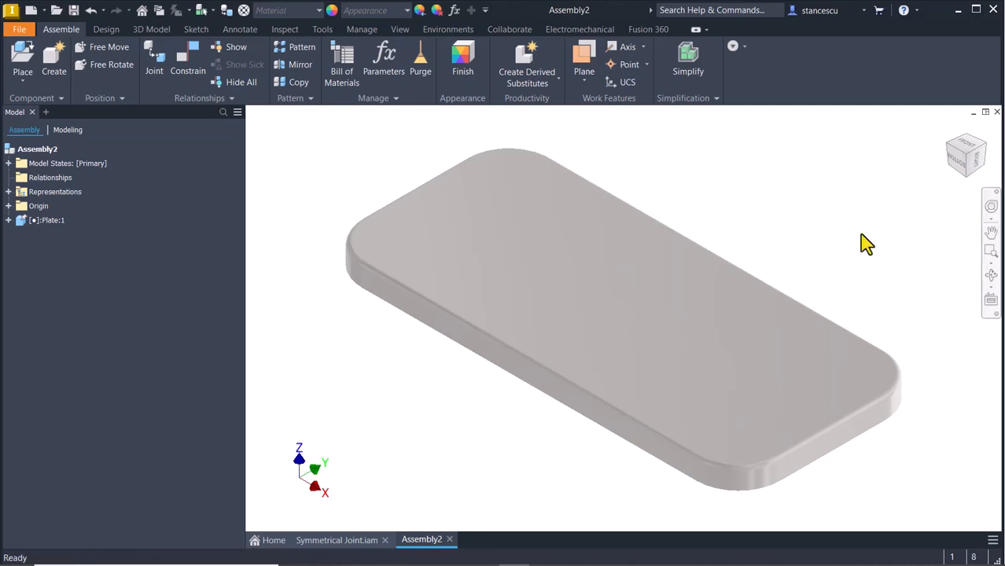
left_click(778, 212)
scroll(890, 185, "down", 1)
middle_click_drag(890, 185, 874, 189, "shift")
left_click(948, 129)
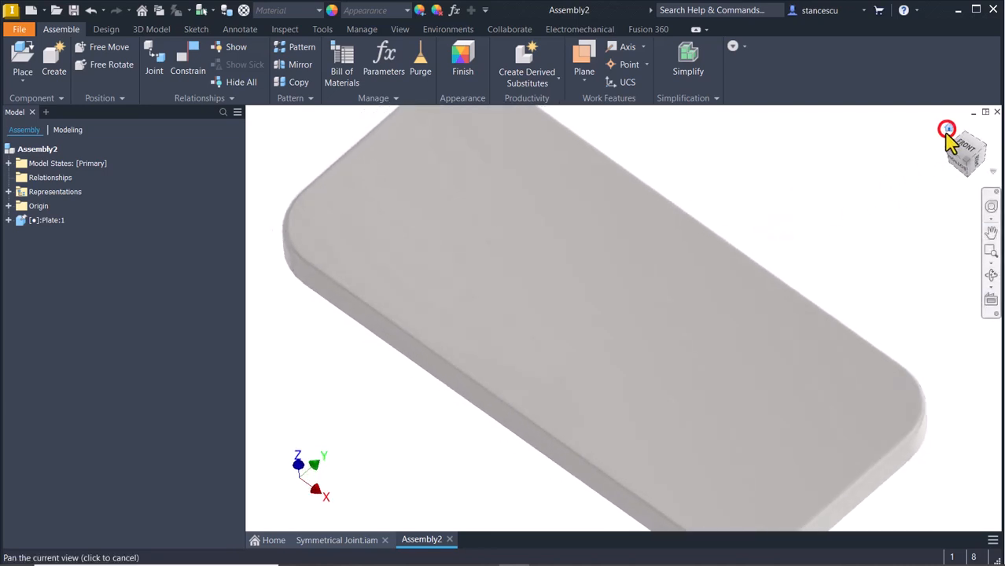
left_click(845, 167)
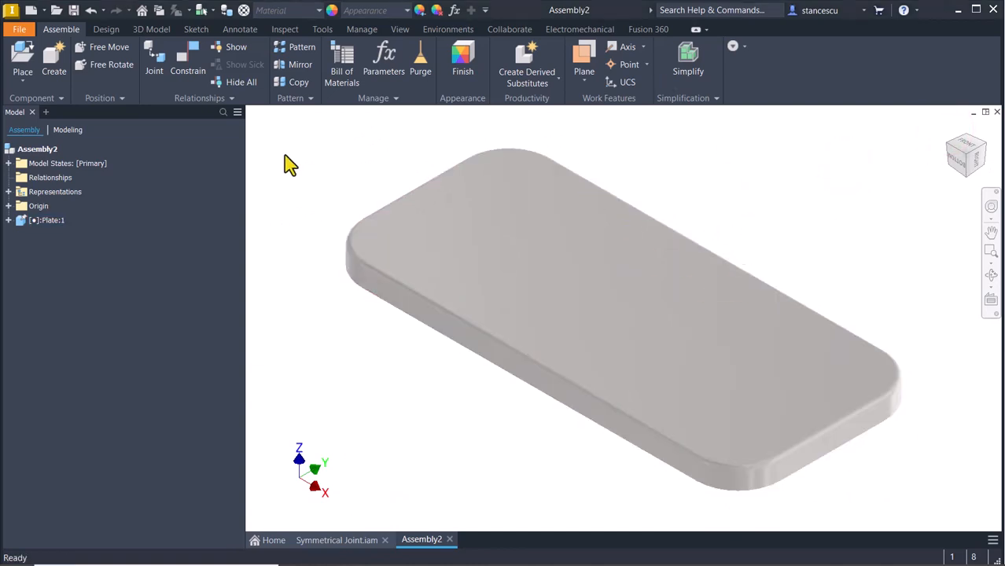
Place three instances of Bearing.ipt in a row behind the plate.
left_click(24, 57)
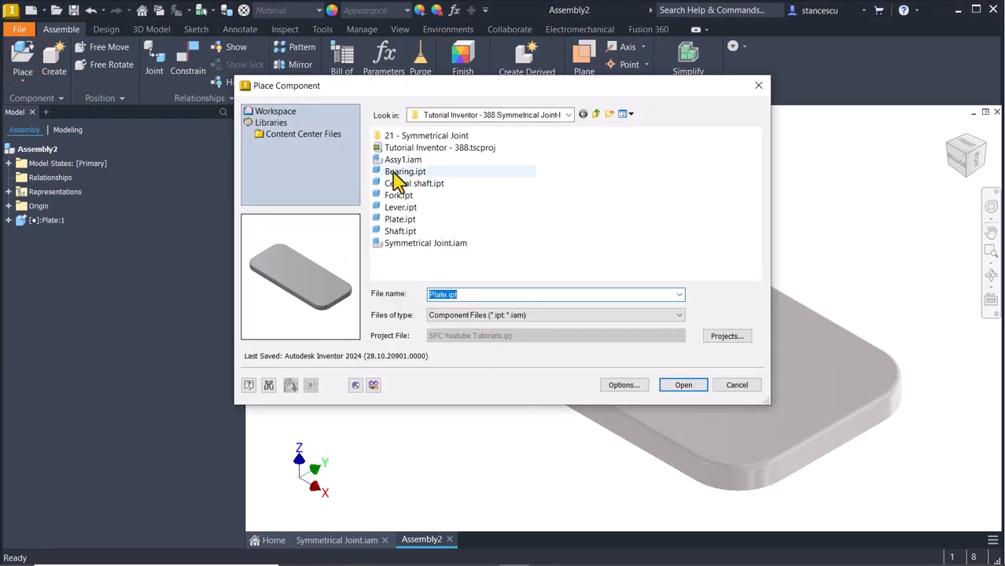
double_click(401, 171)
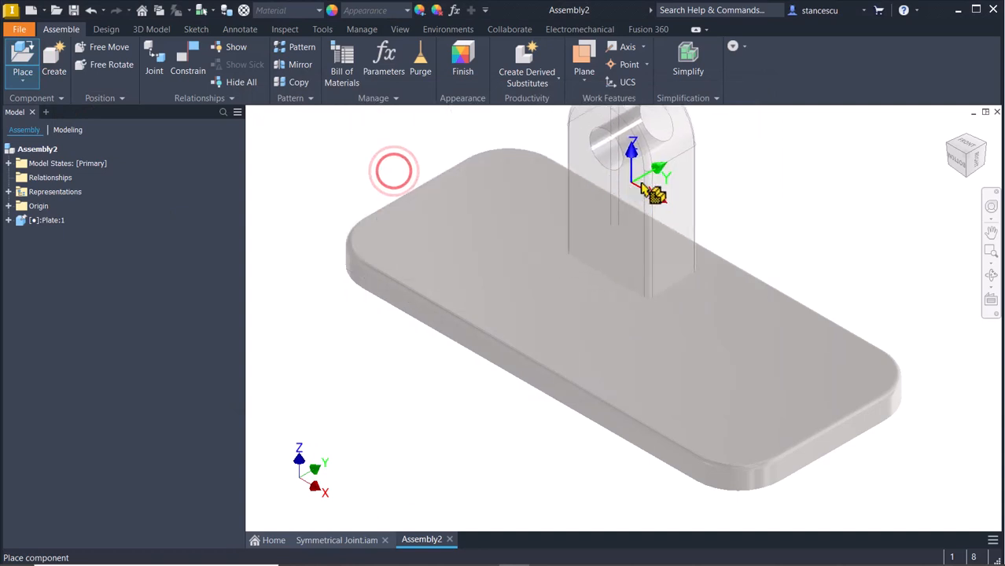
scroll(709, 161, "down", 3)
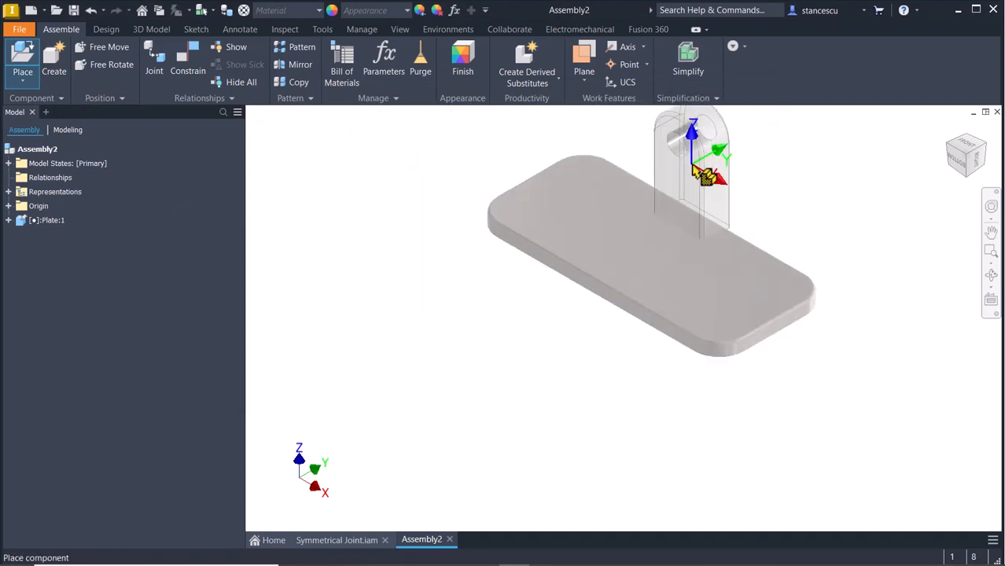
middle_click_drag(621, 247, 621, 278)
left_click(587, 176)
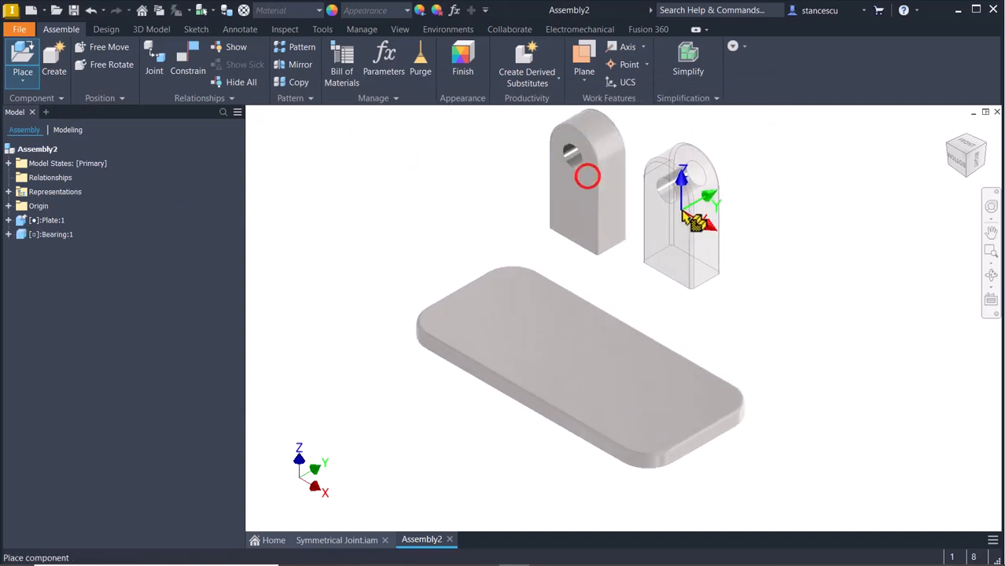
left_click(681, 213)
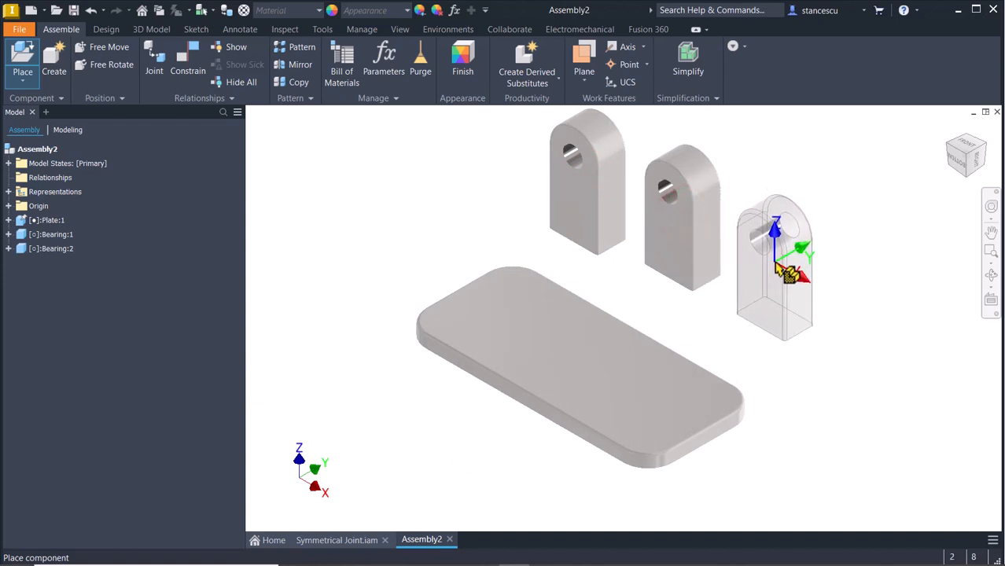
left_click(774, 262)
key("Escape")
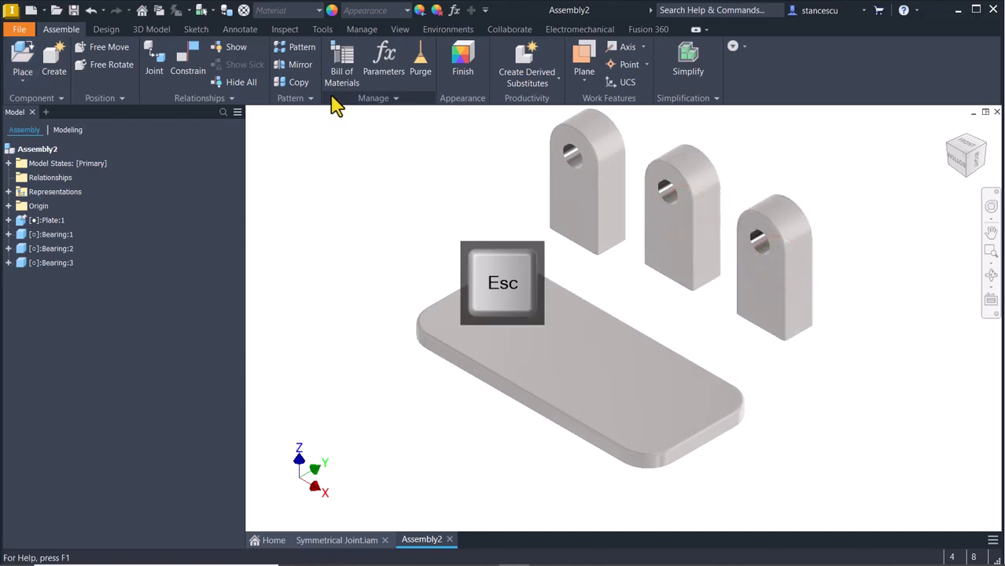
Mate the bottom face of Bearing:1 to the plate's top face with 0 mm offset.
left_click(188, 69)
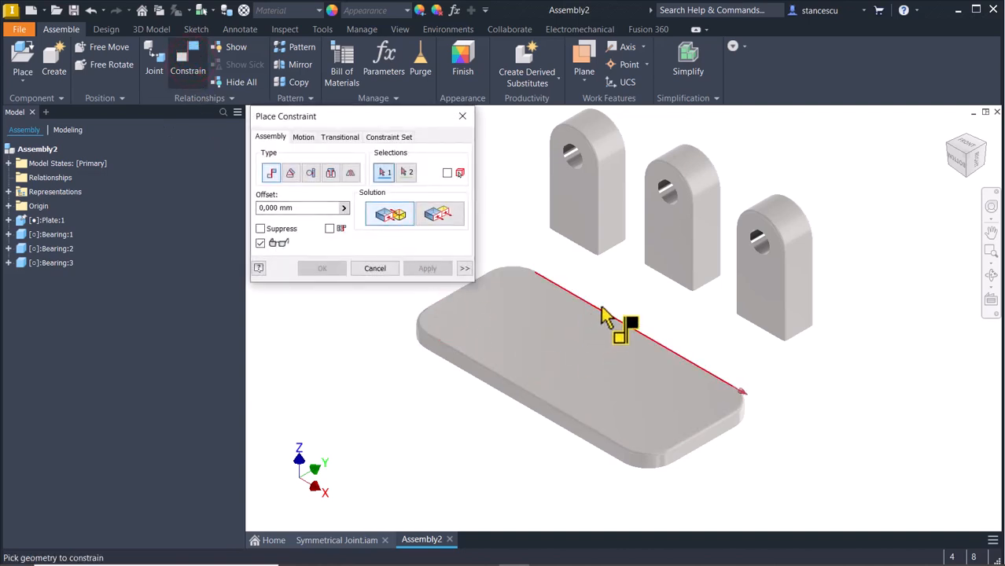
middle_click_drag(617, 294, 538, 330, "shift")
left_click(616, 286)
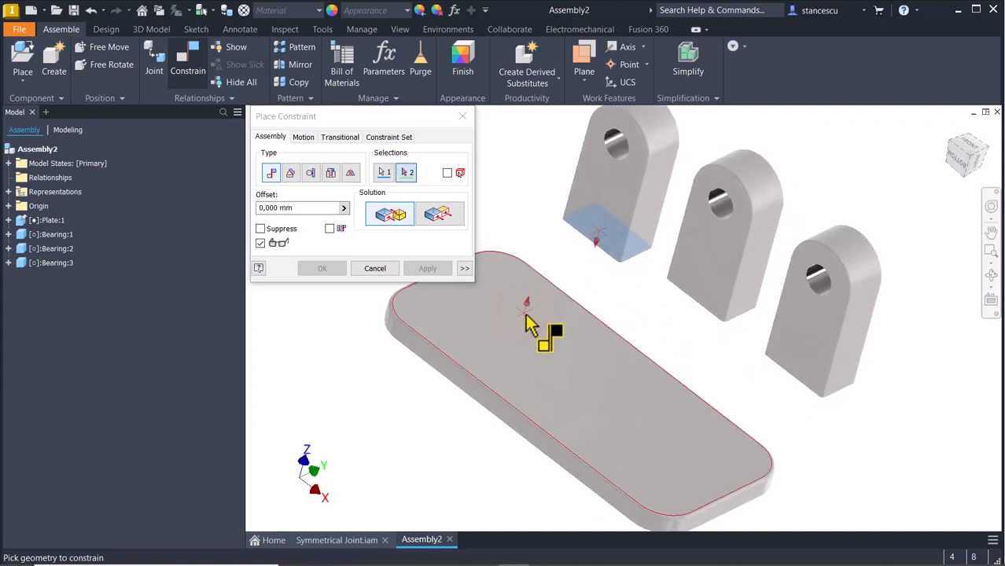
left_click(525, 315)
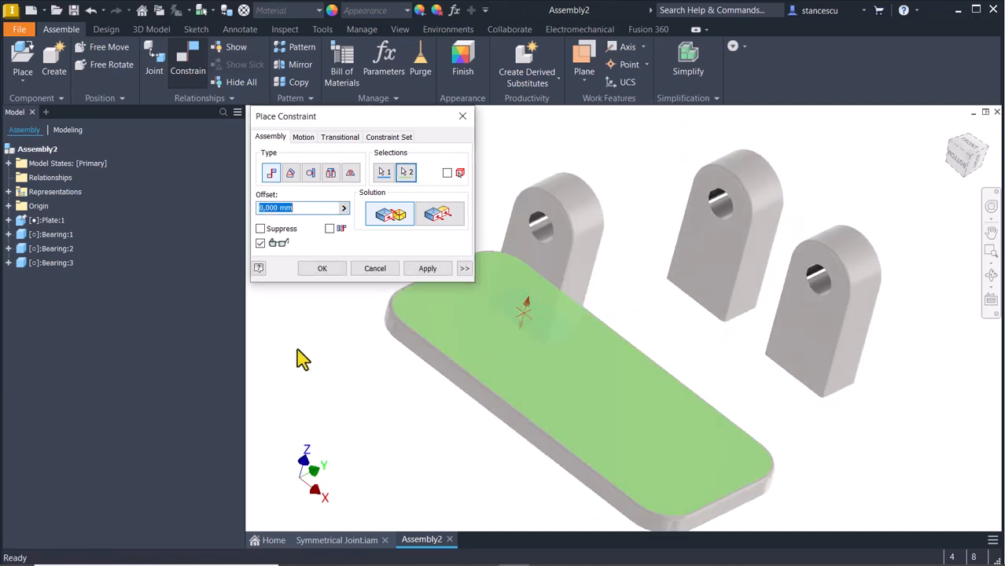
left_click(427, 268)
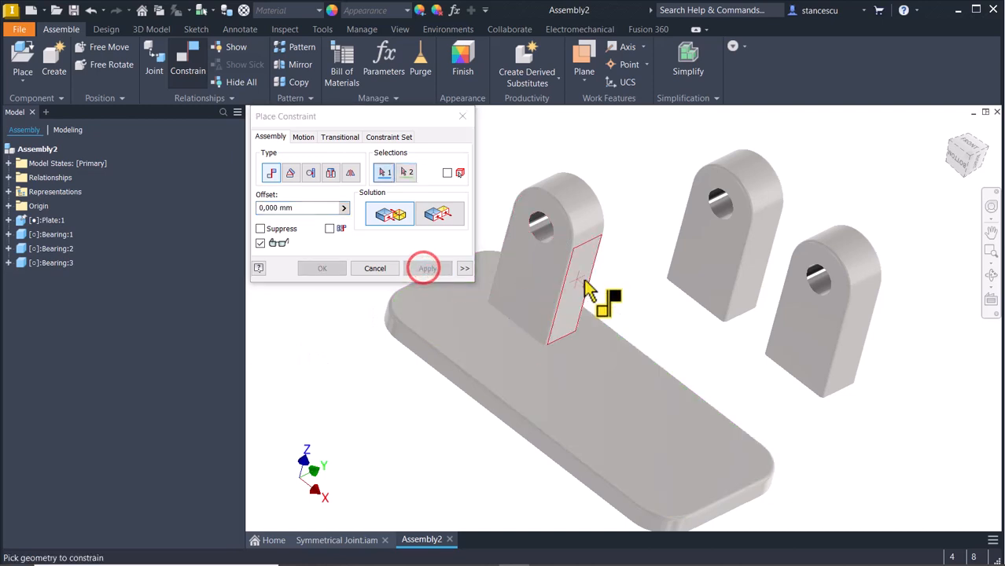
Mate the bottom face of Bearing:2 to the plate's top face with 0 mm offset.
middle_click_drag(673, 330, 542, 447, "shift")
left_click(717, 394)
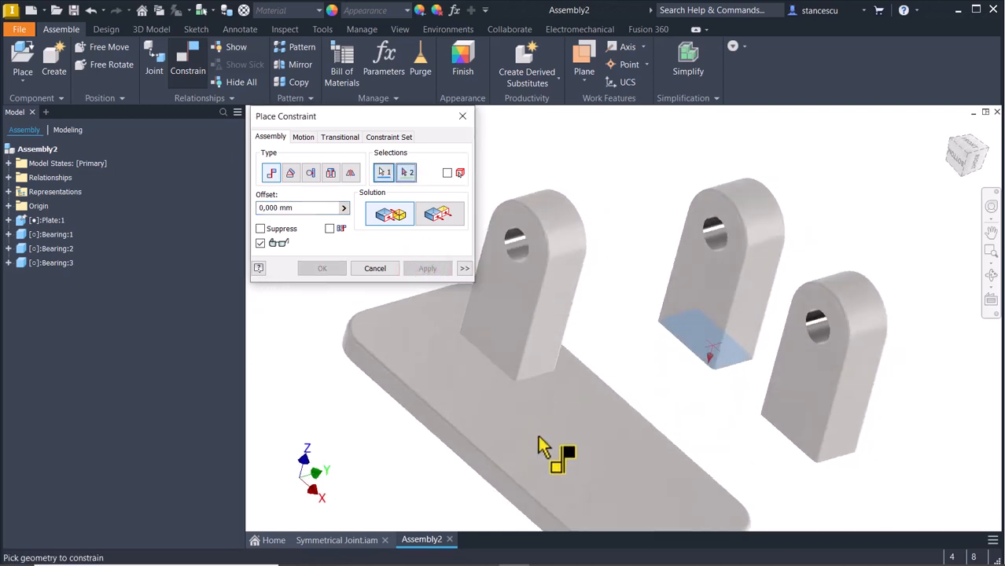
left_click(540, 442)
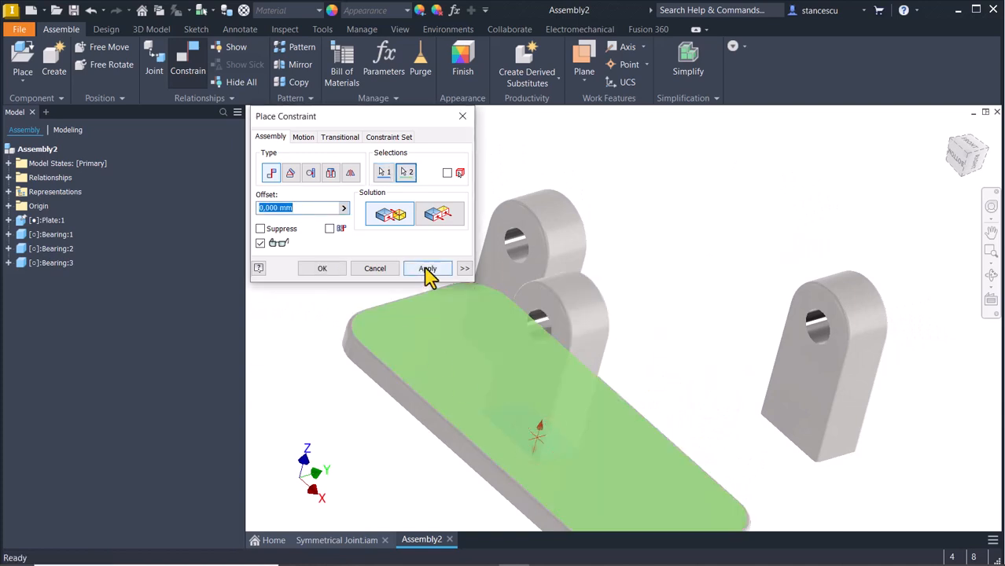
left_click(425, 268)
Mate the bottom face of Bearing:3 to the plate's top face with 0 mm offset and restore the home view.
middle_click_drag(464, 314, 696, 478, "shift")
left_click(756, 489)
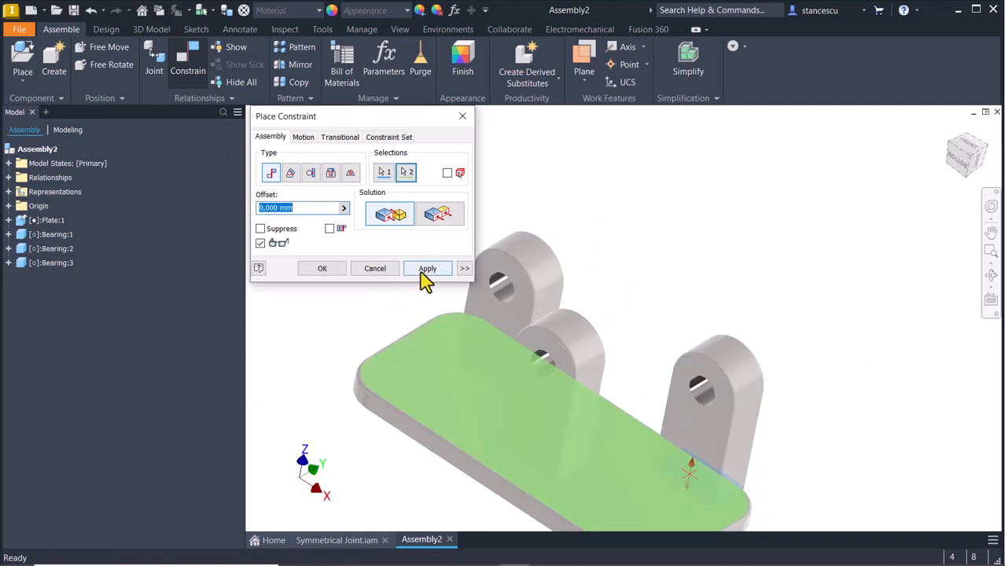
left_click(422, 269)
left_click(360, 270)
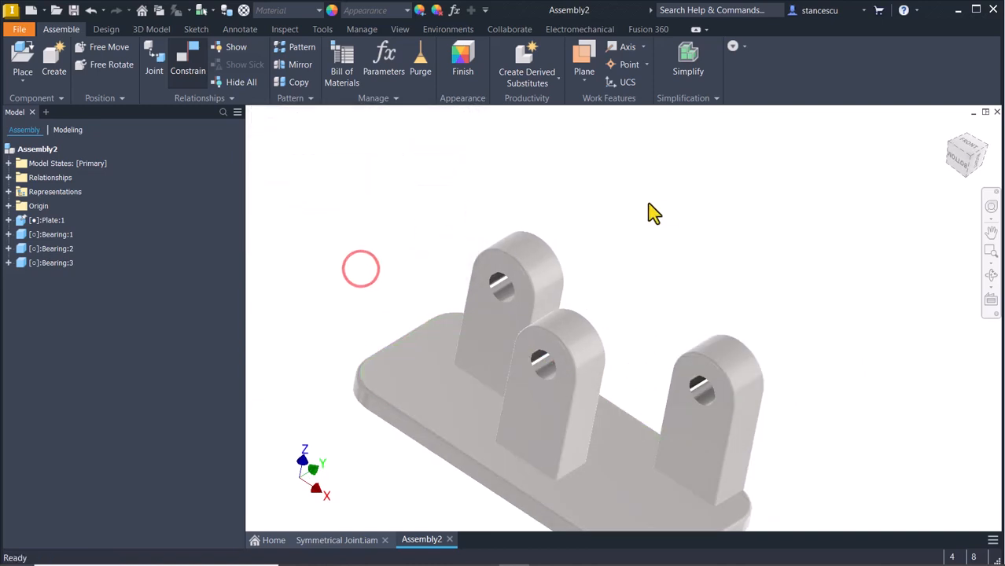
key("F6")
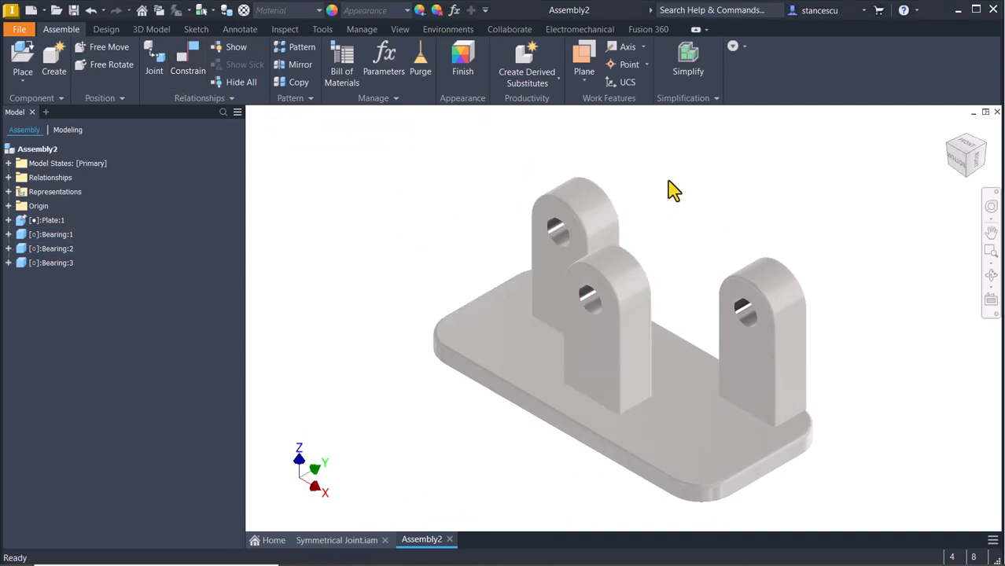
Make the YZ, XZ and XY origin planes of Bearing:2 visible.
left_click(588, 360)
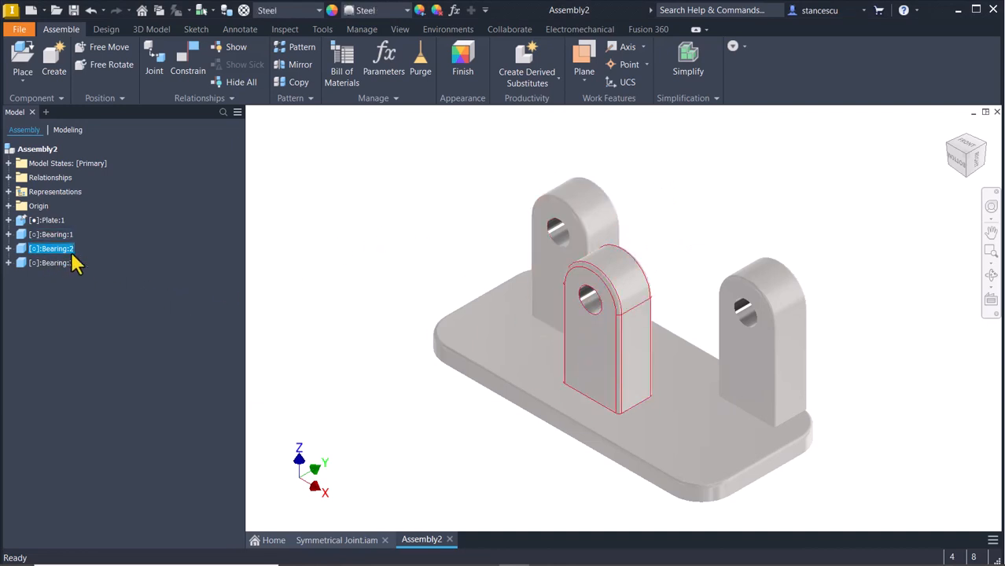
left_click(9, 248)
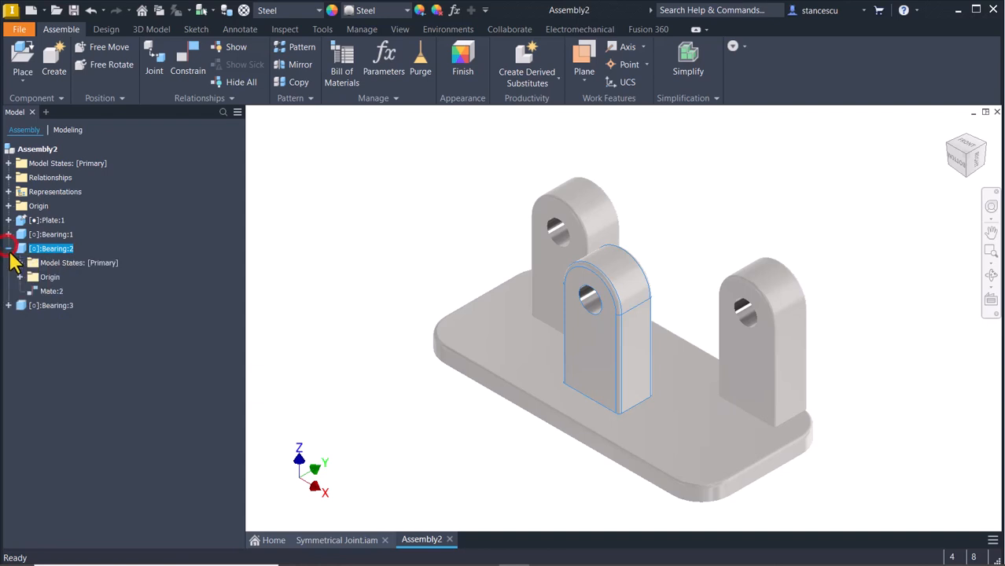
left_click(19, 277)
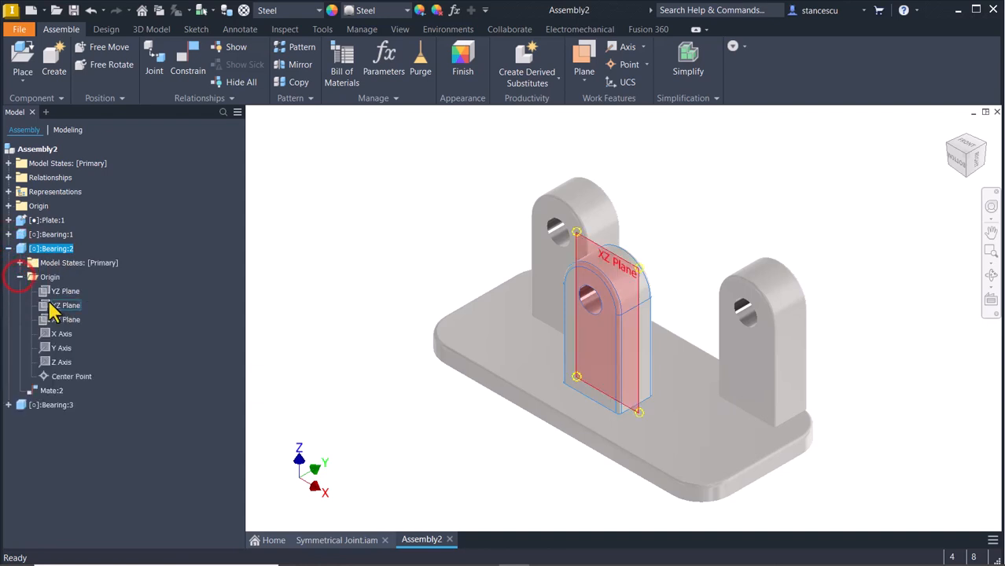
left_click(64, 291)
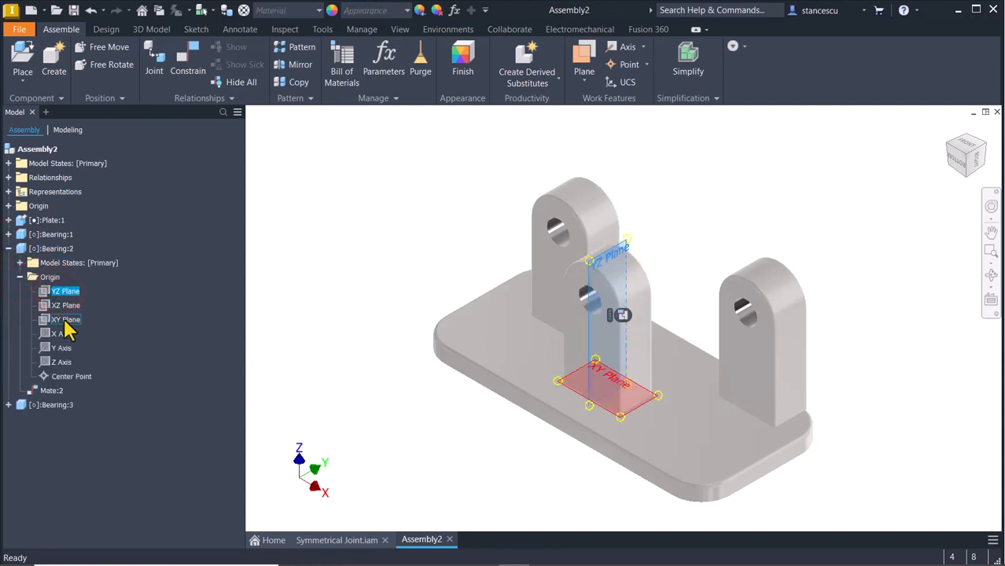
left_click(66, 321, "shift")
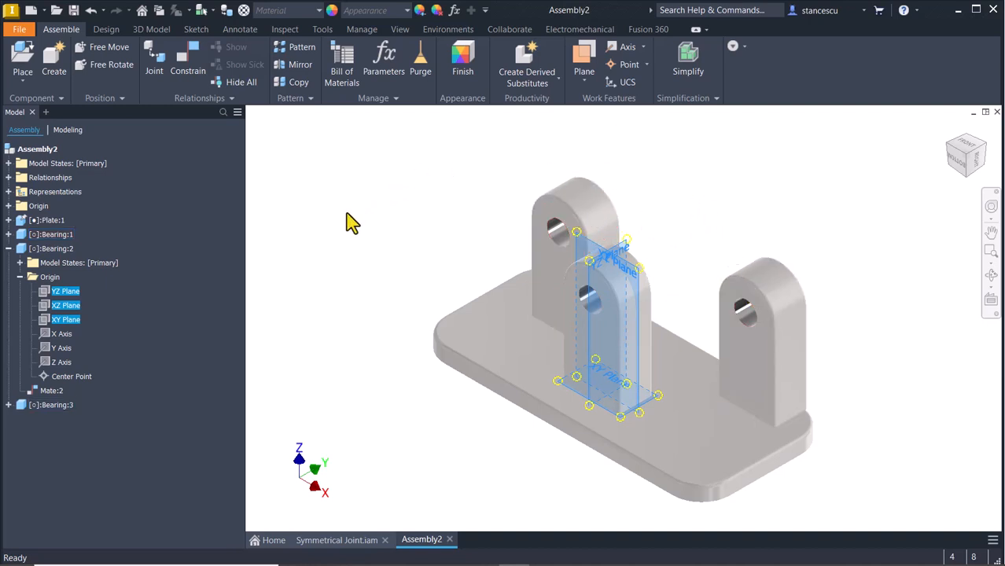
right_click(45, 297)
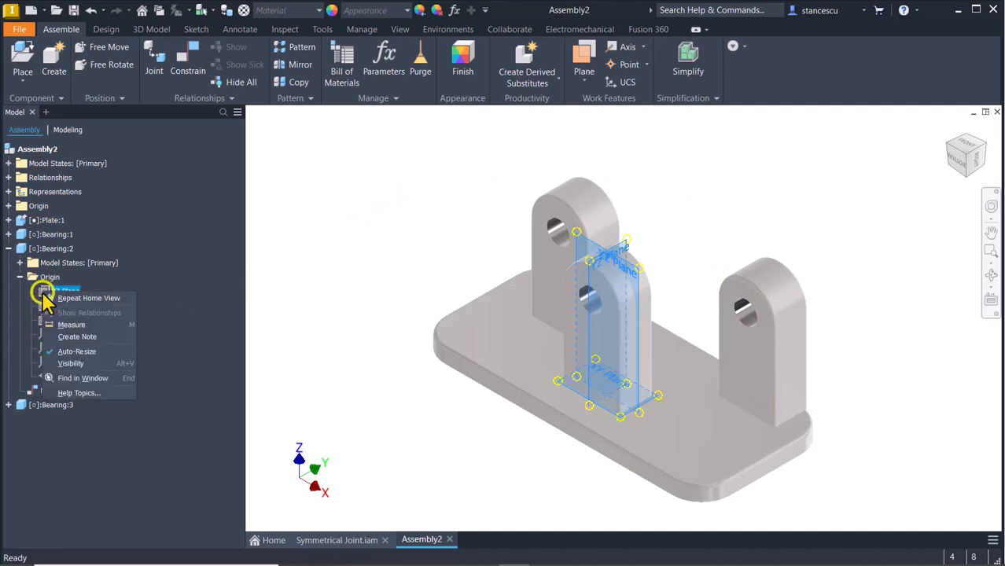
left_click(61, 363)
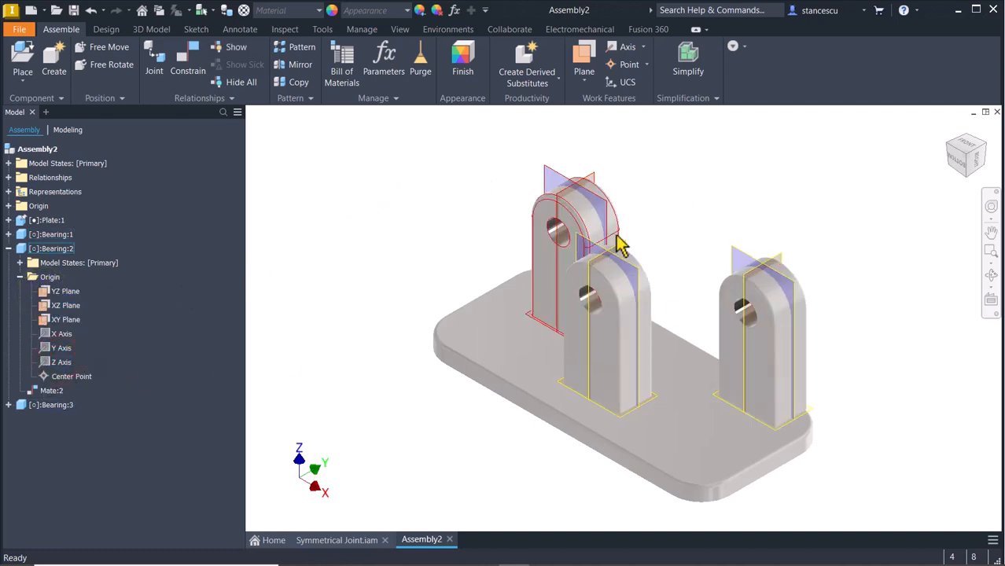
left_click(718, 184)
Make the YZ, XZ and XY origin planes of Plate:1 visible.
left_click(8, 220)
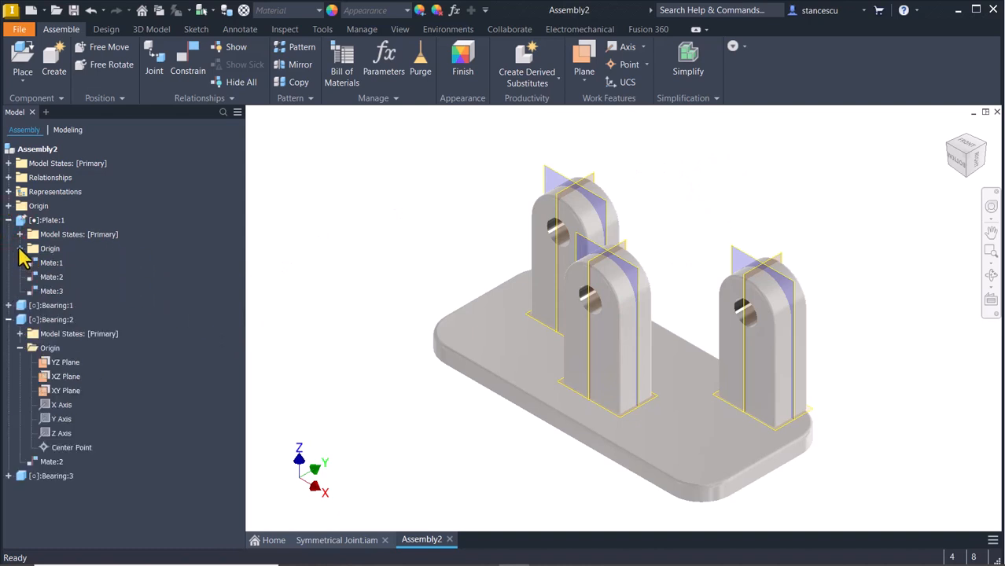
left_click(20, 249)
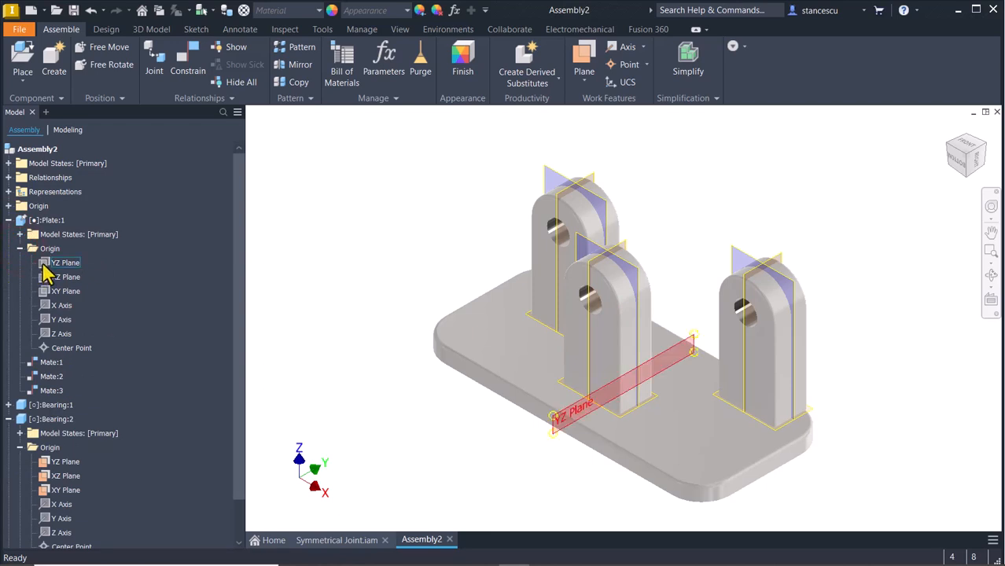
left_click(47, 270)
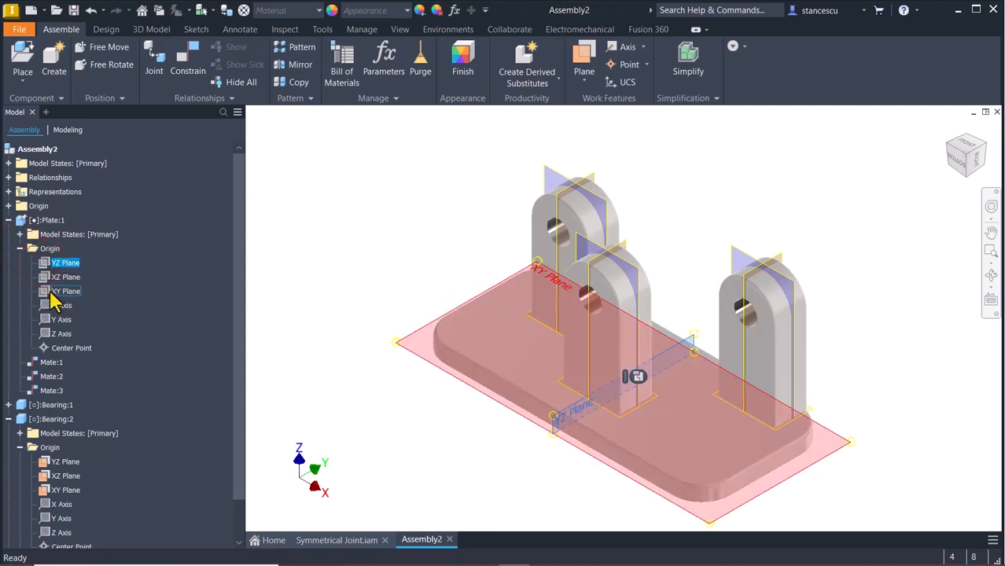
left_click(52, 293, "shift")
right_click(50, 288)
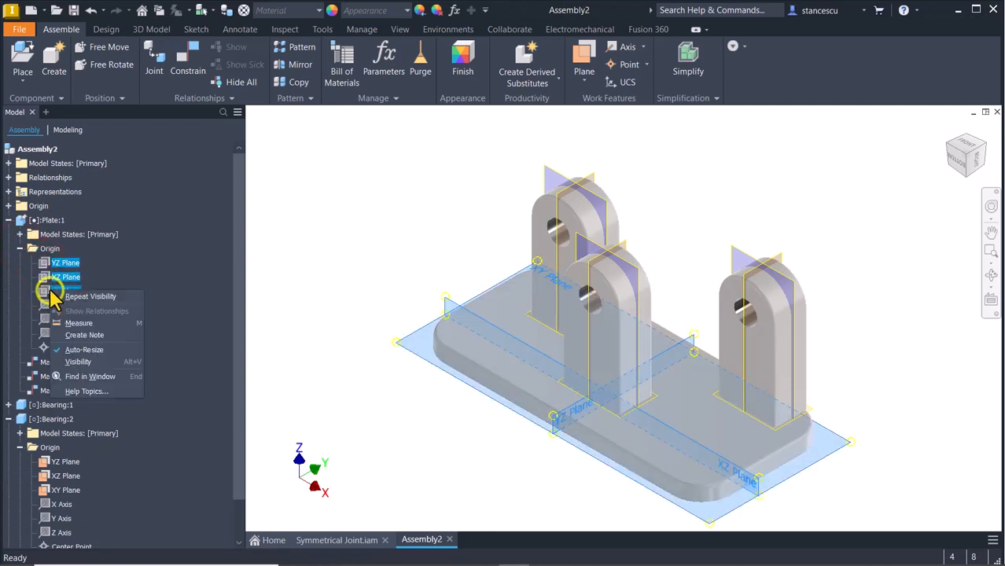
left_click(78, 361)
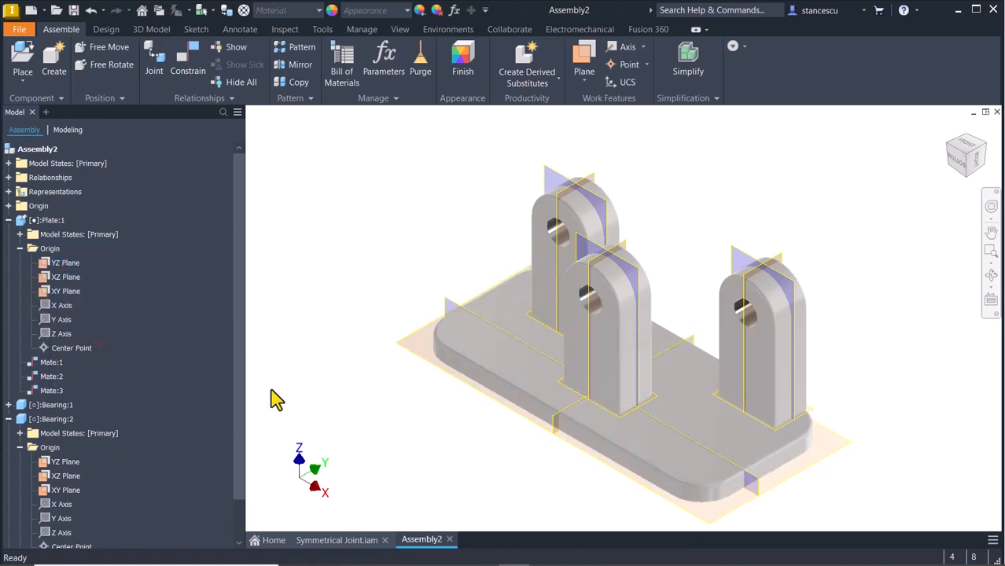
left_click(313, 225)
Mate the YZ plane of Bearing:2 to the plate's XZ plane with 0 mm offset.
left_click(189, 63)
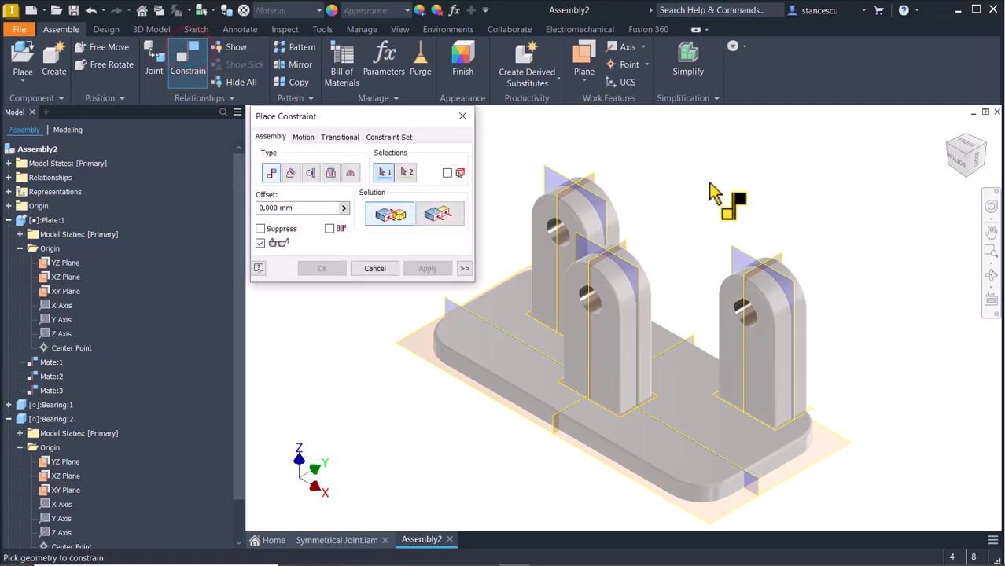
scroll(628, 214, "up", 3)
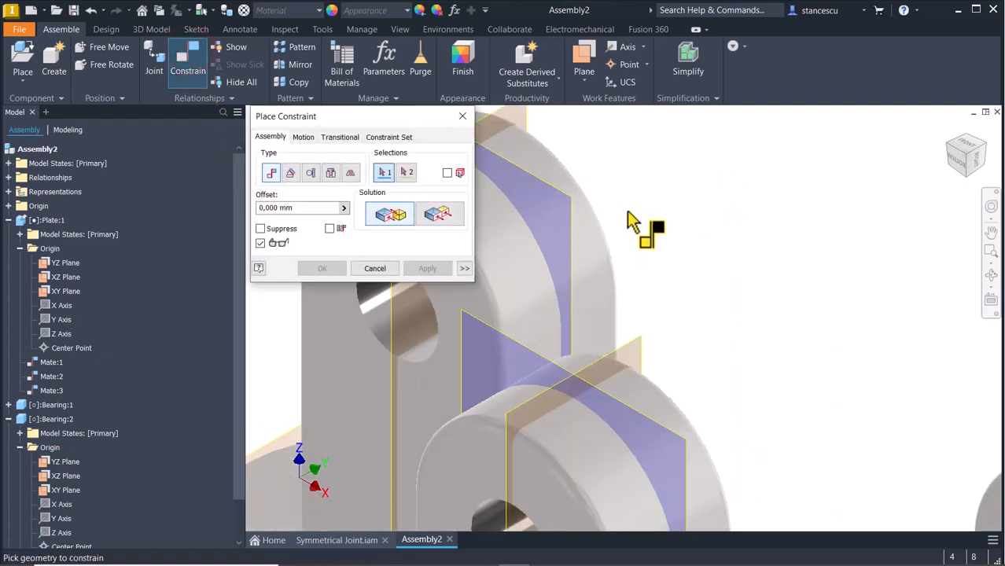
left_click(638, 357)
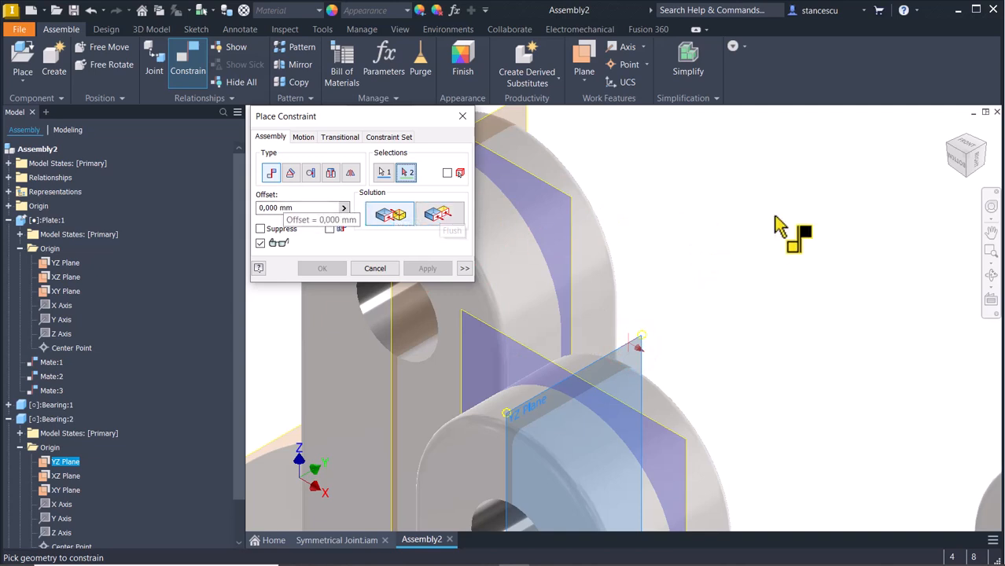
scroll(784, 290, "down", 3)
middle_click_drag(785, 292, 801, 146)
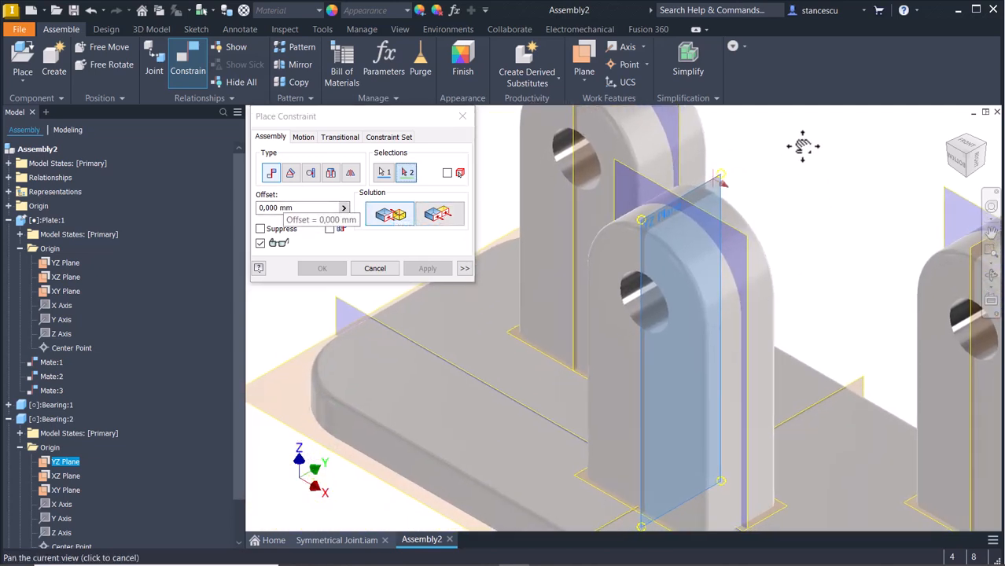
middle_click_drag(820, 210, 832, 169)
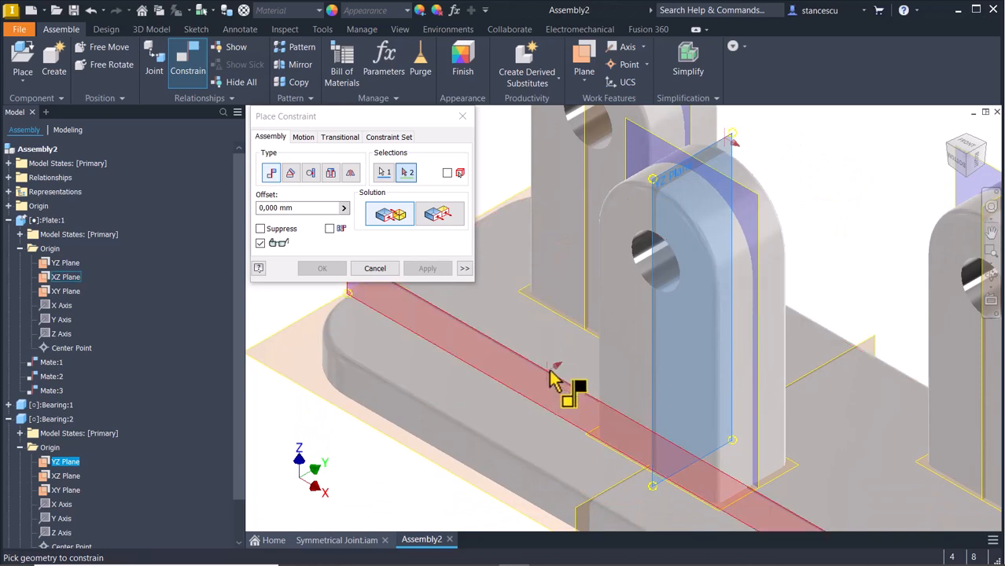
middle_click_drag(550, 380, 329, 298)
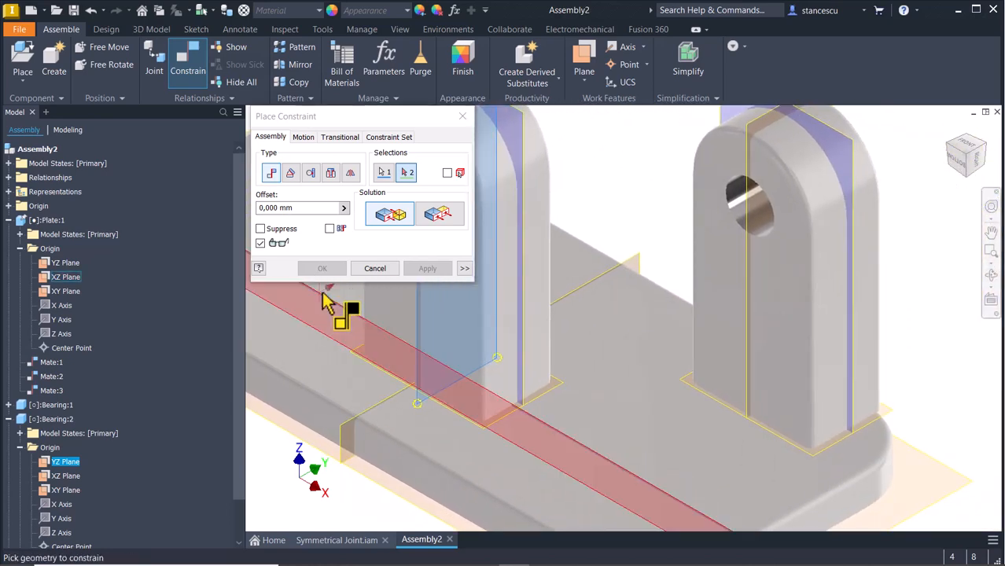
left_click(543, 425)
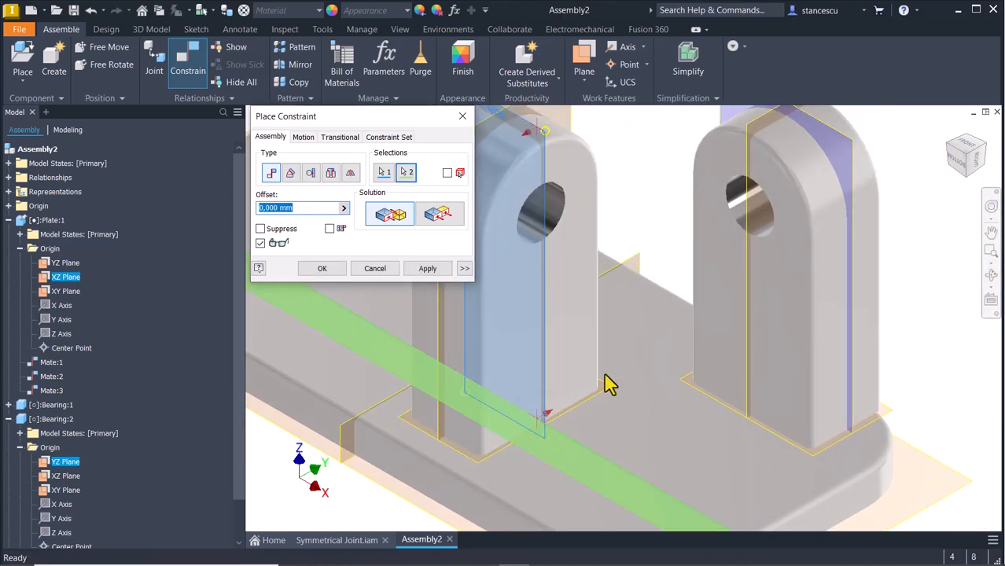
left_click(427, 268)
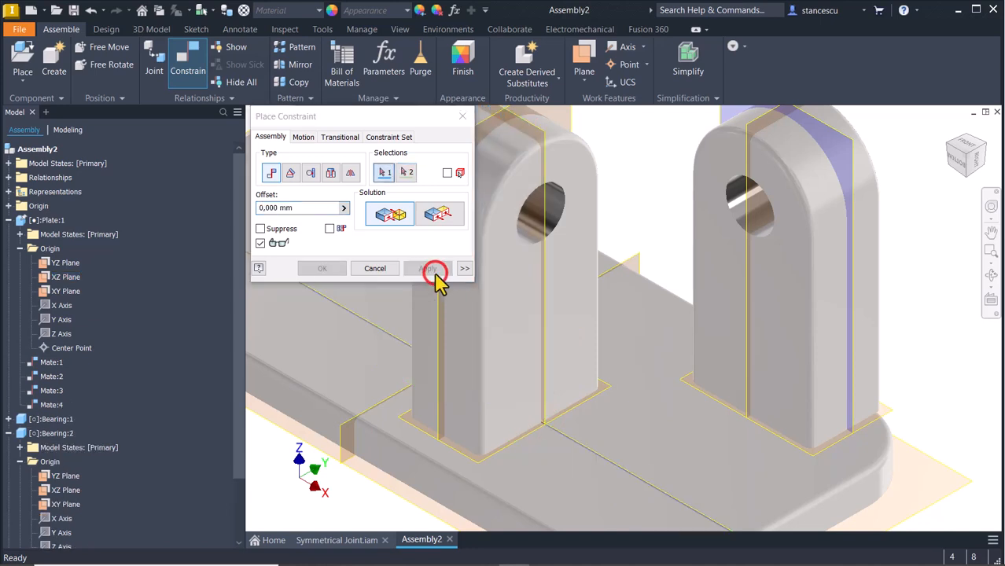
scroll(440, 385, "up", 2)
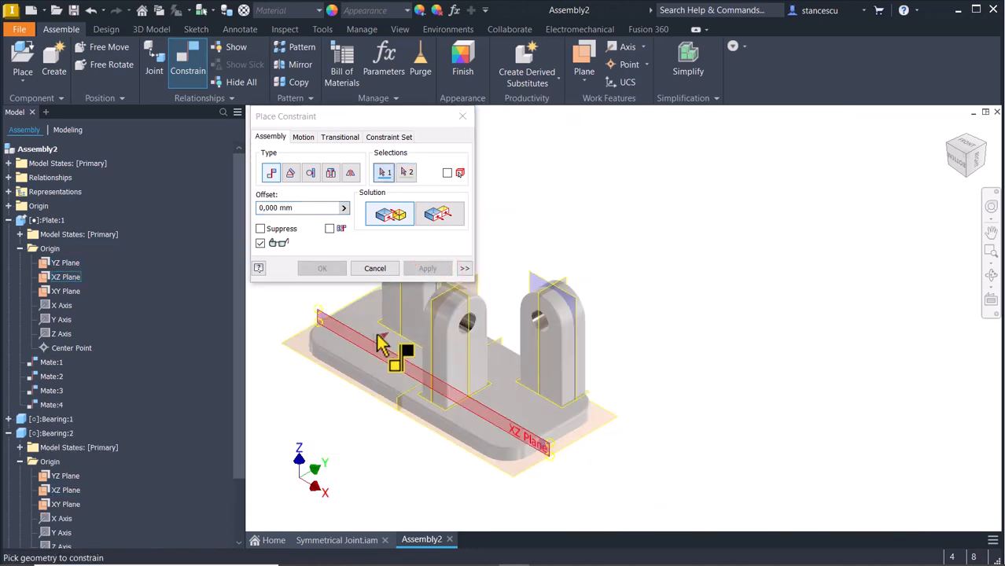
left_click(374, 270)
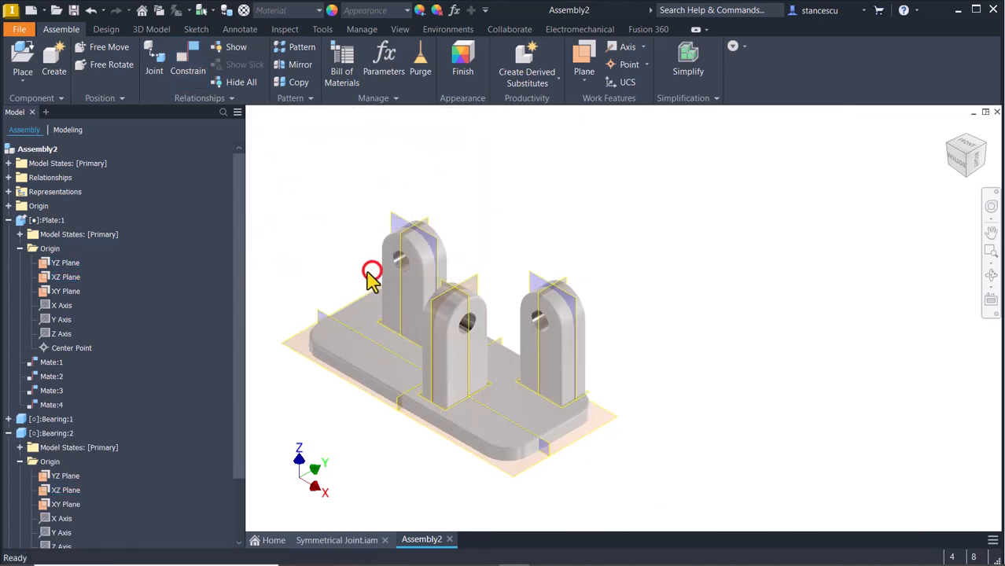
Slide Bearing:2 along the plate's length to check its remaining freedom of movement.
left_click_drag(464, 369, 460, 400)
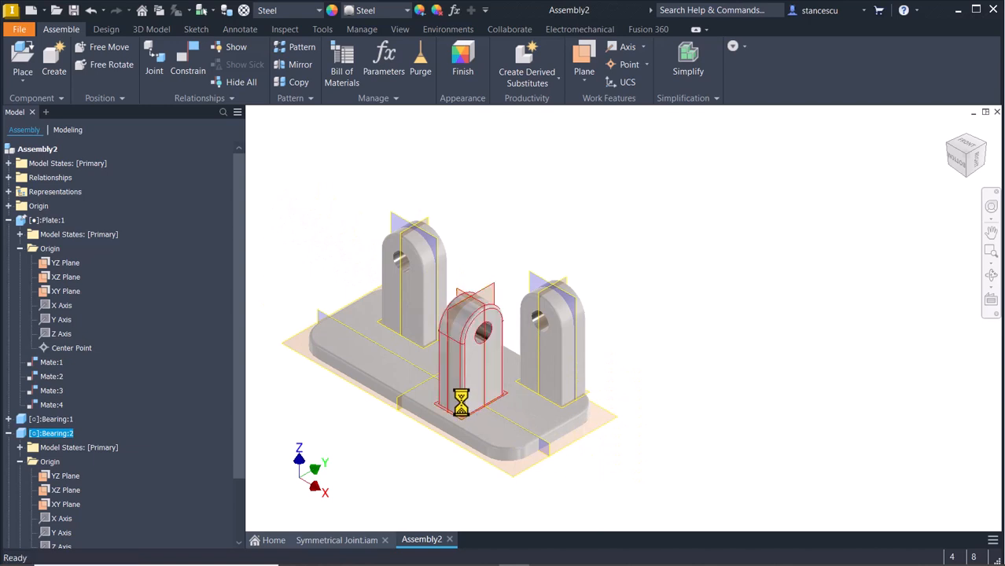
left_click(754, 369)
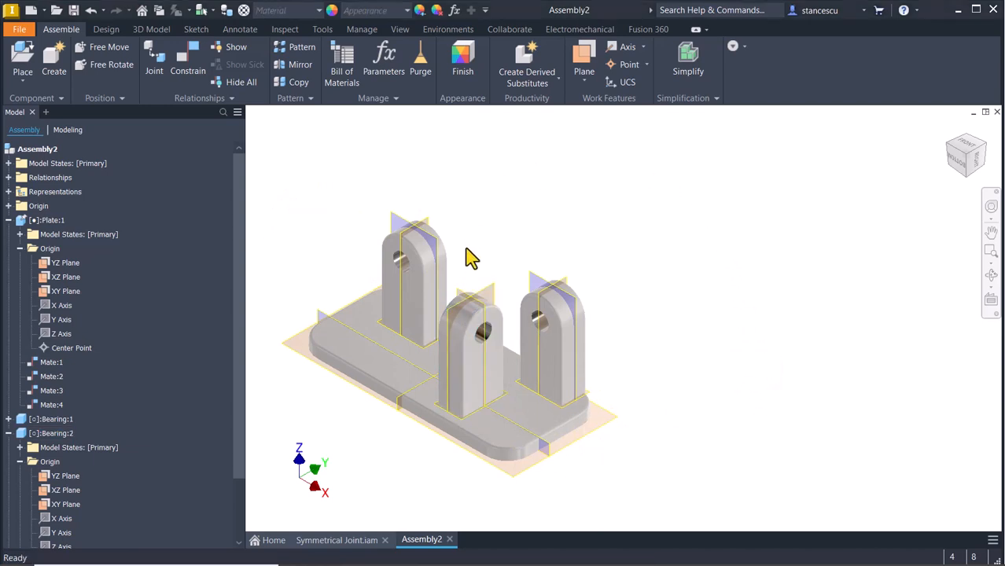
left_click(466, 353)
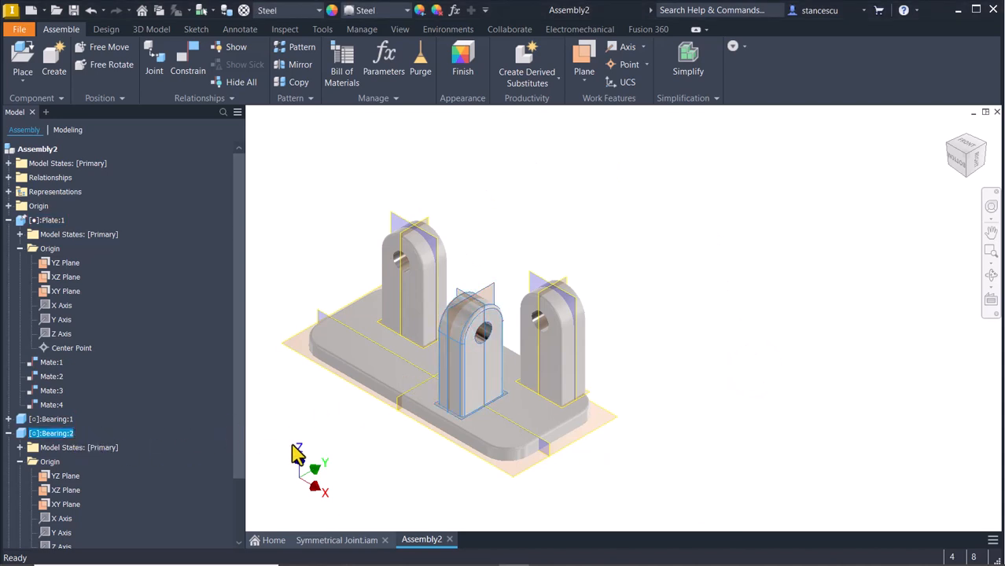
Mate the origin center point of Bearing:2 to the plate's YZ plane with 0 mm offset and restore the home view.
scroll(185, 424, "down", 3)
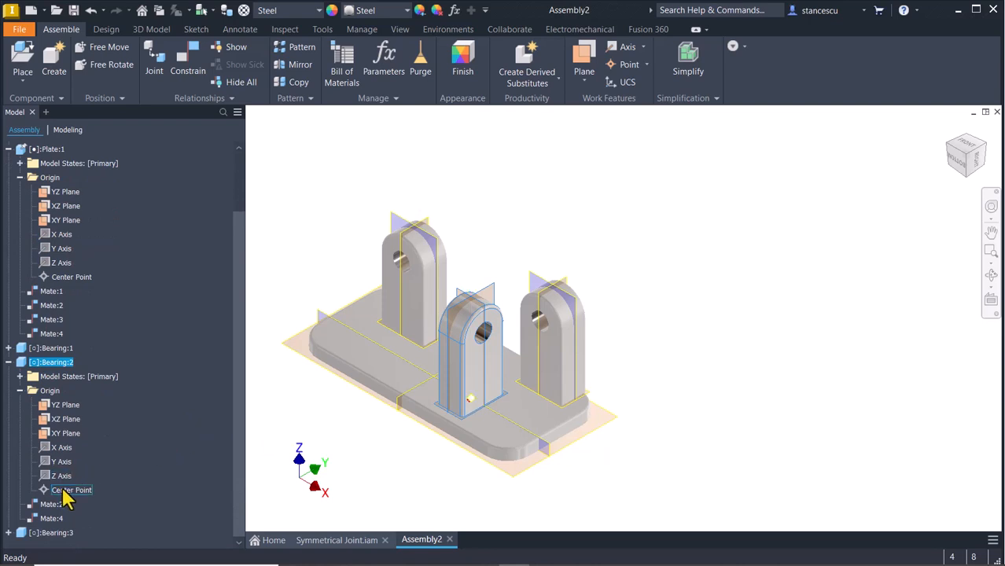
left_click(68, 490)
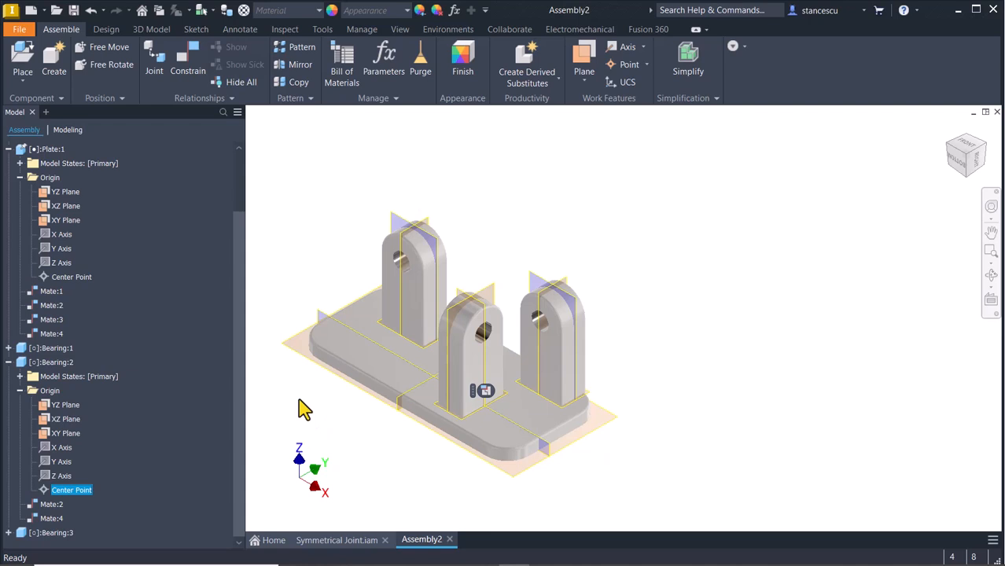
left_click(187, 70)
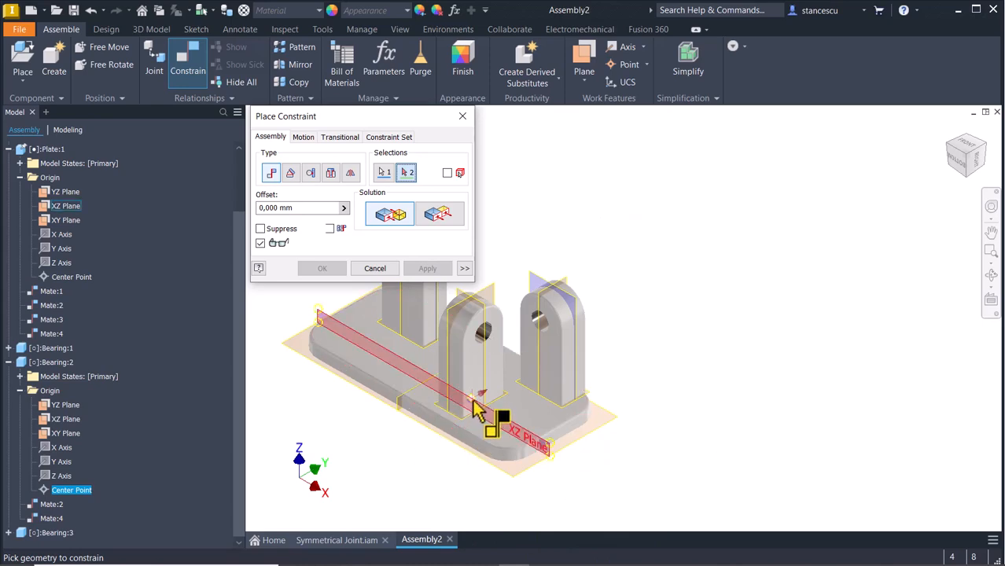
scroll(379, 454, "down", 5)
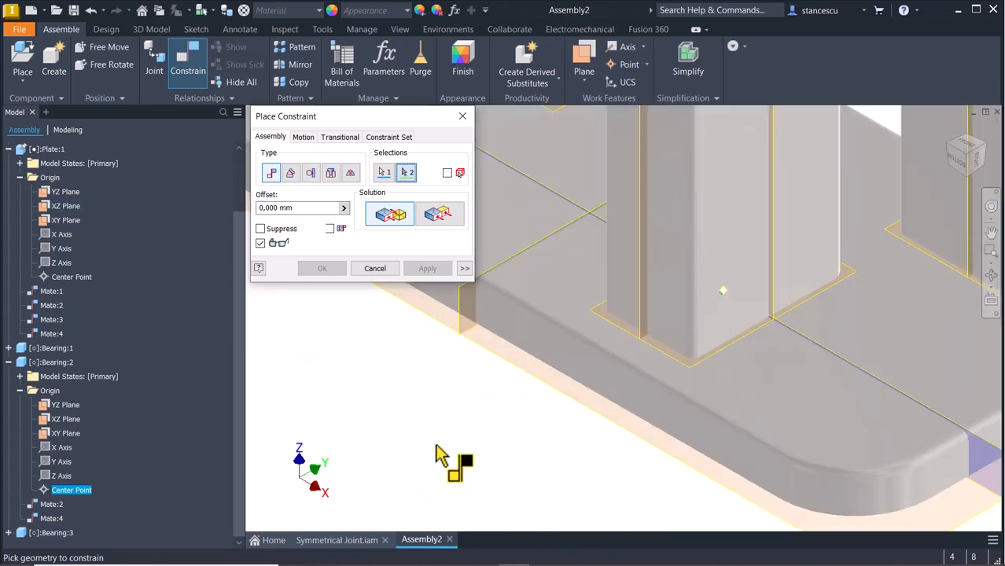
middle_click_drag(442, 441, 467, 515)
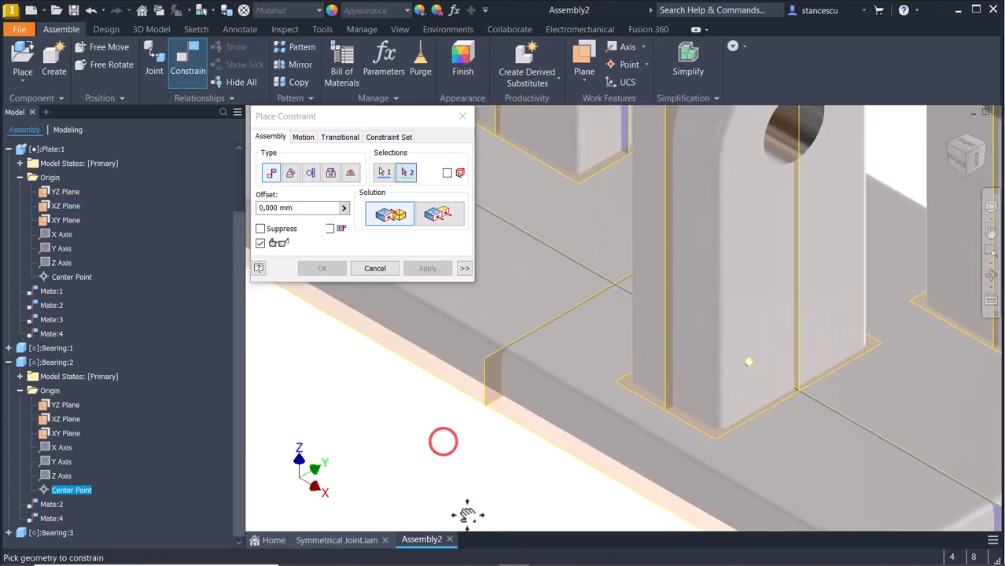
left_click(489, 367)
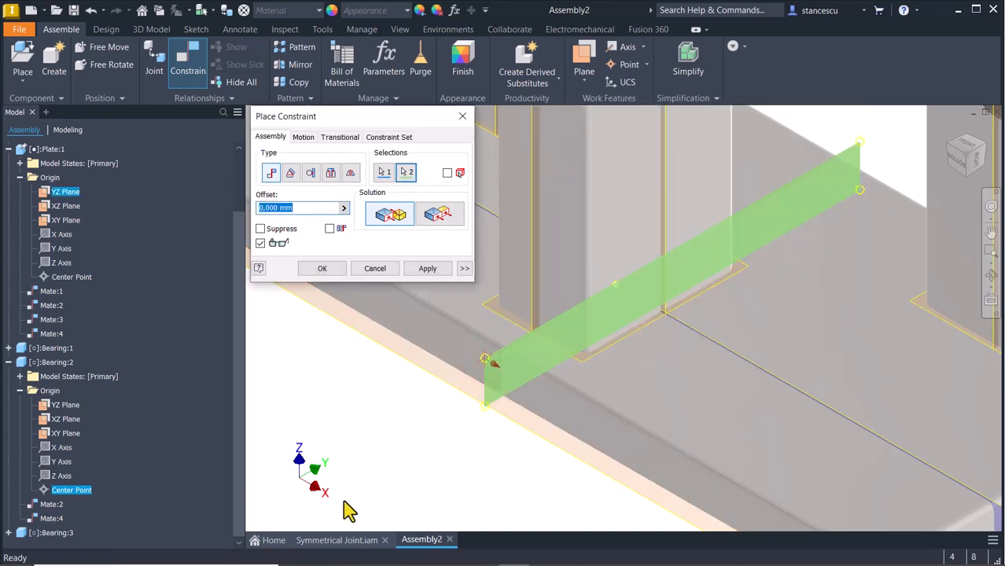
middle_click_drag(349, 503, 425, 519, "shift")
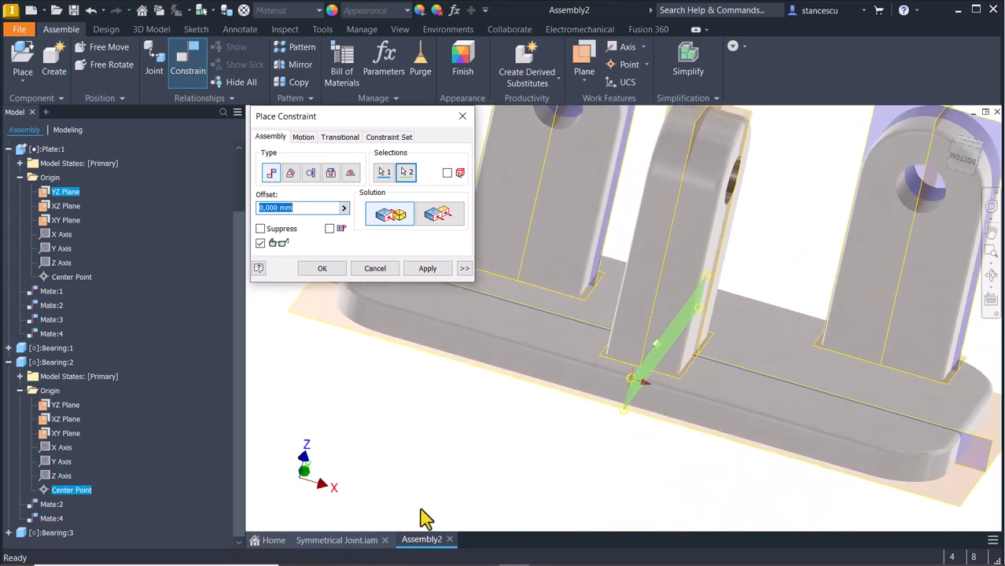
left_click(427, 268)
middle_click_drag(444, 441, 422, 409, "shift")
key("F6")
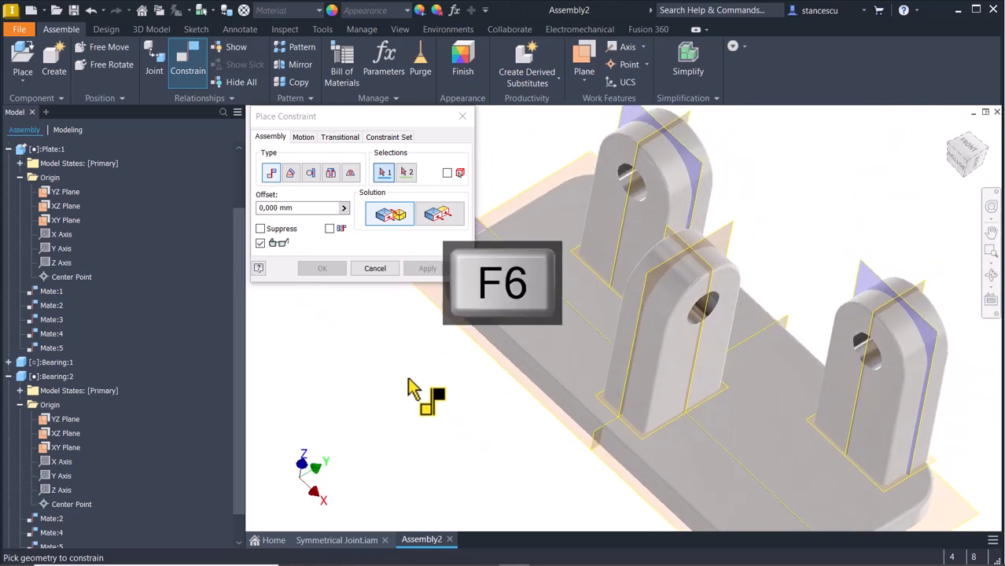
left_click(374, 268)
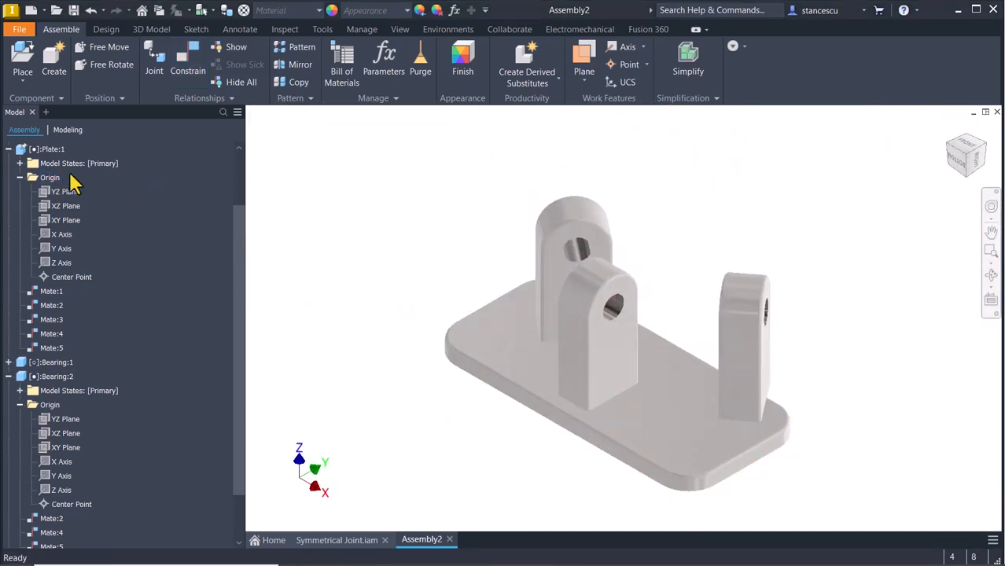
scroll(74, 182, "up", 2)
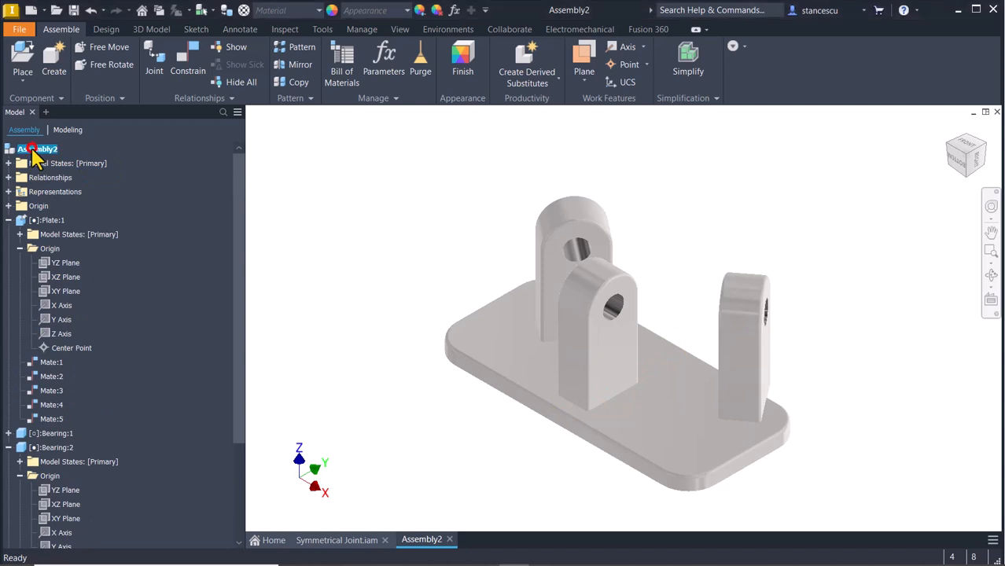
Collapse all children of the assembly tree and place one Central shaft.ipt component above the bearings.
right_click(31, 149)
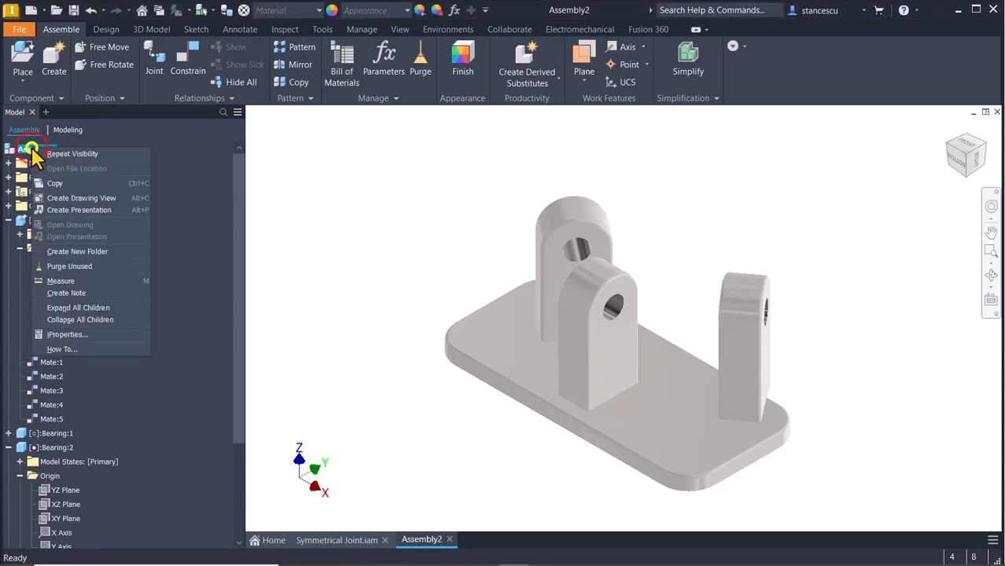
left_click(80, 319)
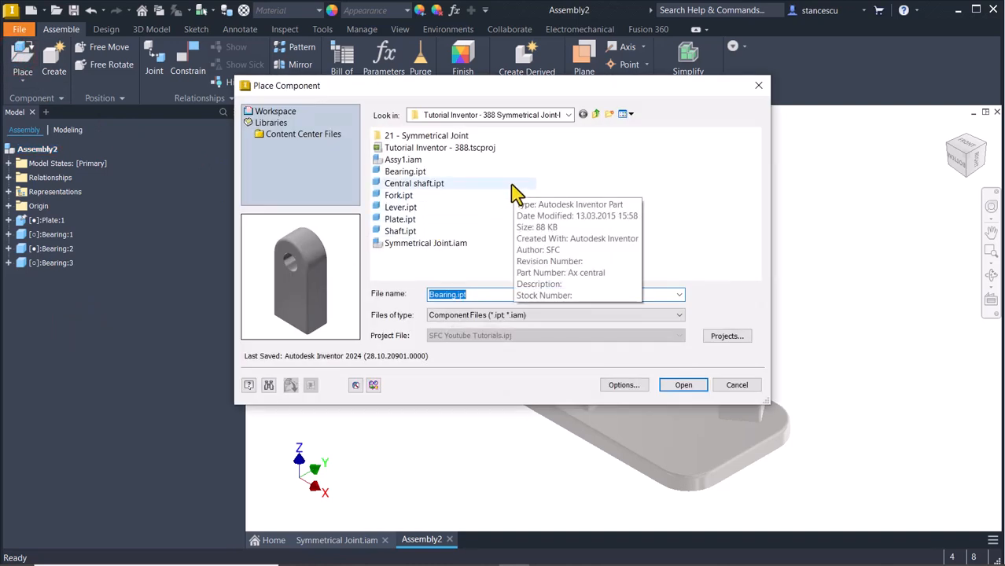
left_click(397, 231)
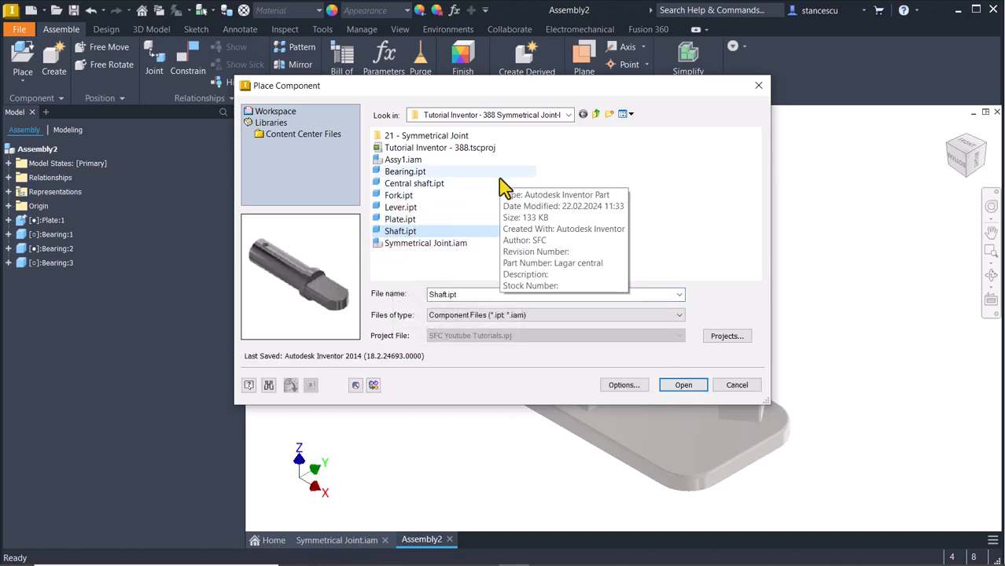
left_click(406, 186)
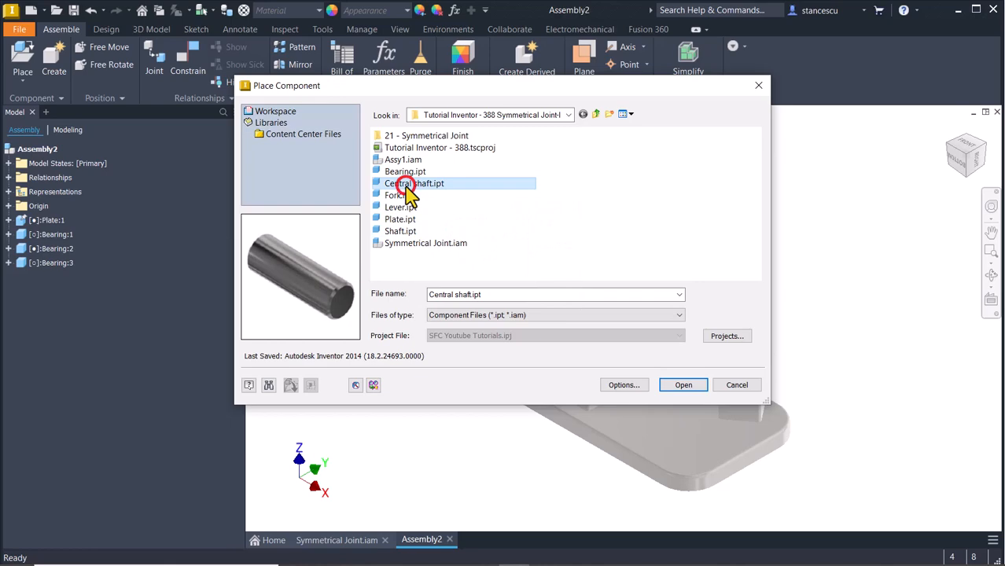
left_click(684, 386)
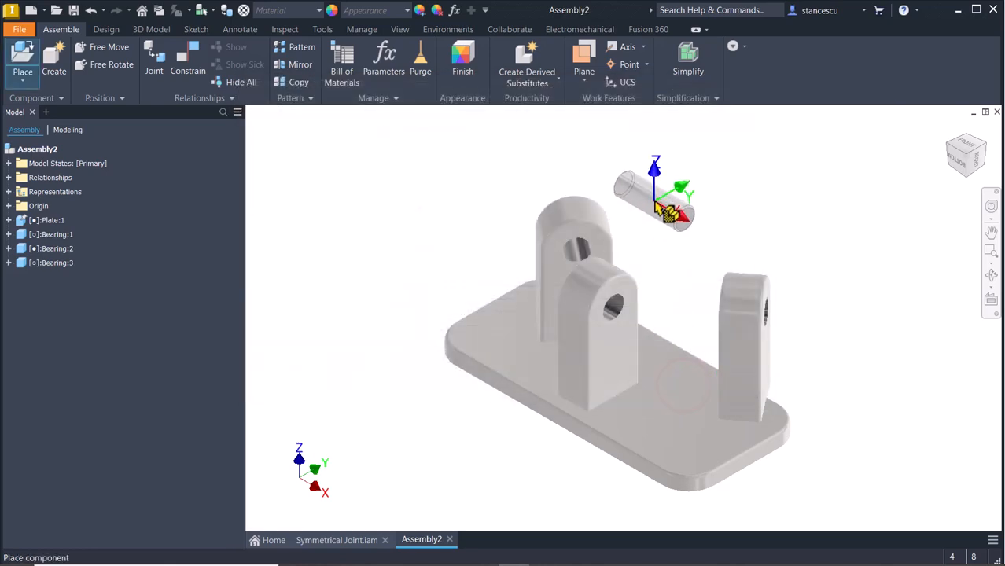
left_click(653, 202)
key("Escape")
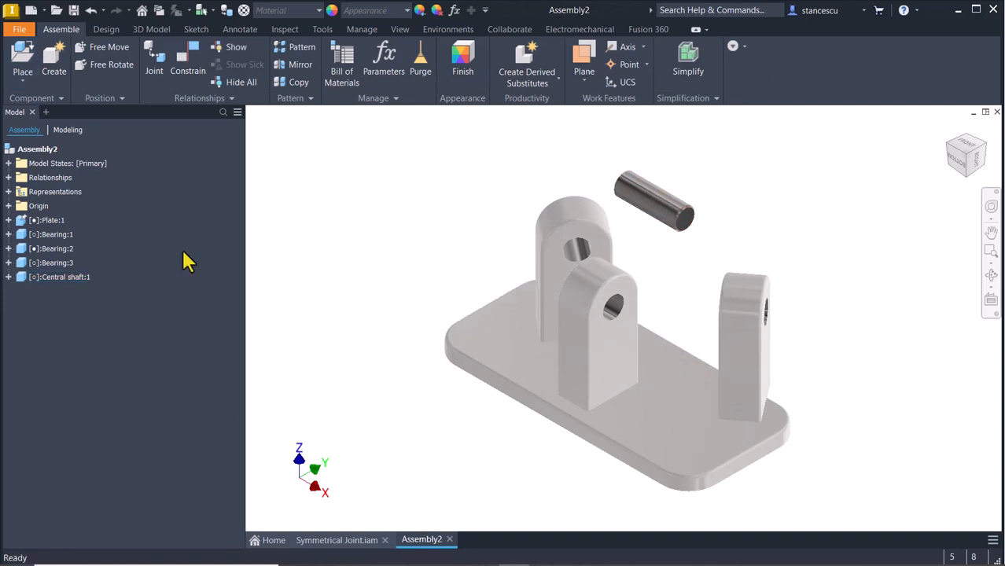
Expand the origin of Central shaft:1 and make its center point visible.
left_click(8, 277)
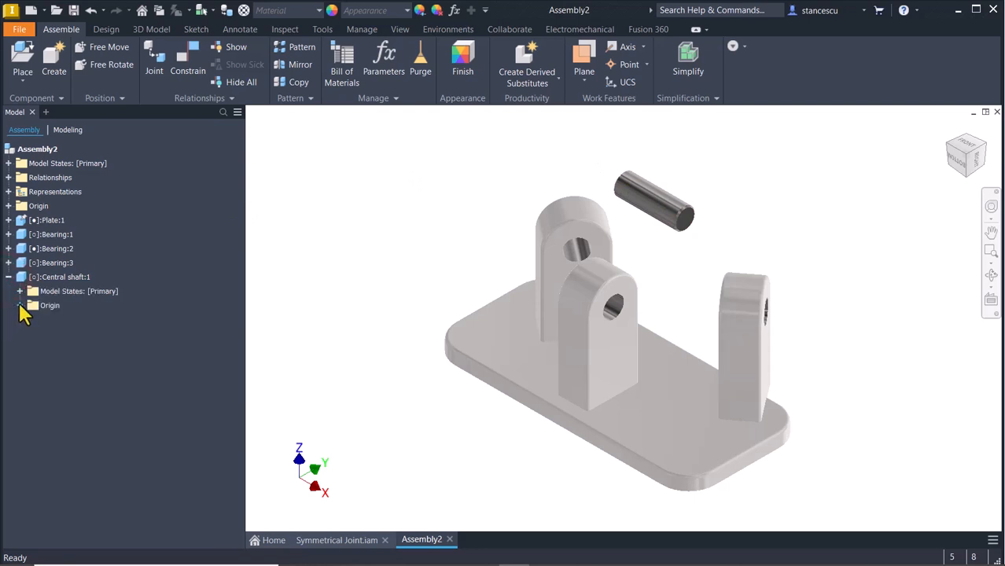
left_click(19, 305)
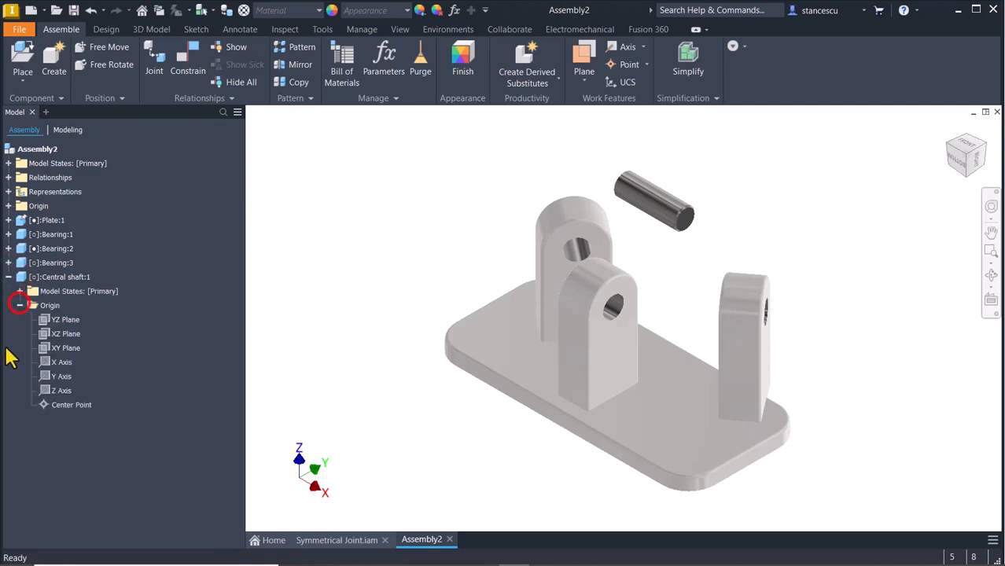
right_click(52, 402)
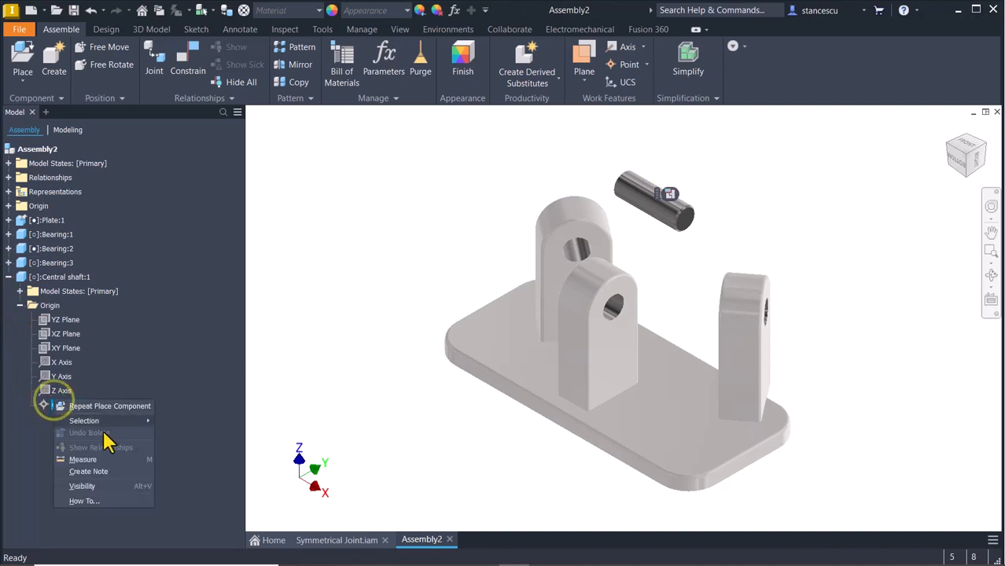
left_click(89, 485)
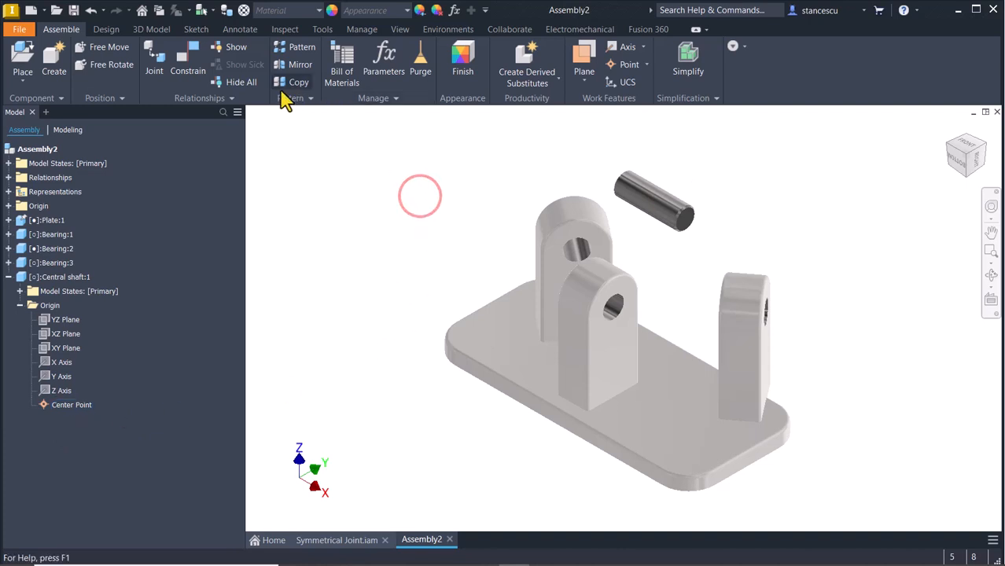
Mate the axis of Central shaft:1 to the hole axis of Bearing:2 with 0 mm offset.
left_click(186, 52)
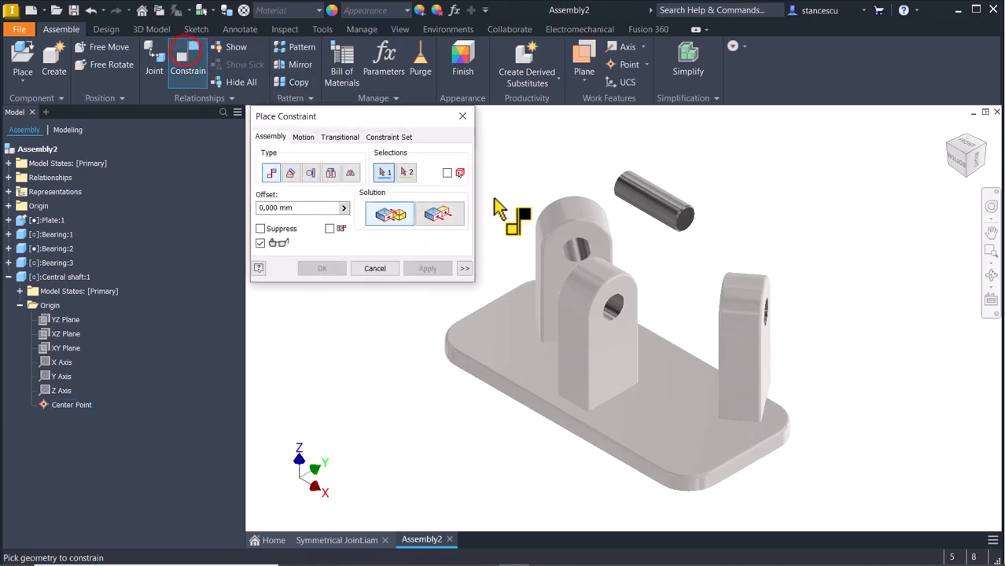
left_click(665, 204)
scroll(633, 322, "down", 3)
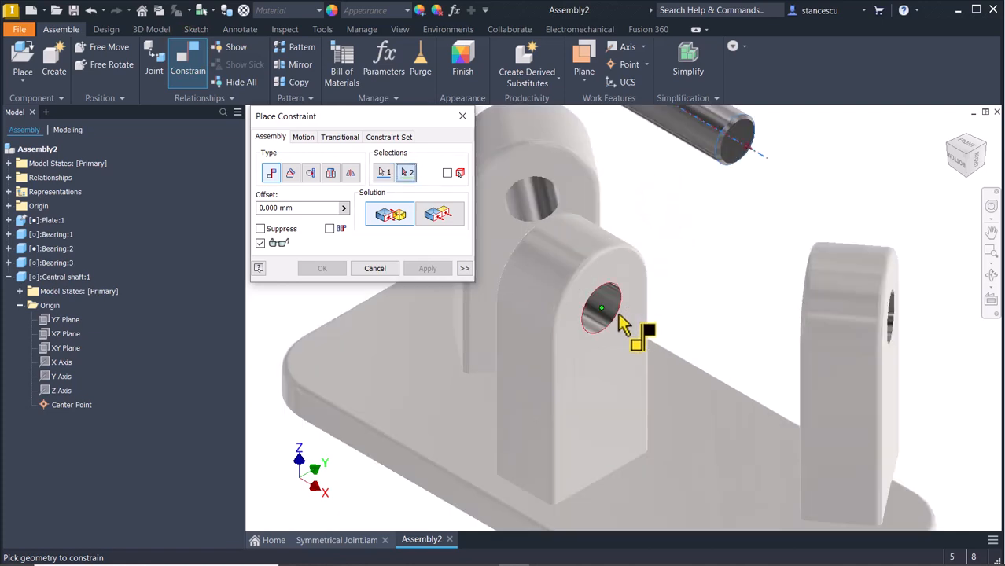
left_click(609, 314)
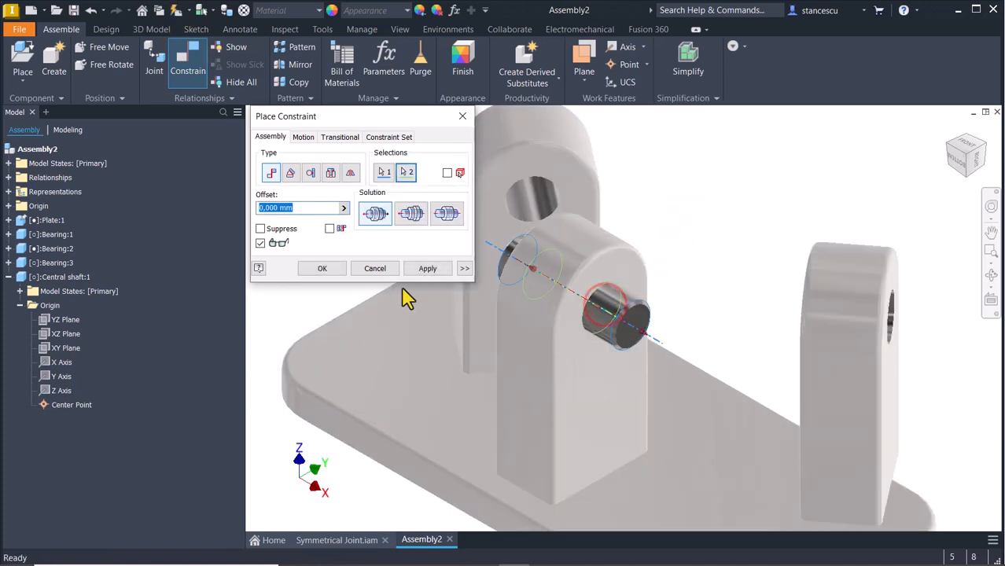
left_click(428, 269)
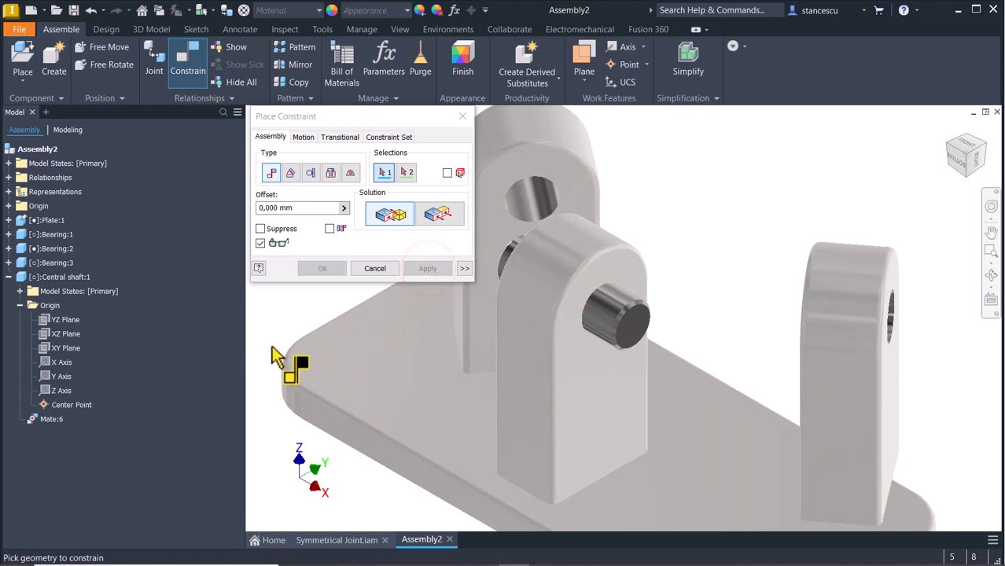
Mate the origin center point of Central shaft:1 to the XZ plane of Bearing:2 with 0 mm offset.
left_click(70, 404)
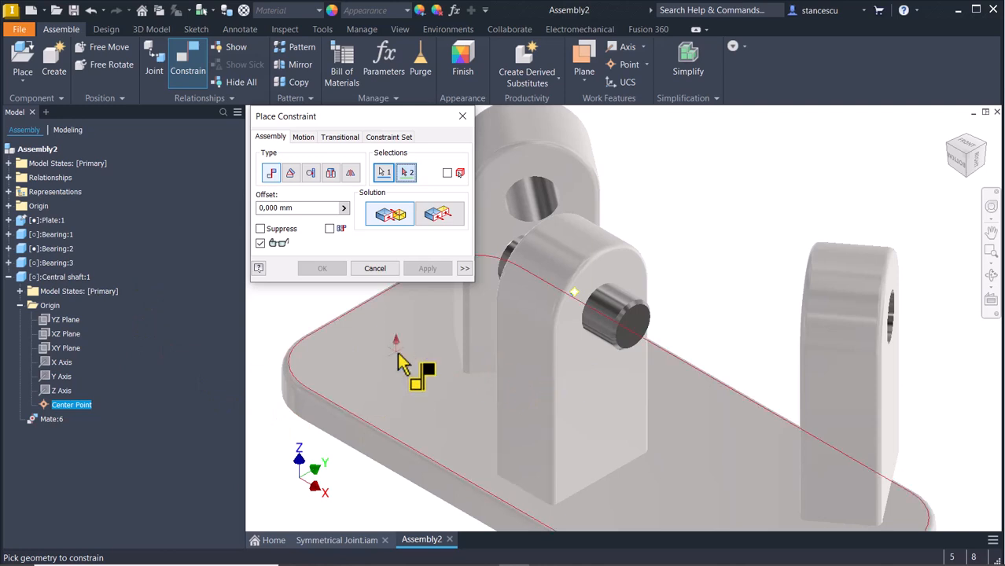
left_click(8, 249)
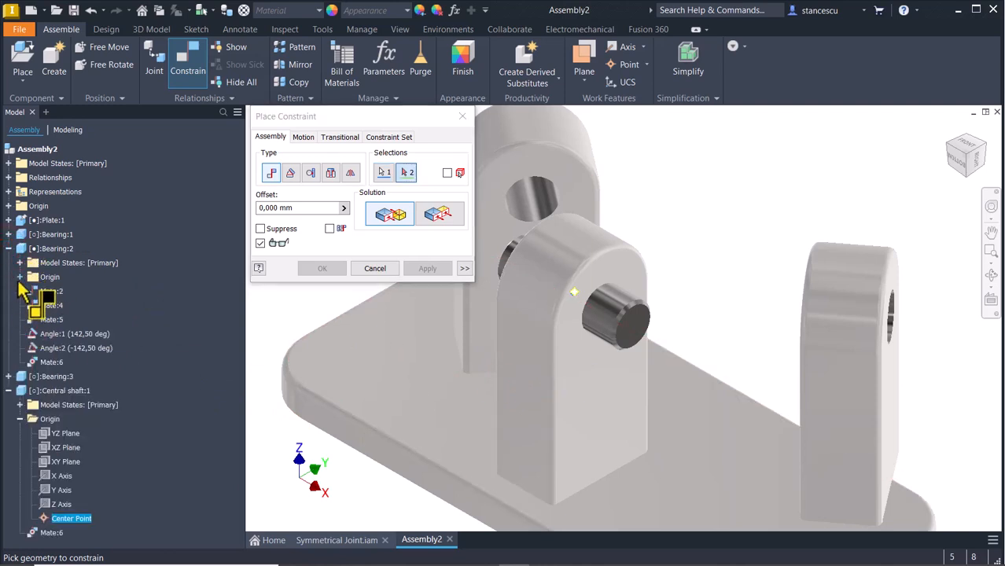
left_click(20, 277)
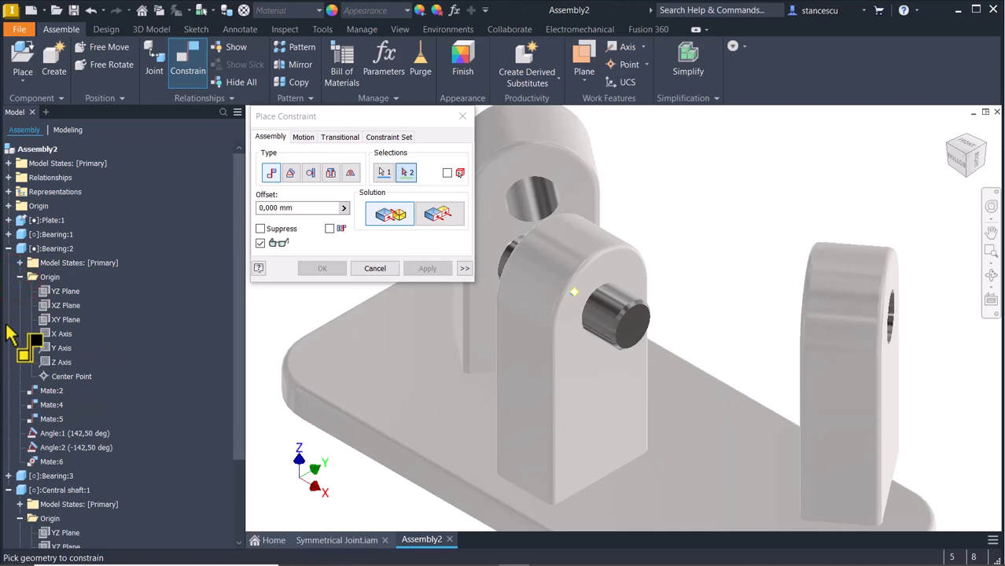
left_click(55, 307)
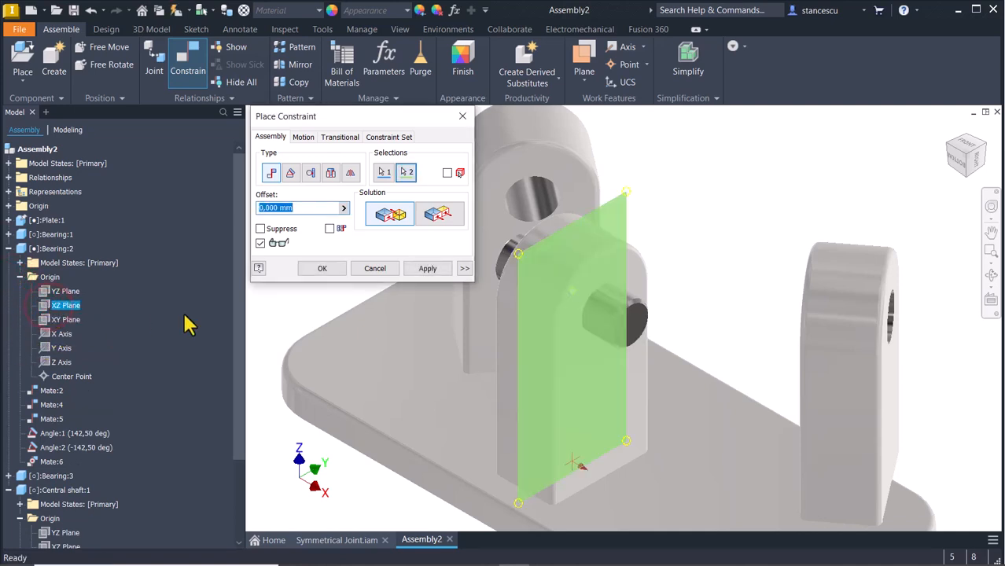
left_click(330, 272)
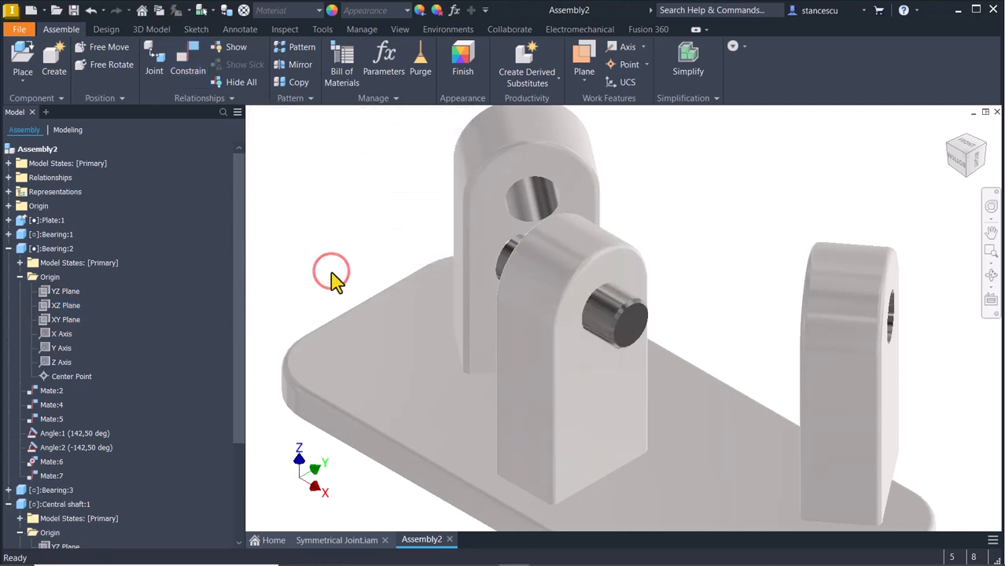
Try moving Bearing:2 and the central shaft to check their remaining freedom of movement.
key("Home")
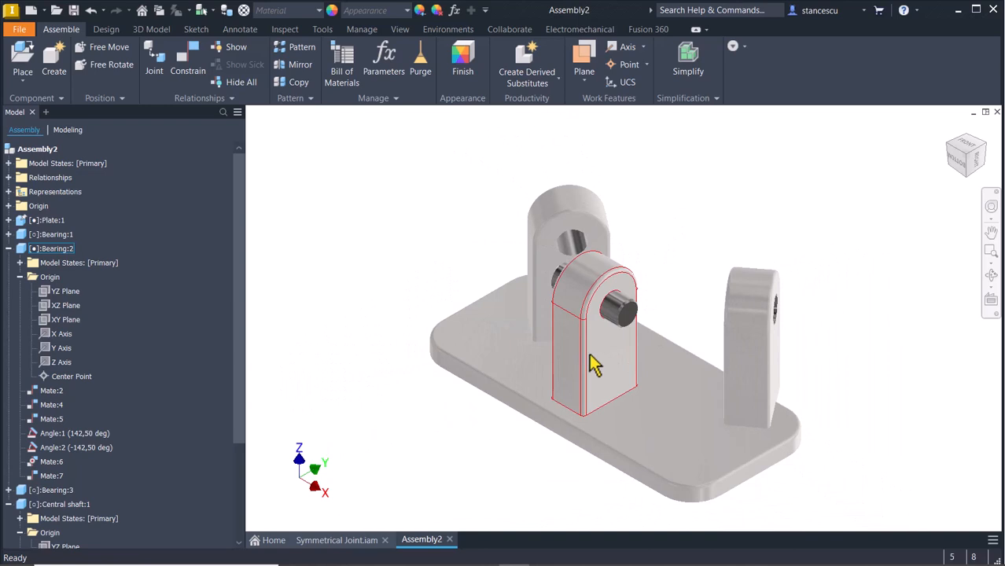
mouse_move(592, 361)
left_mouse_down()
mouse_move(594, 344)
mouse_move(586, 353)
left_mouse_up()
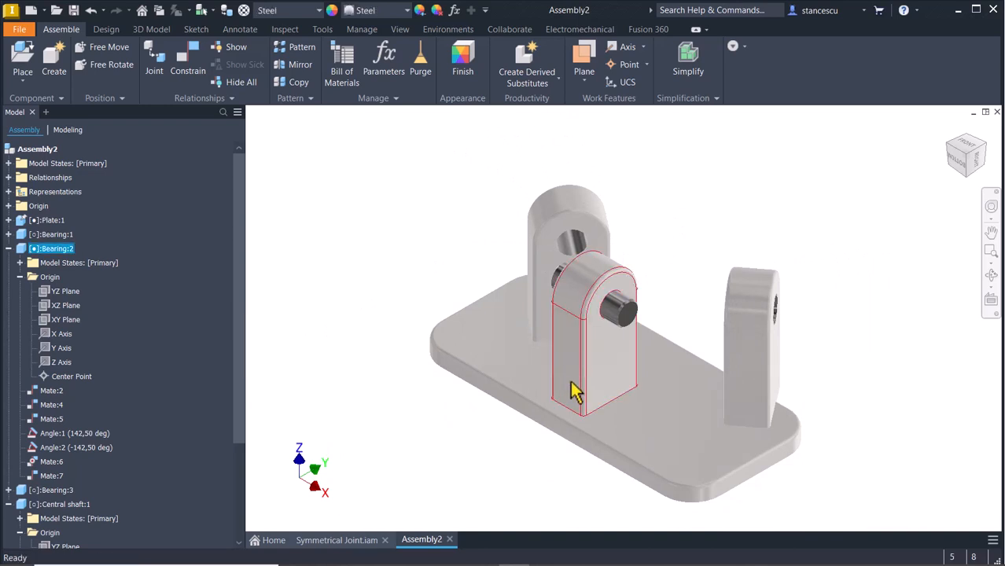
scroll(595, 348, "down", 5)
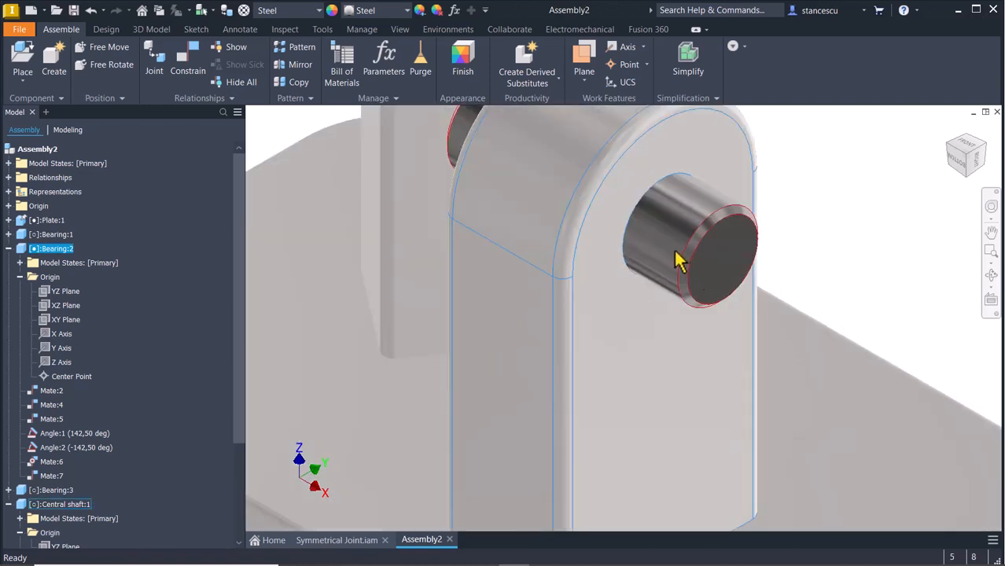
mouse_move(677, 262)
left_mouse_down()
mouse_move(634, 239)
mouse_move(659, 264)
left_mouse_up()
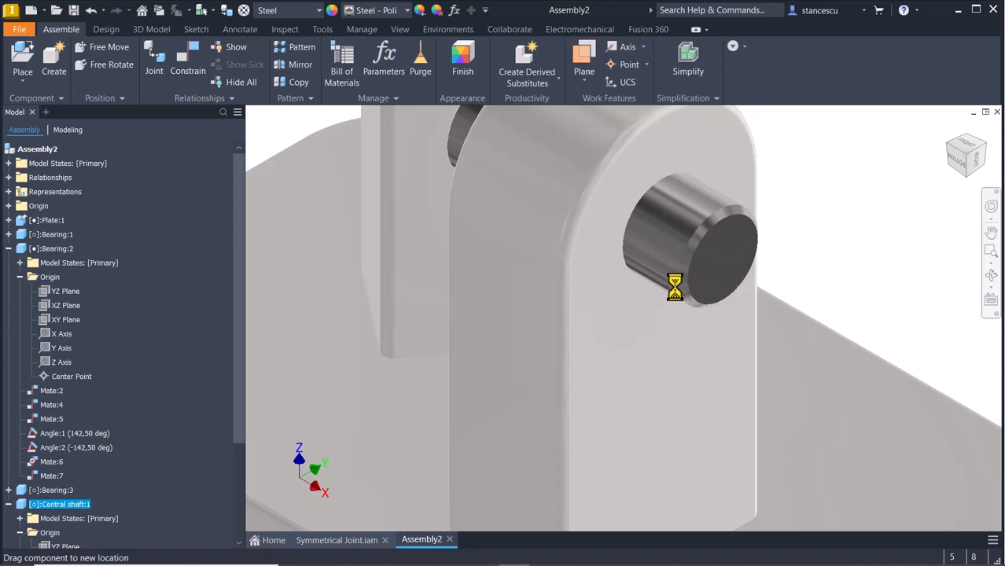
mouse_move(666, 224)
left_mouse_down()
mouse_move(698, 197)
mouse_move(676, 223)
left_mouse_up()
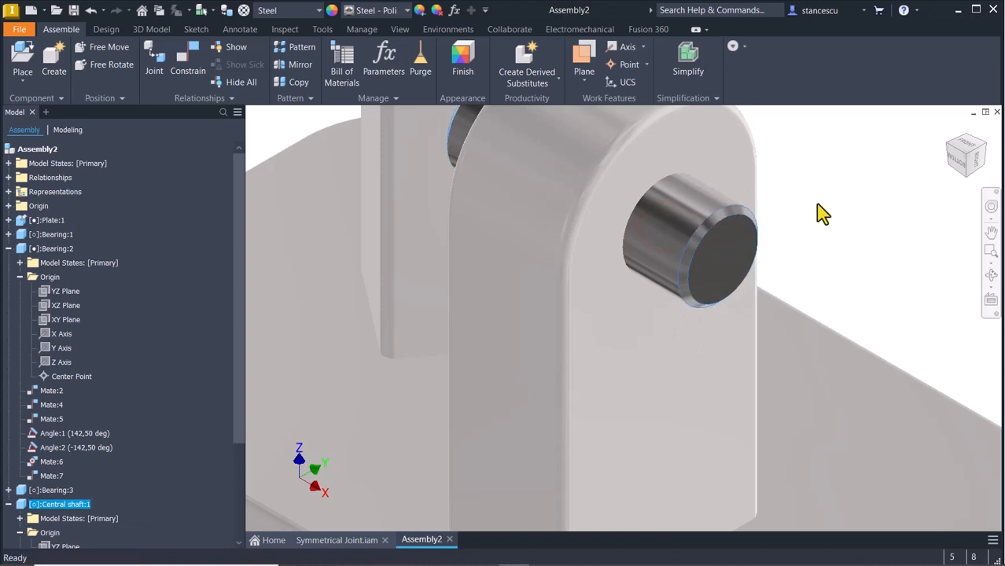
key("Home")
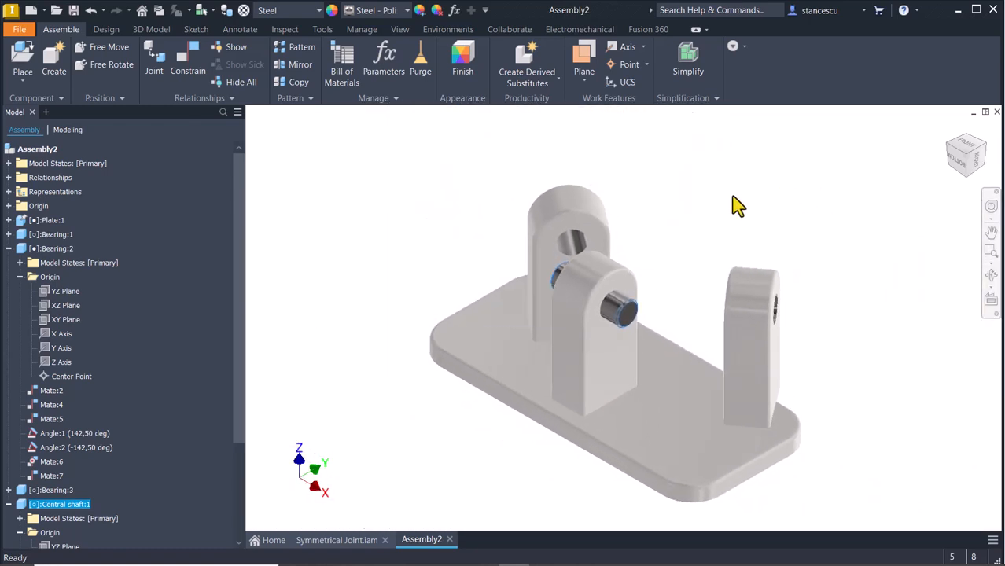
left_click(722, 201)
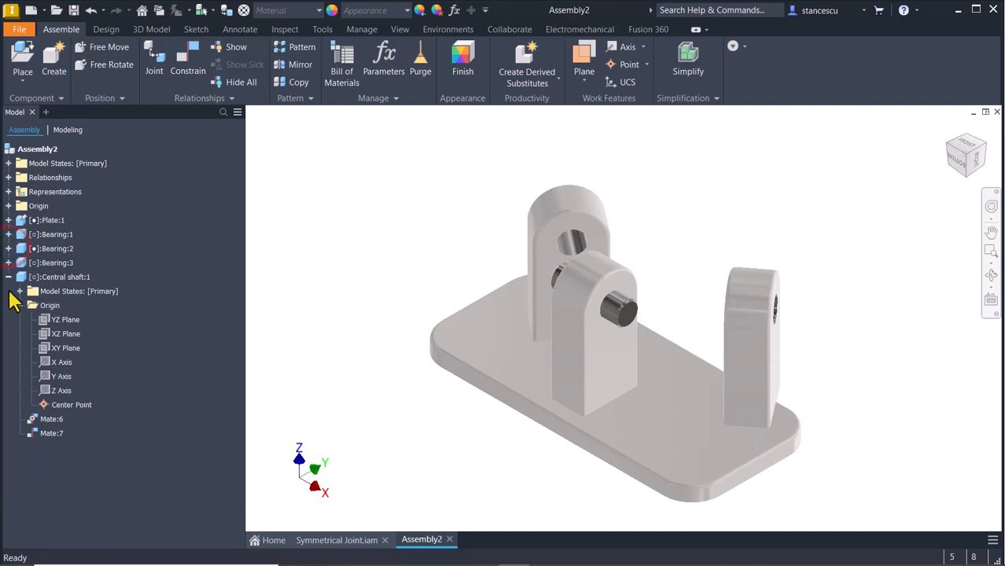
Hide the center point of Central shaft:1 and collapse the shaft's entry in the assembly tree.
right_click(66, 405)
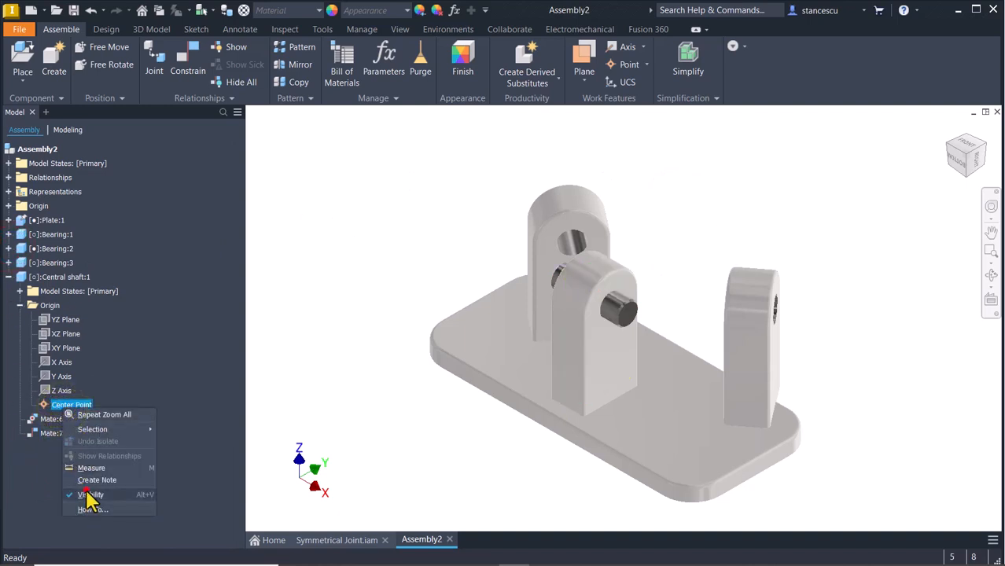
left_click(88, 494)
left_click(9, 276)
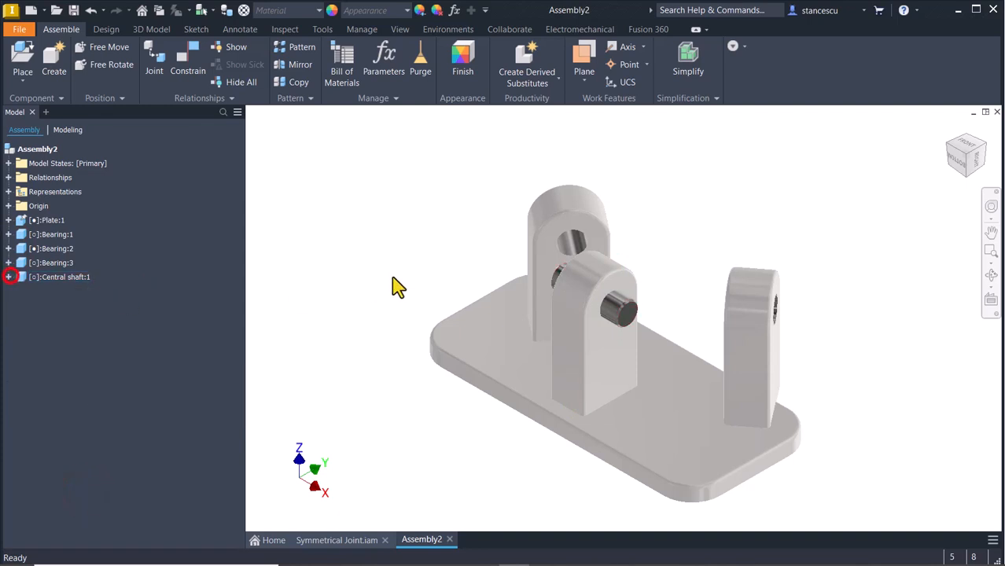
key("Num_Lock")
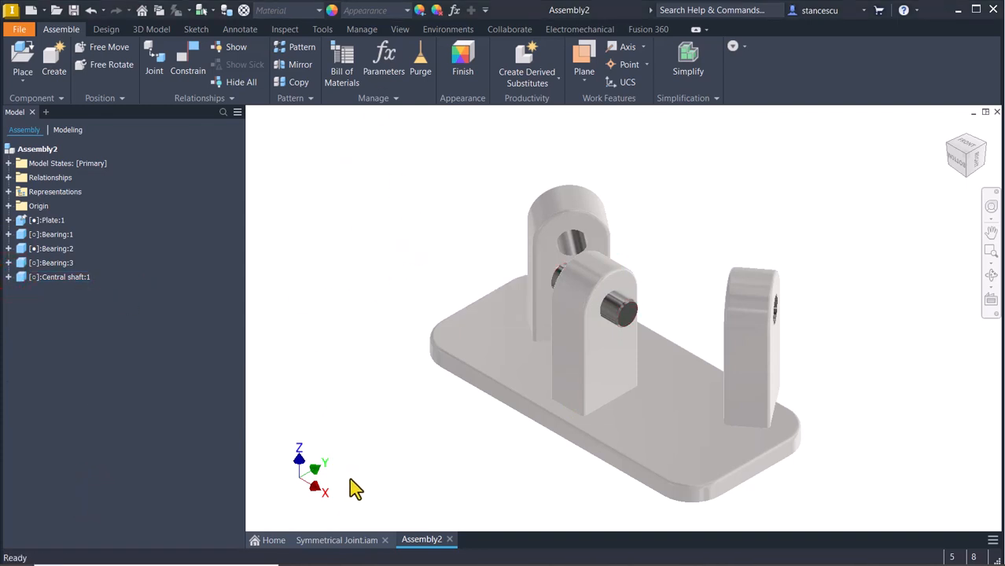
Place two instances of Lever.ipt side by side above the bearings.
left_click(23, 62)
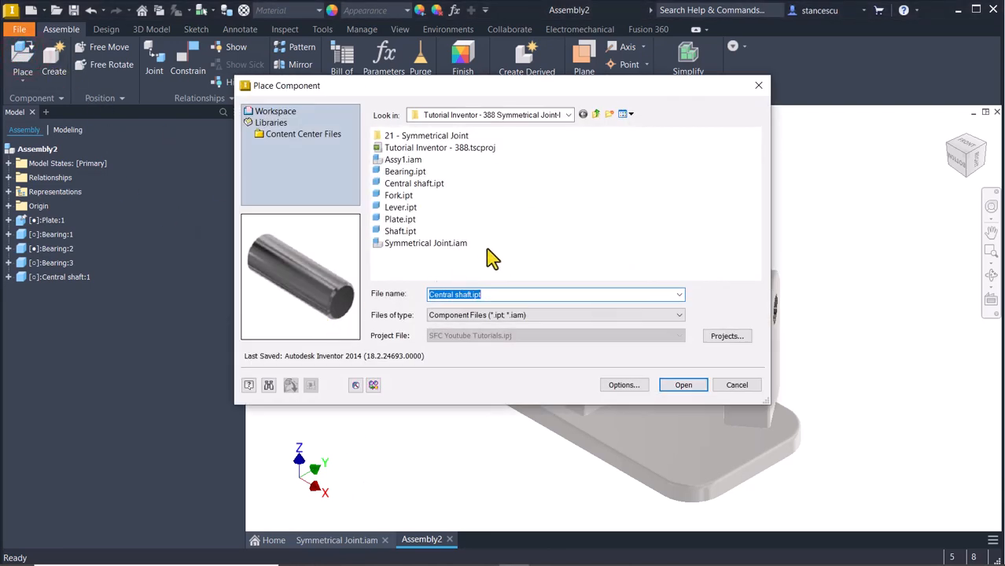
left_click(401, 207)
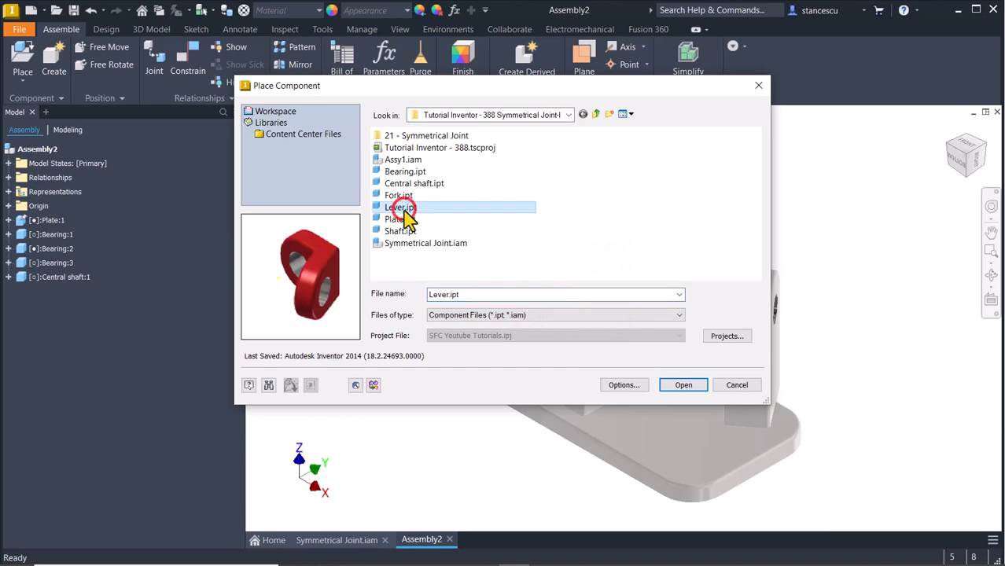
double_click(380, 209)
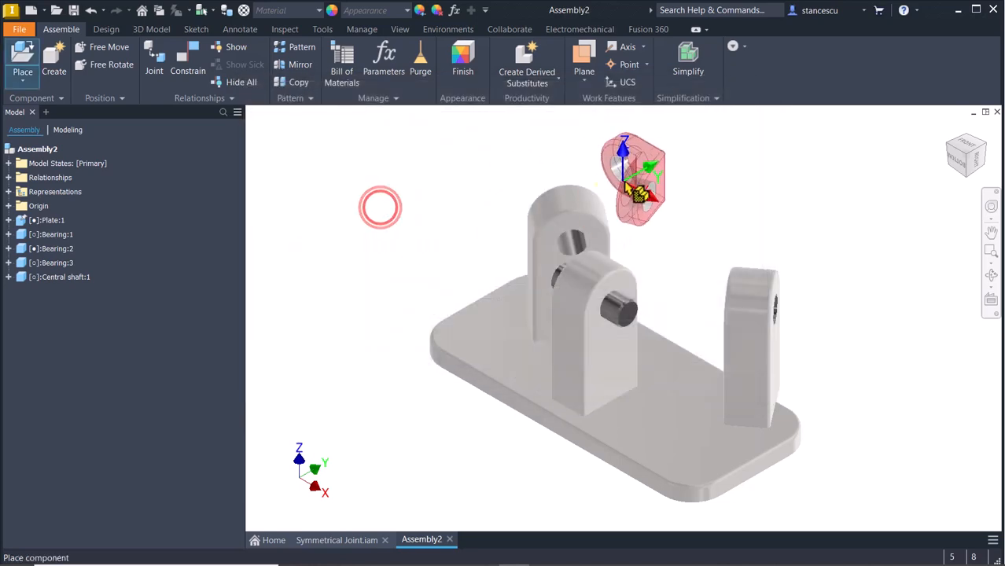
left_click(635, 190)
left_click(698, 224)
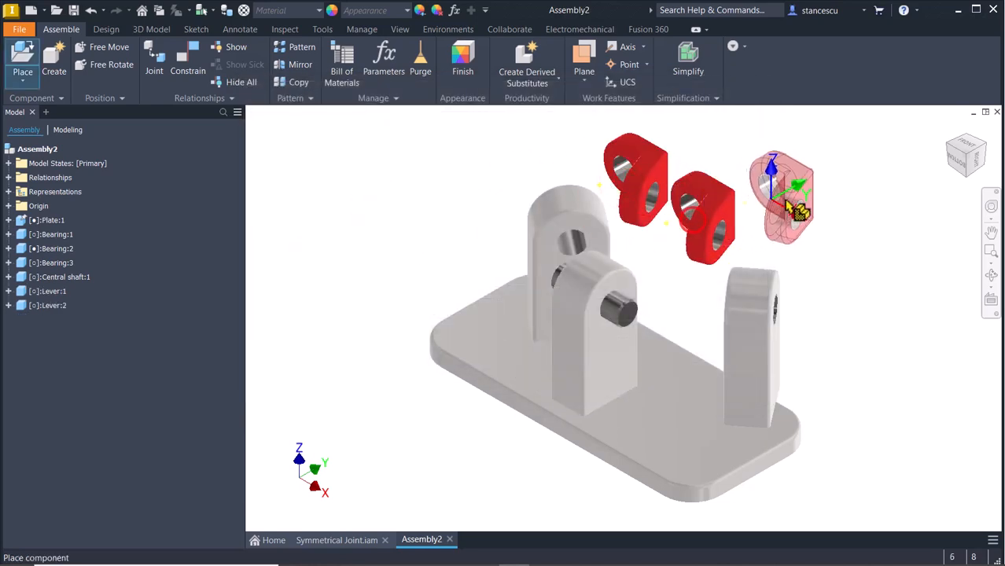
key("Escape")
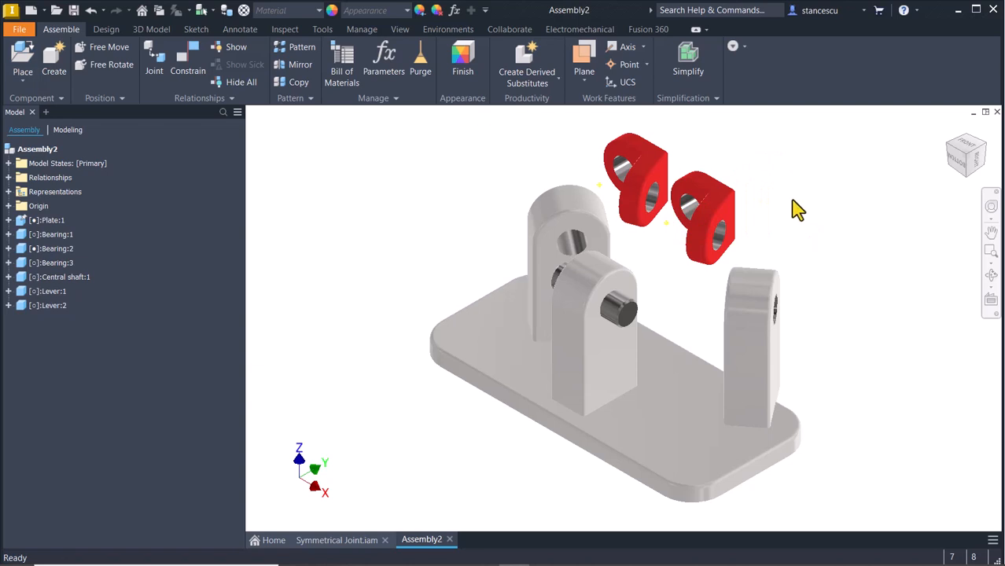
Insert-constrain the through-hole of Lever:2 to the circular edge on the front side of Bearing:2 with 0 mm offset.
left_click(186, 64)
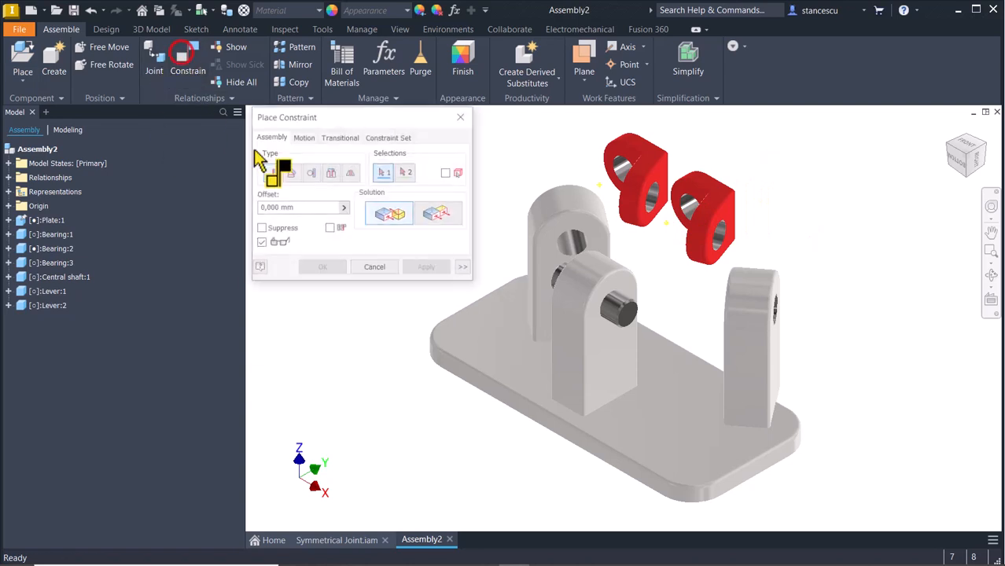
left_click(332, 176)
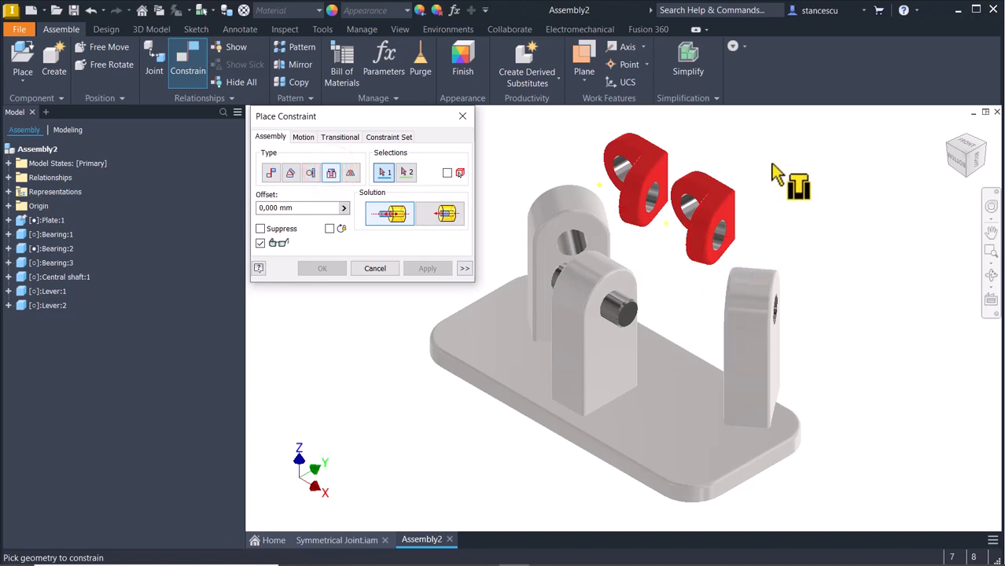
left_click(728, 233)
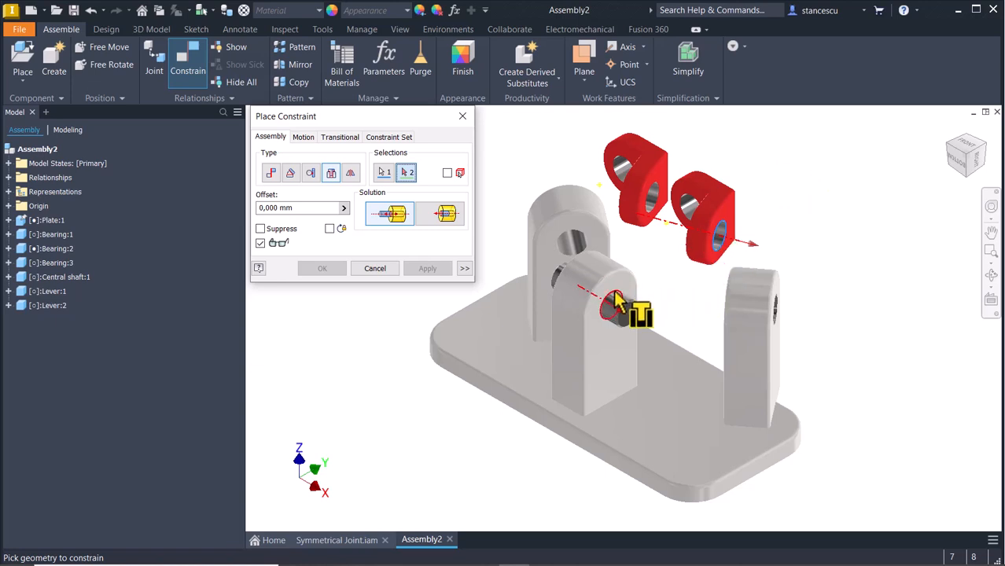
left_click(617, 301)
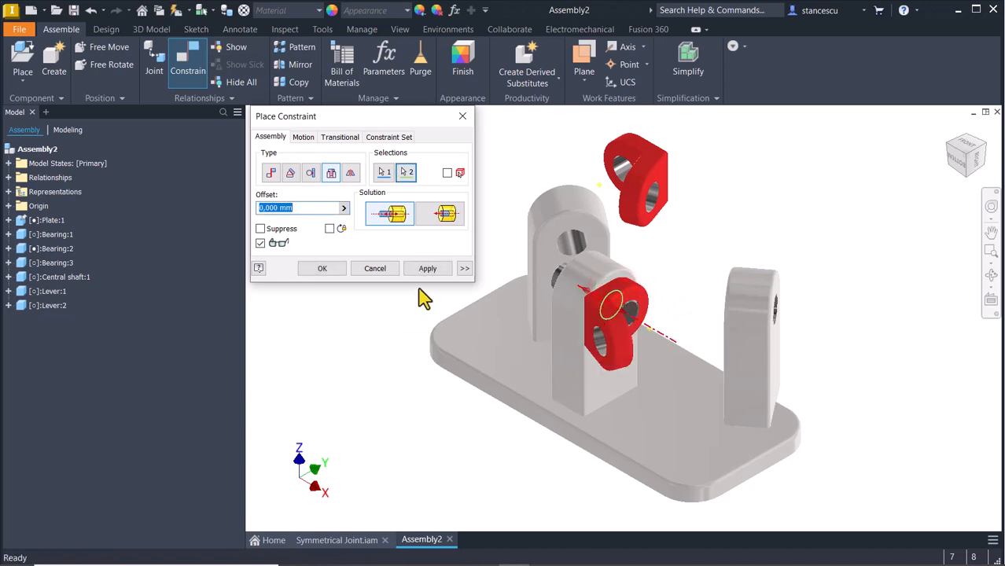
left_click(427, 268)
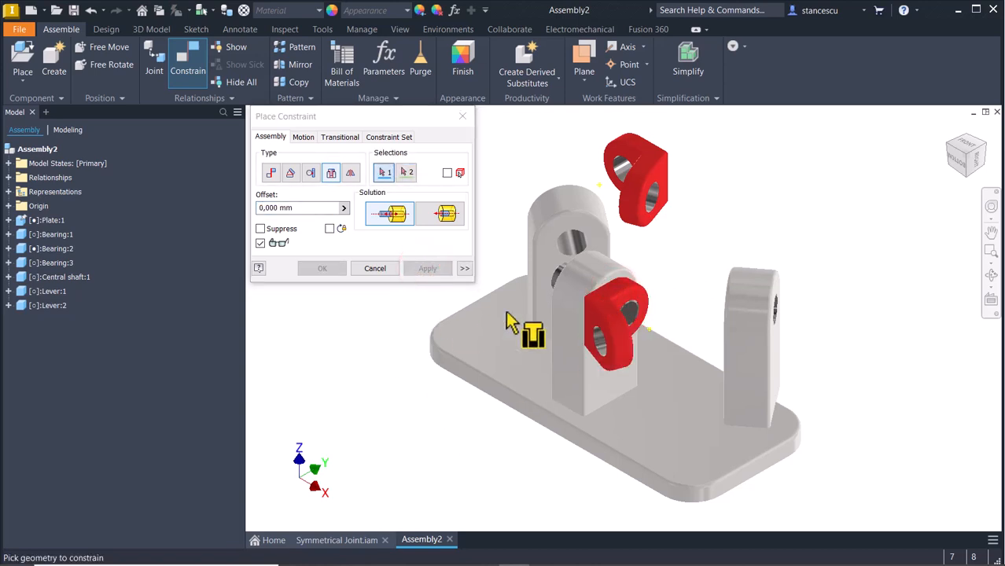
Insert-constrain the through-hole of Lever:1 to the circular edge on the opposite side of Bearing:2 with 0 mm offset.
left_click(673, 215)
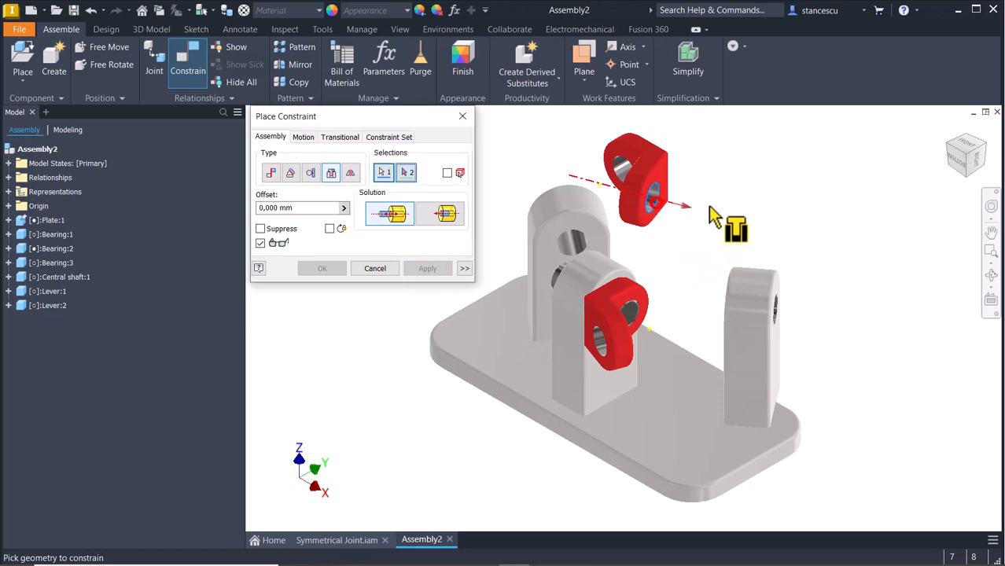
middle_click_drag(709, 207, 680, 323, "shift")
scroll(680, 323, "down", 3)
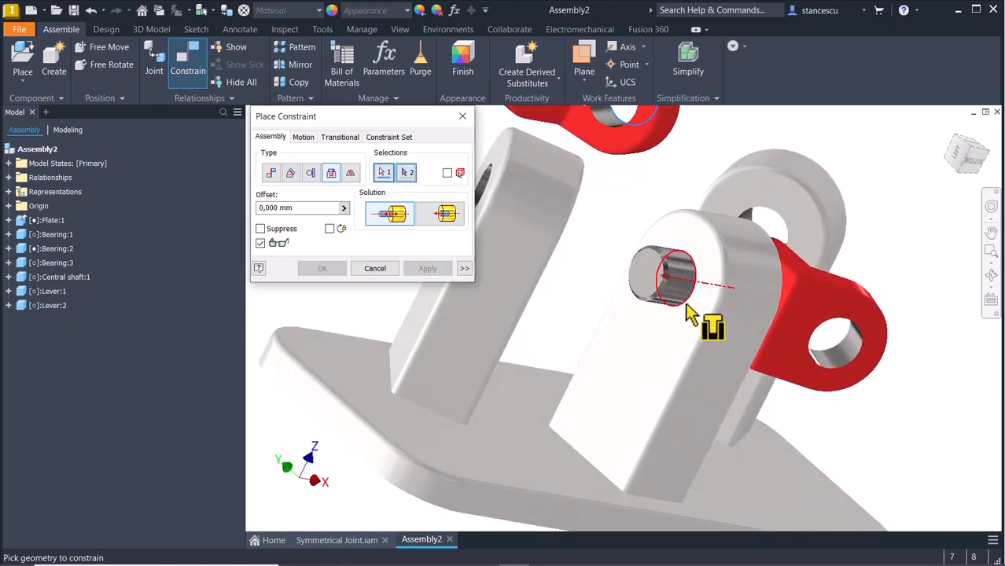
left_click(686, 312)
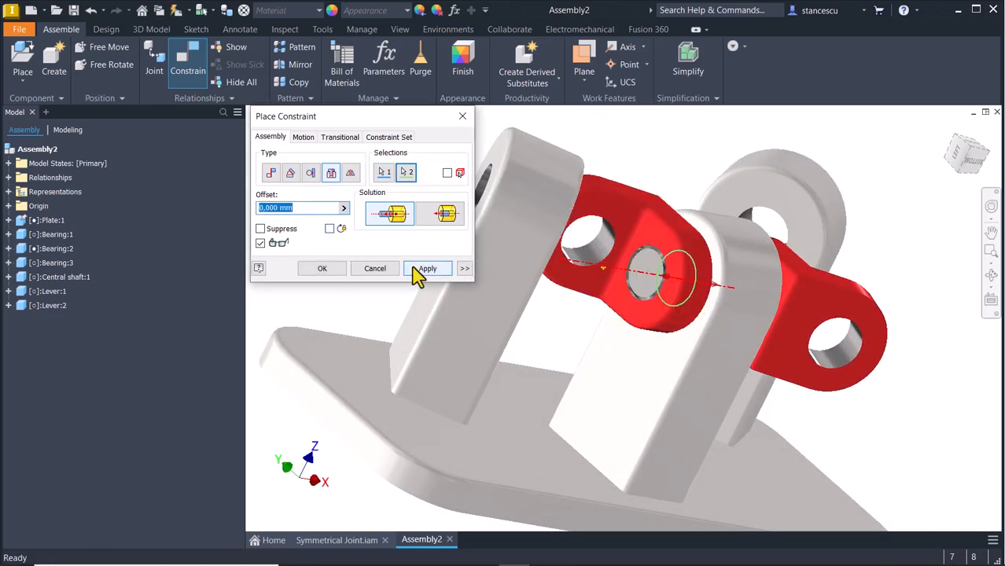
left_click(303, 268)
Swing Lever:2 and Lever:1 separately around the central shaft to check their rotation, then restore the home view.
middle_click_drag(384, 261, 605, 284, "shift")
left_click_drag(606, 285, 581, 382)
mouse_move(639, 398)
left_mouse_down()
mouse_move(684, 292)
mouse_move(621, 389)
left_mouse_up()
left_click_drag(541, 339, 541, 385)
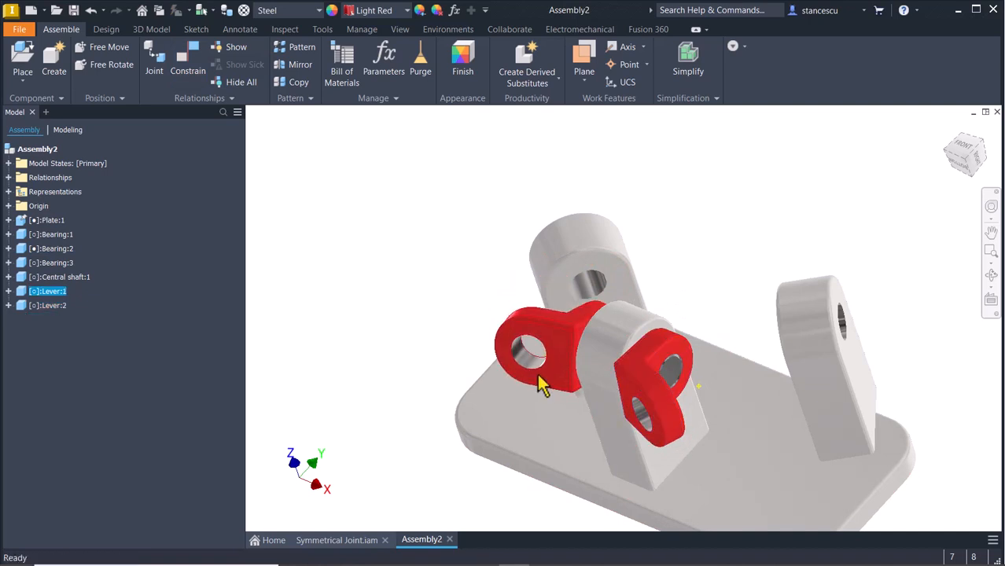
left_click(674, 230)
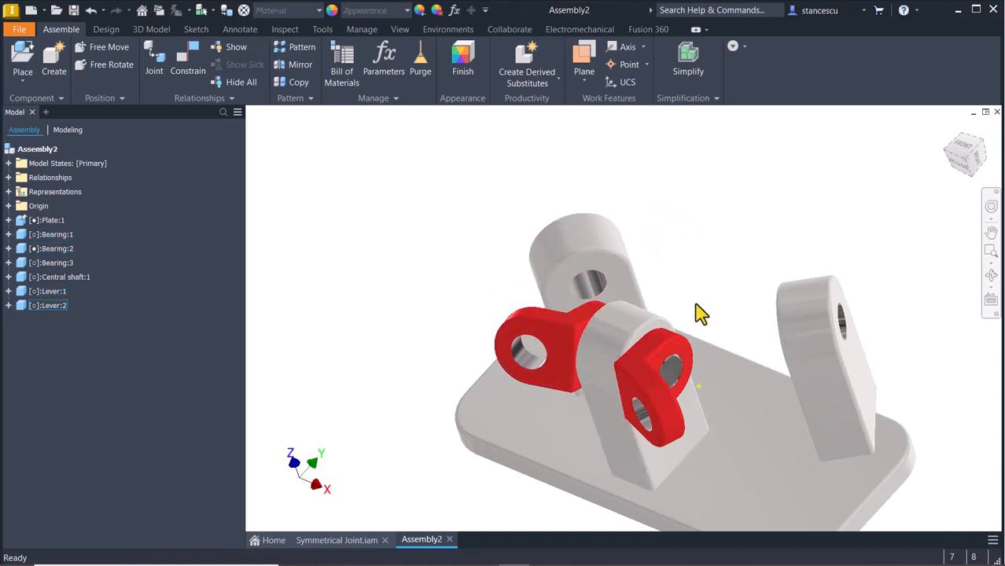
key("F6")
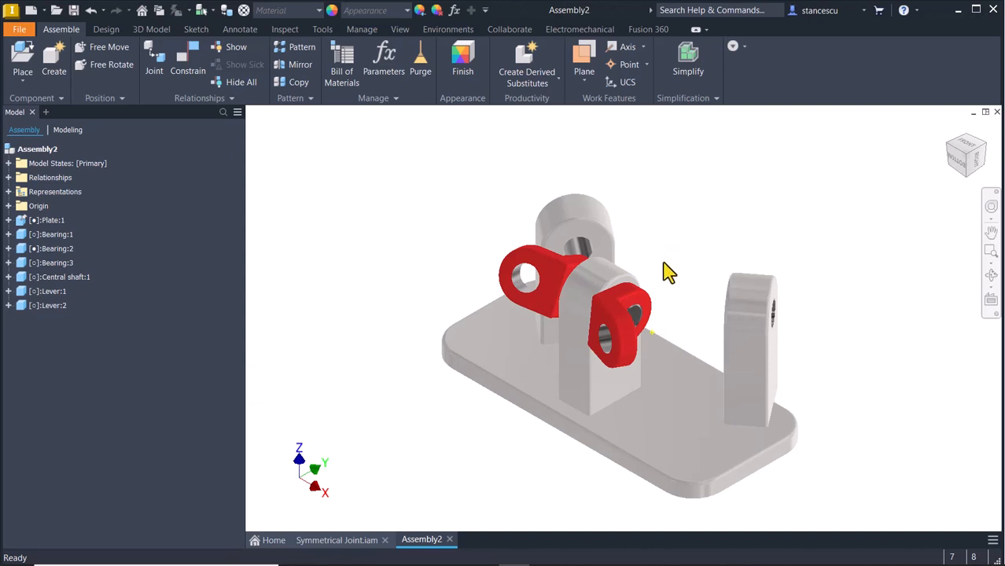
Move Bearing:1 and Bearing:3 farther away from the middle bearing to make room around the levers.
left_click(639, 198)
left_click_drag(581, 224, 577, 192)
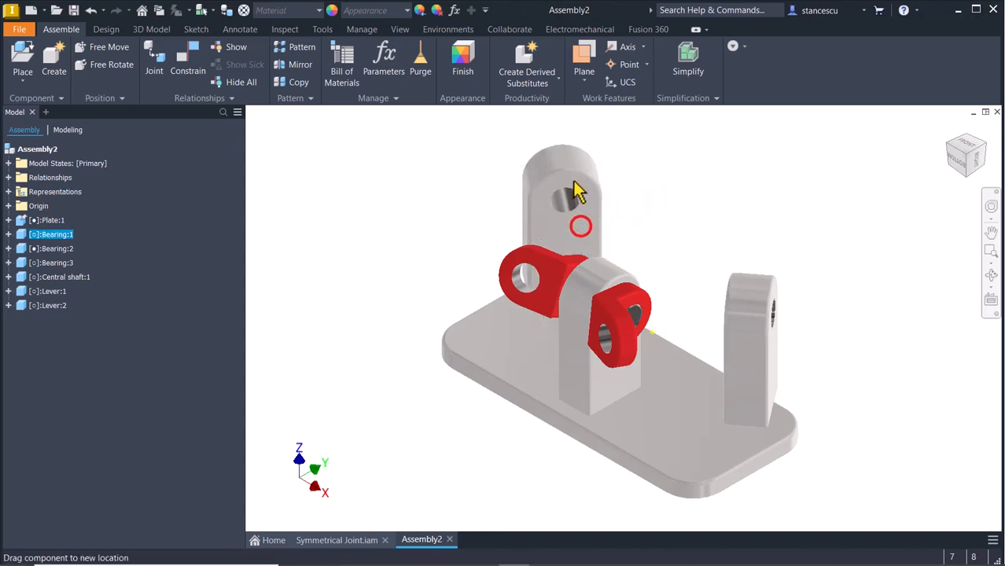
left_click_drag(738, 312, 775, 320)
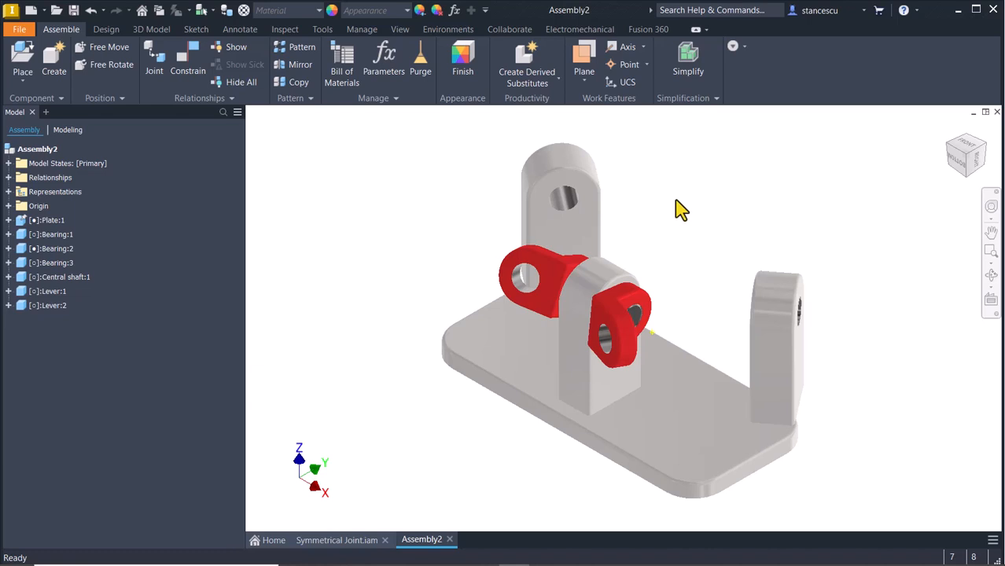
Add a directed angle constraint of 0 degrees between the matching flat edge faces of Lever:1 and Lever:2.
left_click(179, 69)
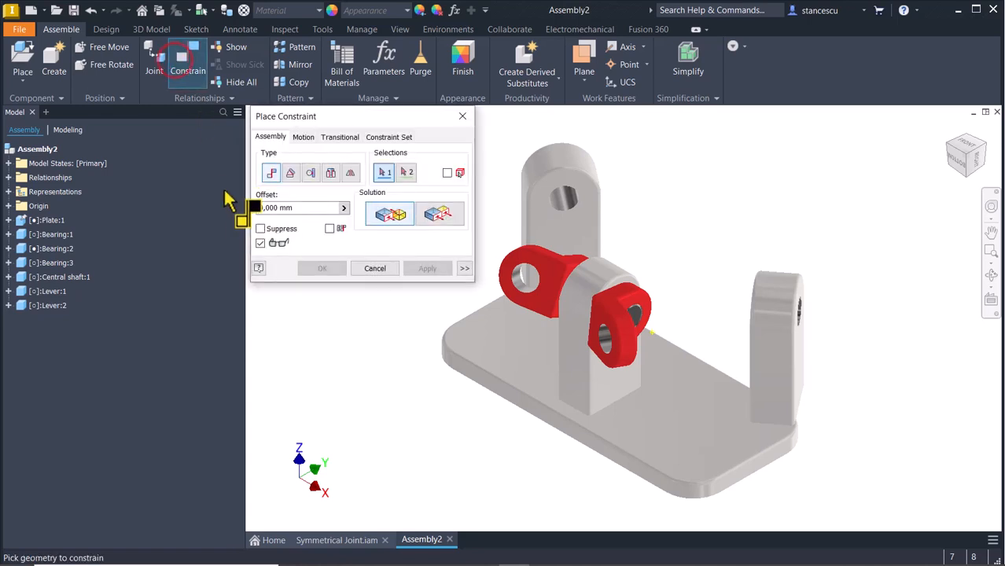
left_click(290, 173)
left_click(369, 215)
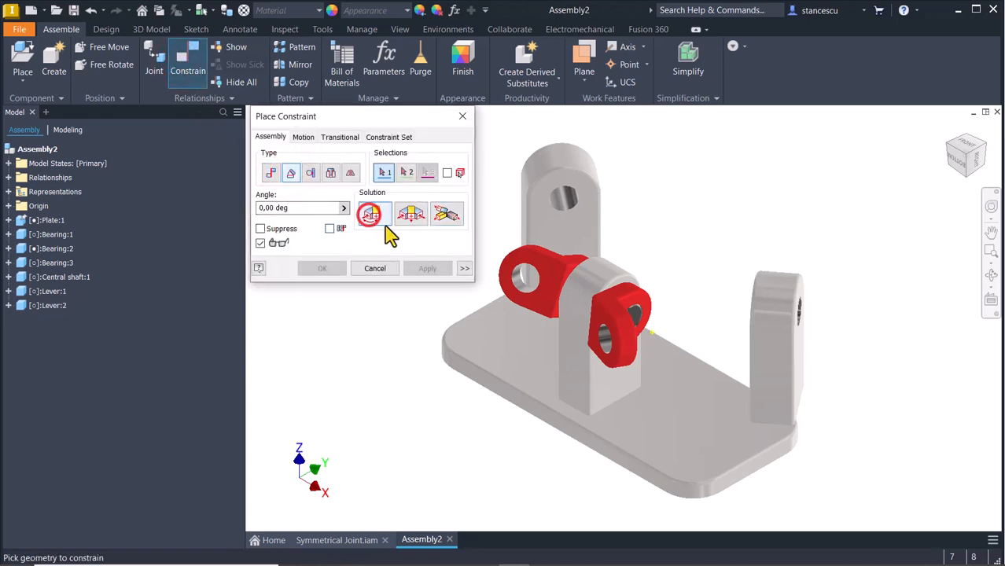
scroll(489, 334, "up", 5)
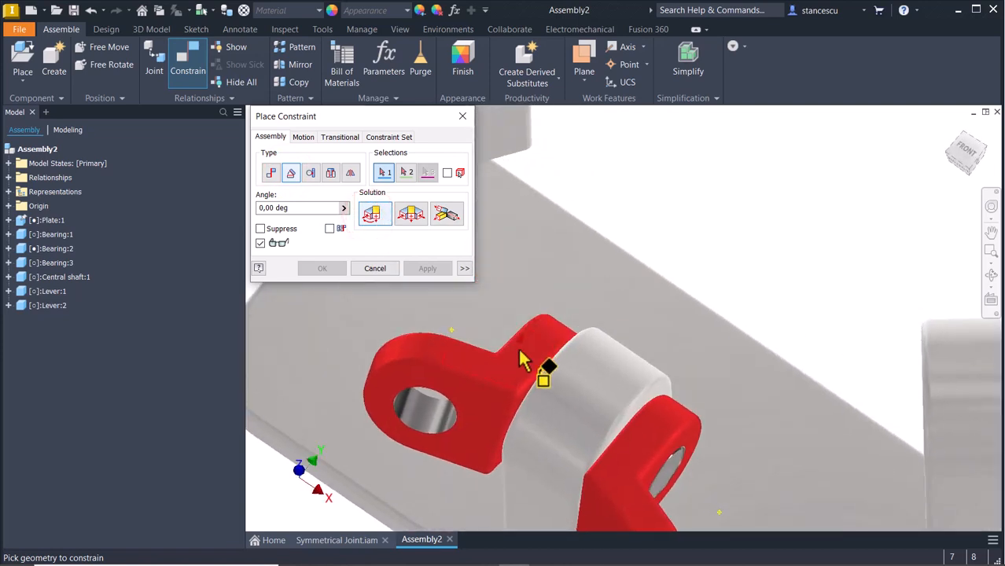
scroll(545, 353, "down", 2)
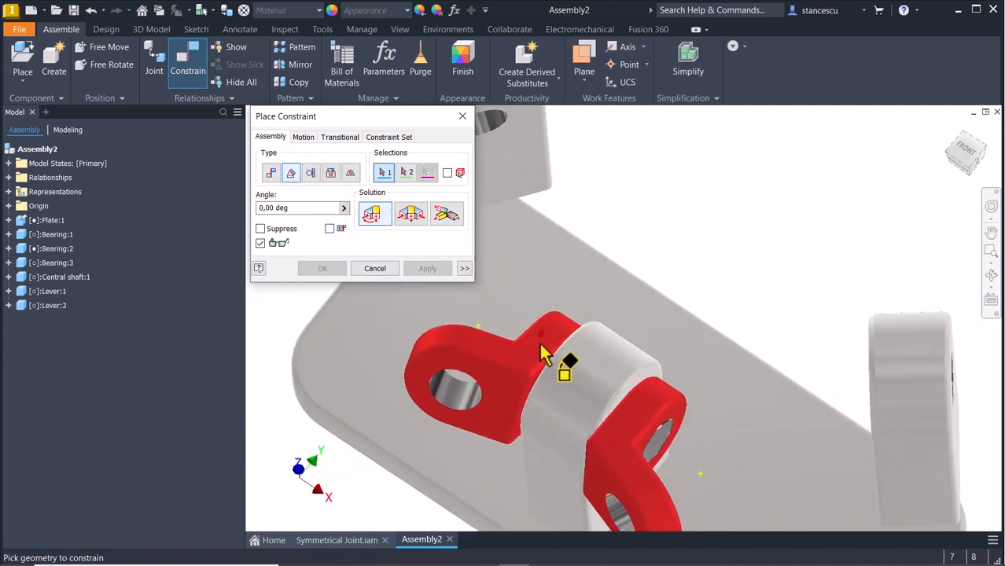
left_click(542, 353)
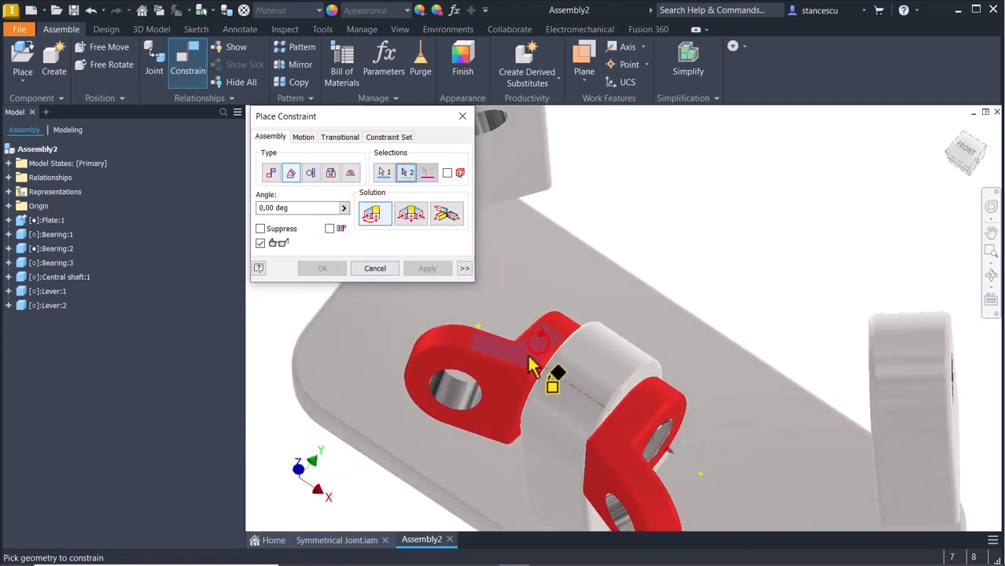
left_click(627, 417)
scroll(668, 231, "down", 3)
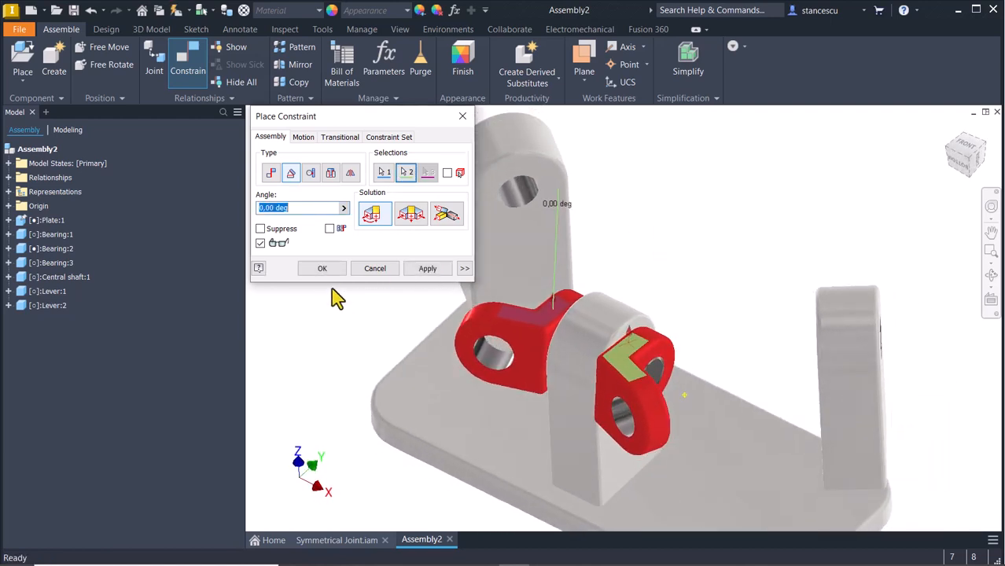
left_click(322, 268)
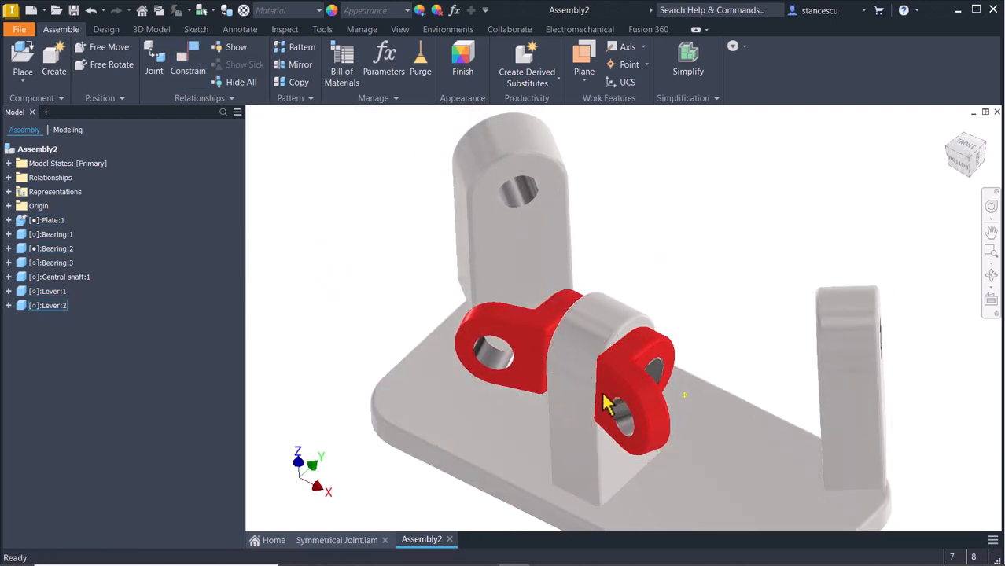
Rotate the linked levers around the central shaft until their free holes point outward toward the Bearing:3 side of the plate.
left_click_drag(606, 404, 695, 321)
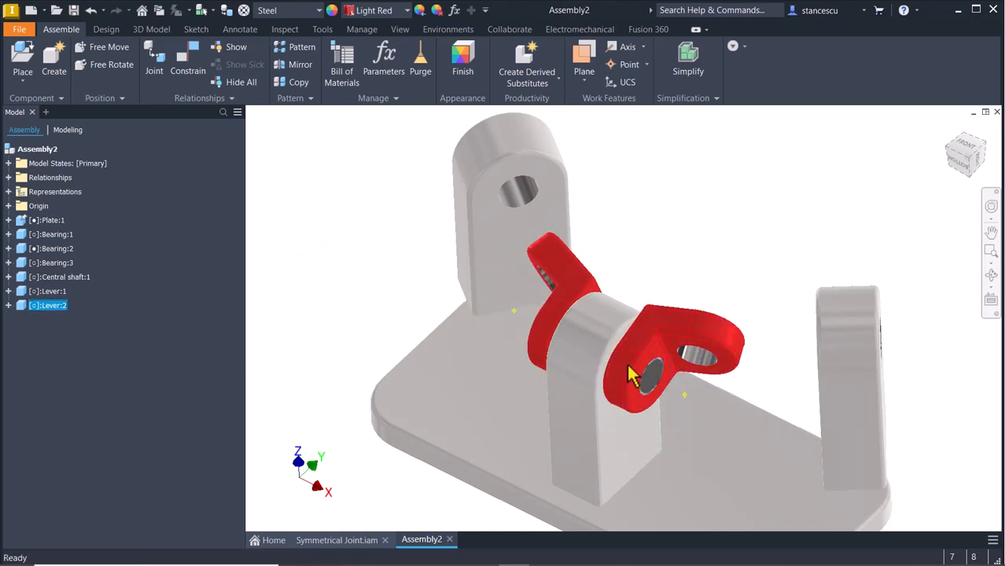
left_click(703, 214)
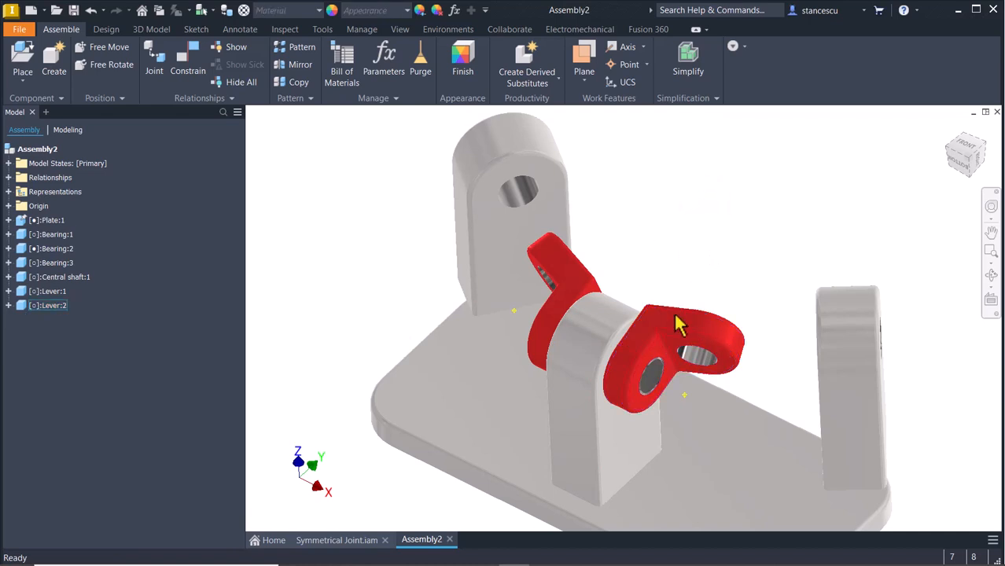
left_click_drag(678, 325, 691, 332)
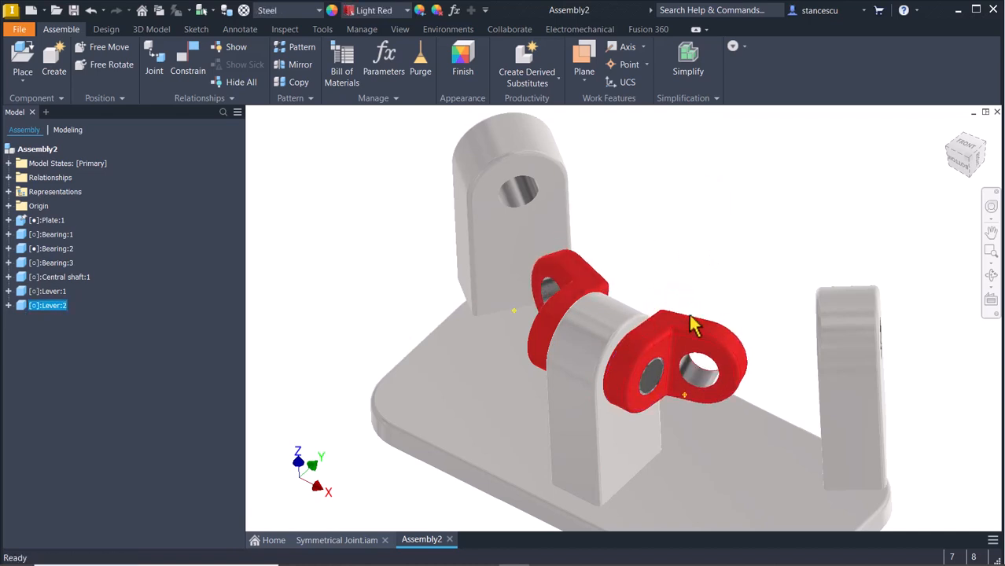
left_click(697, 214)
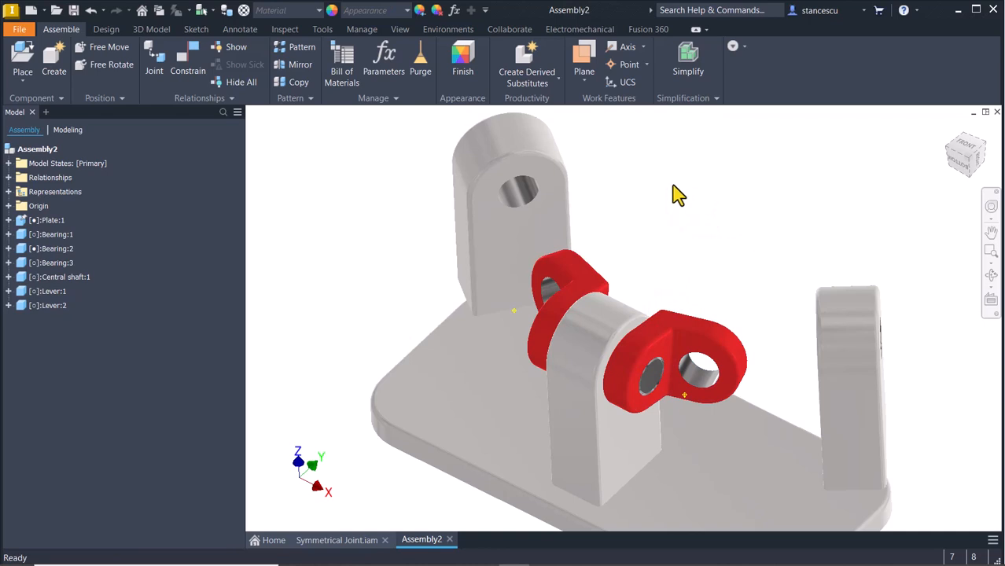
key("Num_Lock")
key("F6")
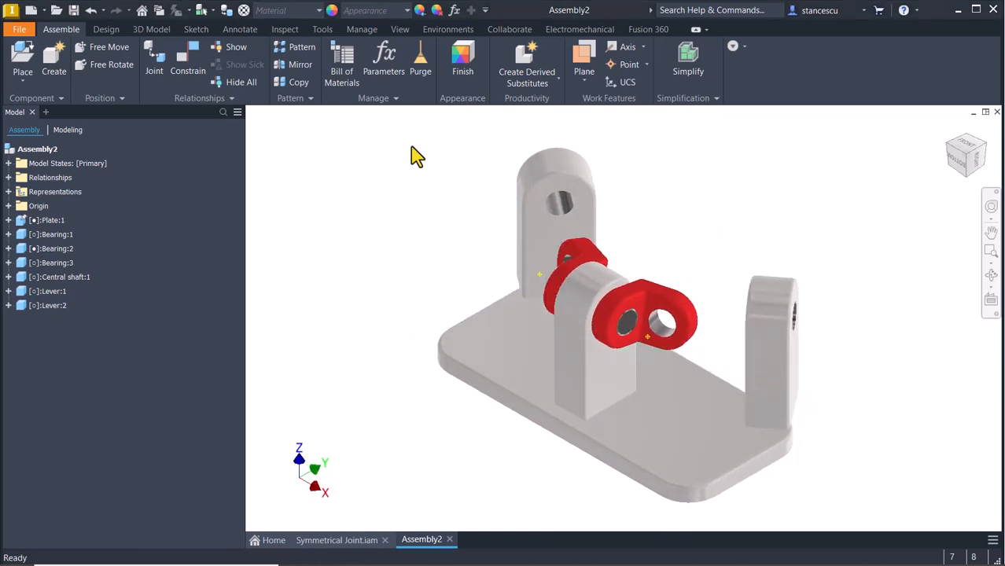
Examine Lever:2 around its visible work point and review Work Point1 and its constraints in the assembly tree.
left_click(411, 147)
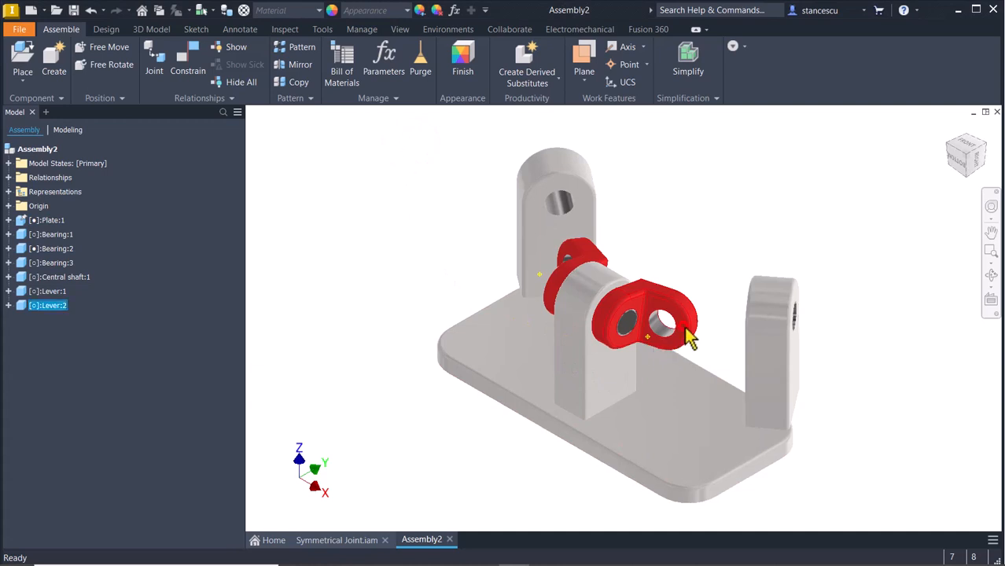
scroll(647, 376, "up", 5)
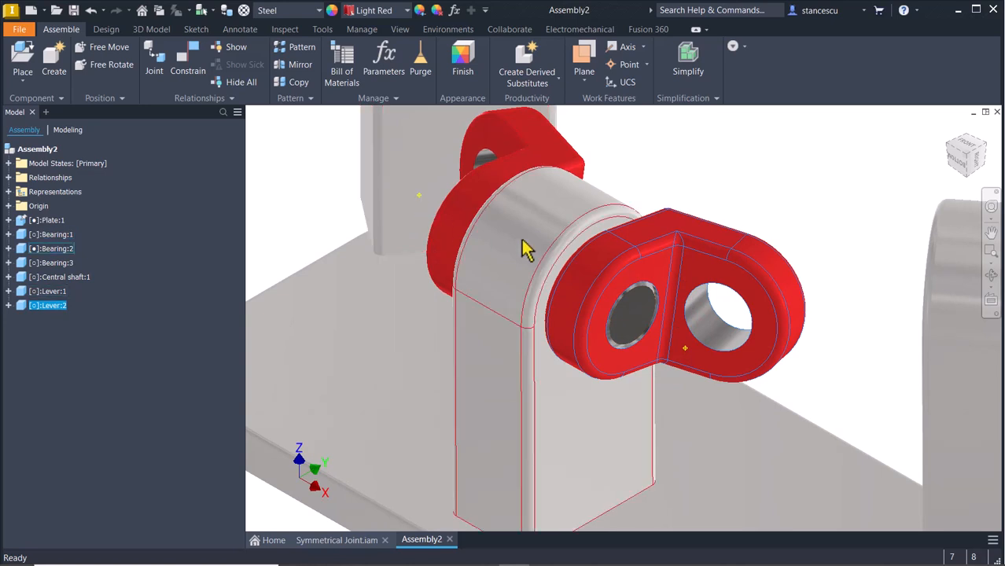
left_click(823, 208)
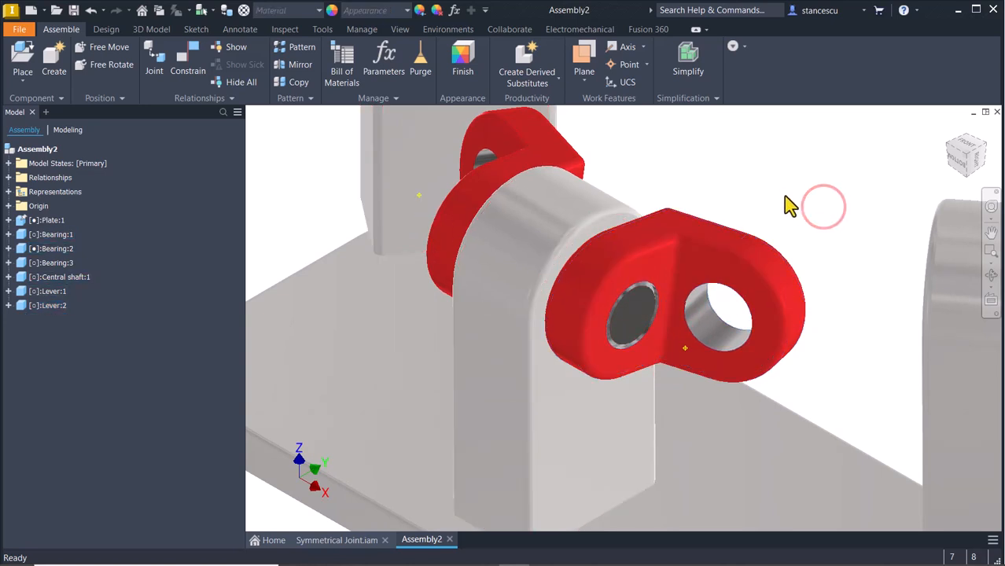
left_click_drag(696, 271, 738, 205)
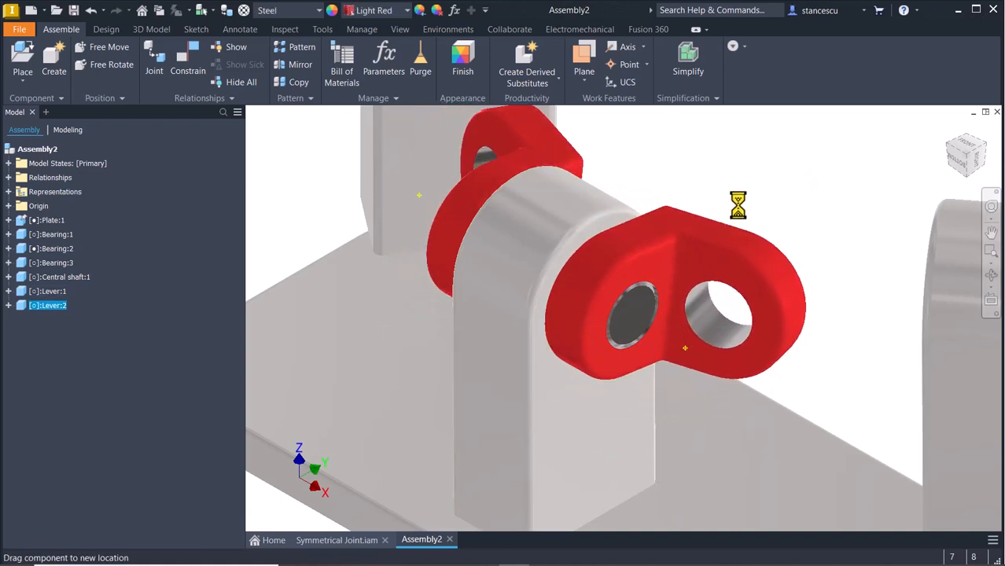
left_click(9, 306)
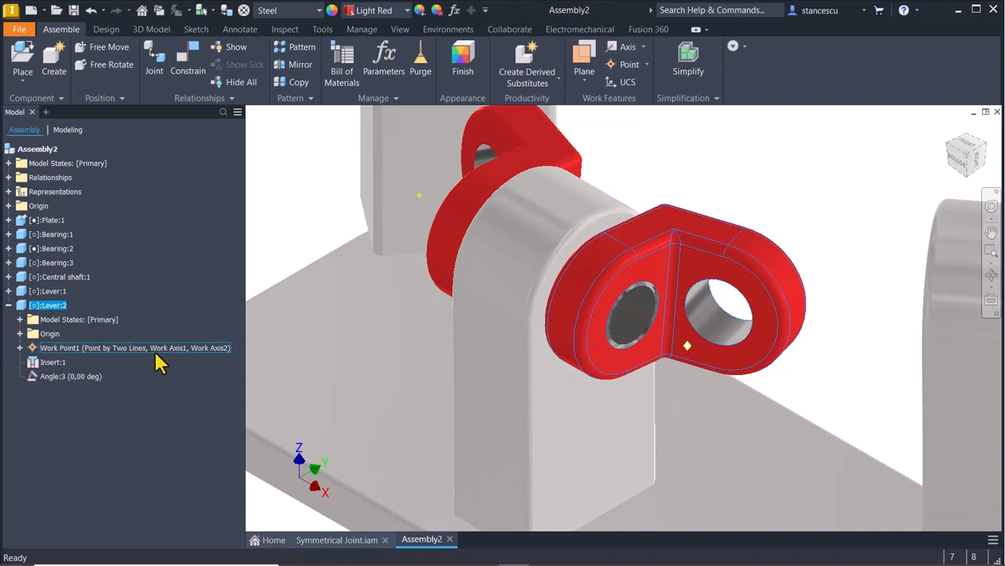
left_click(741, 165)
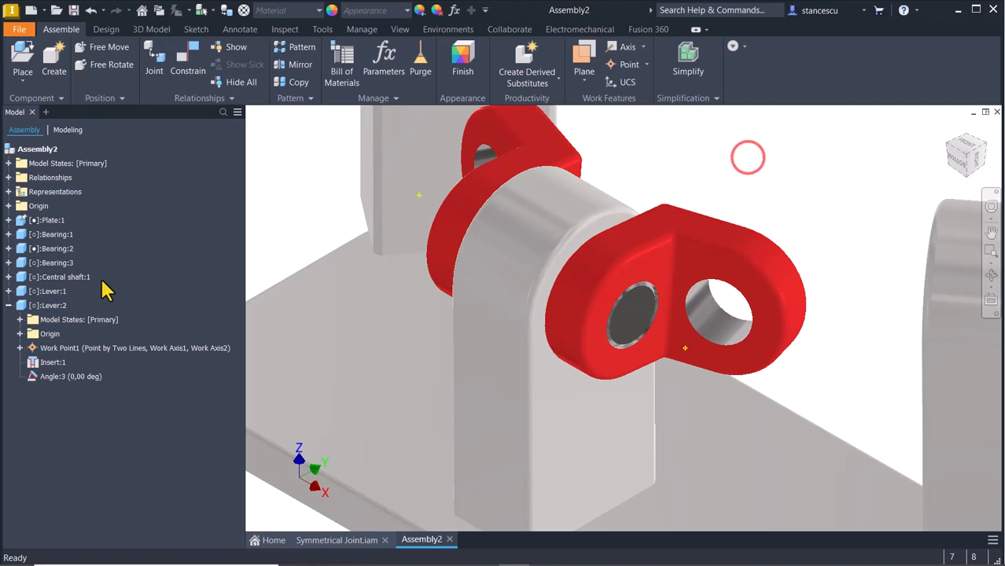
left_click(9, 306)
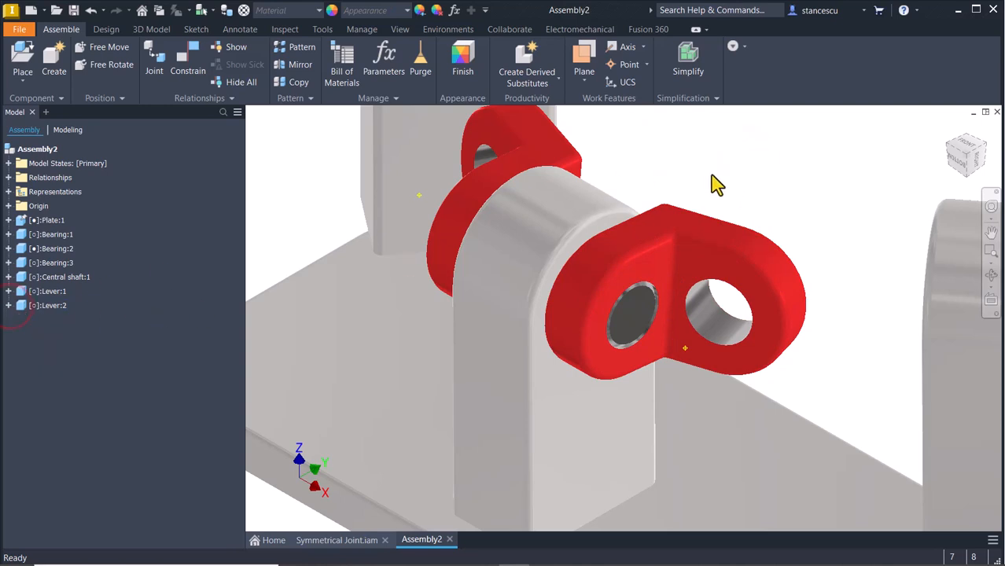
left_click(712, 174)
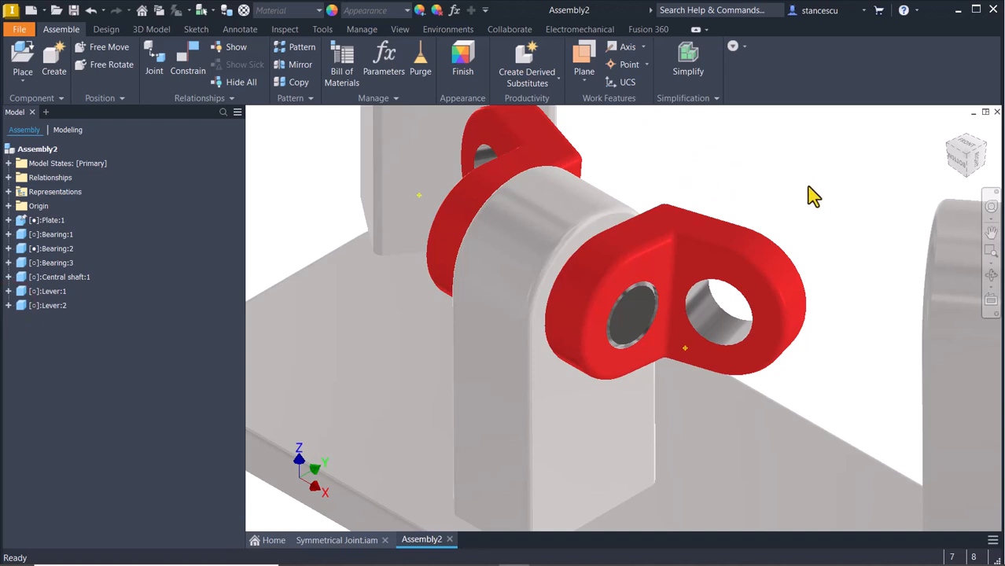
key("F6")
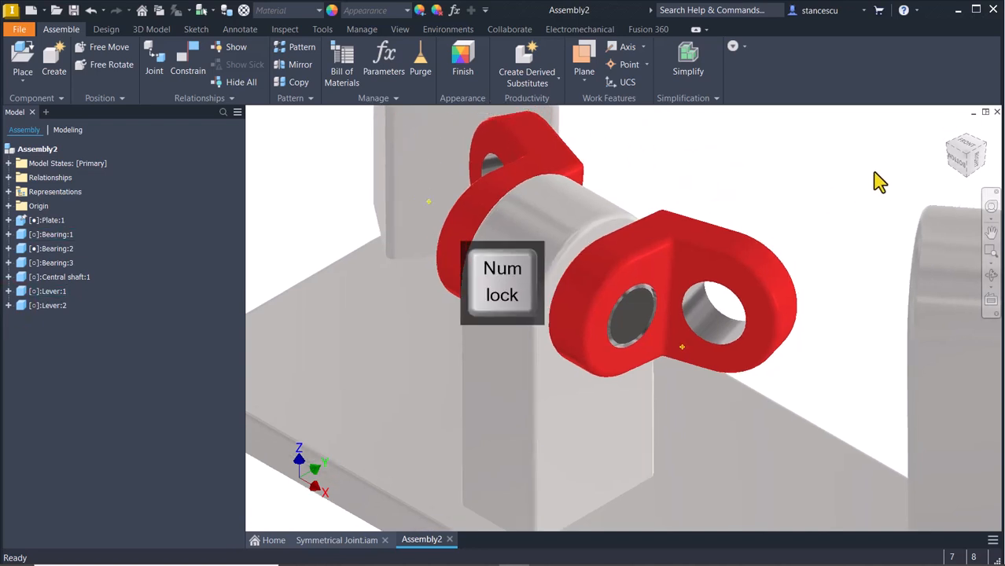
key("F6")
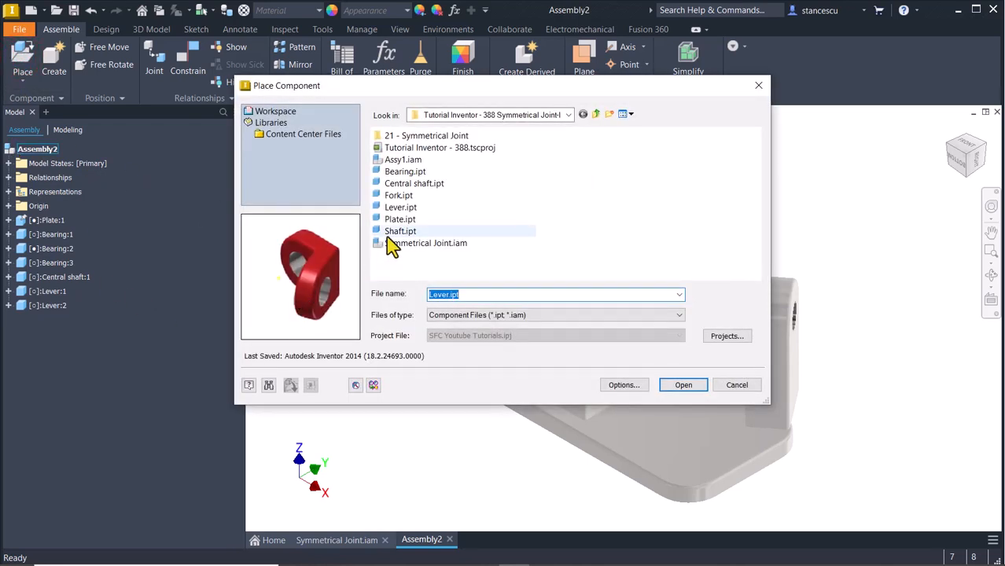
Place two instances of Shaft.ipt in the empty space above the plate.
double_click(401, 232)
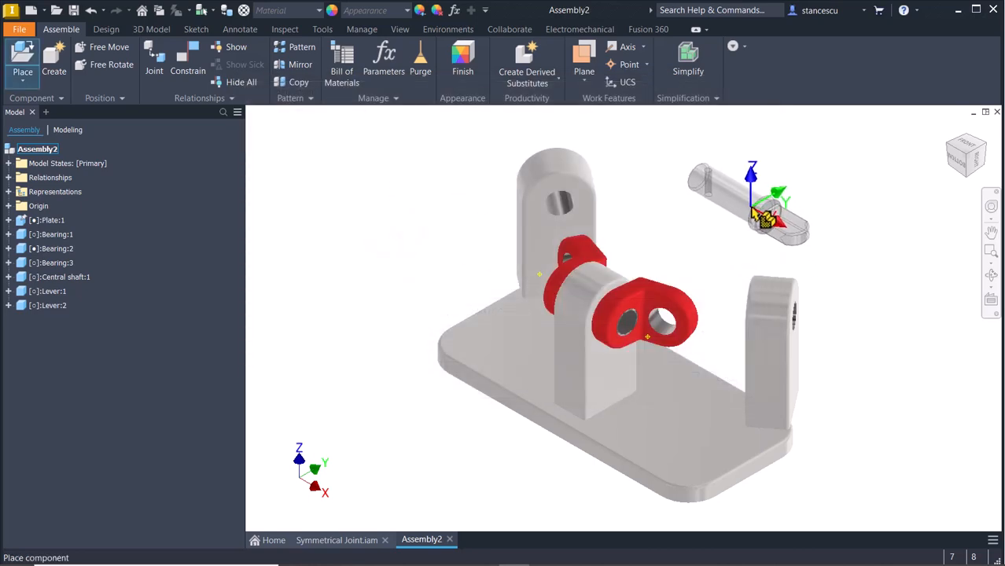
left_click(752, 208)
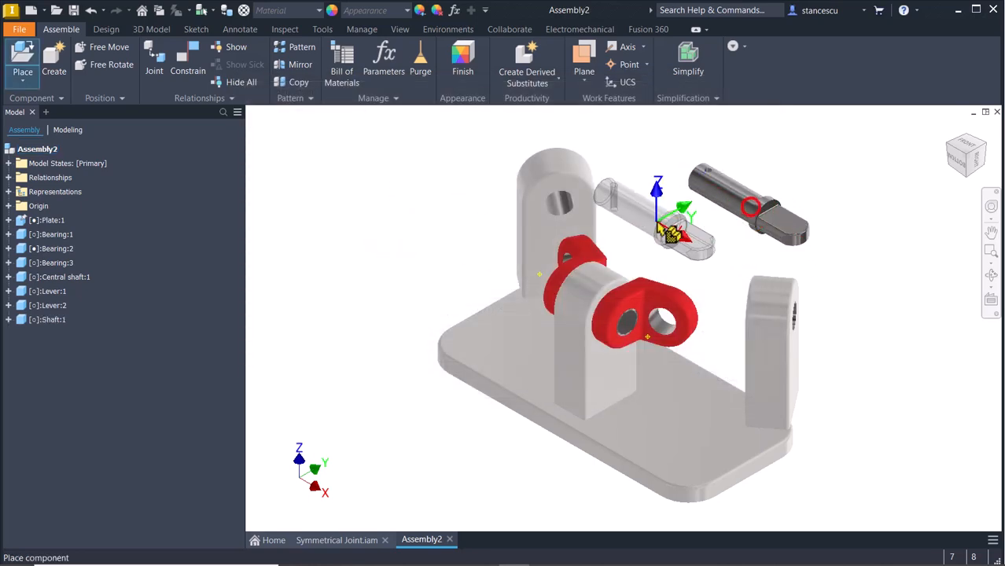
left_click(668, 234)
key("Escape")
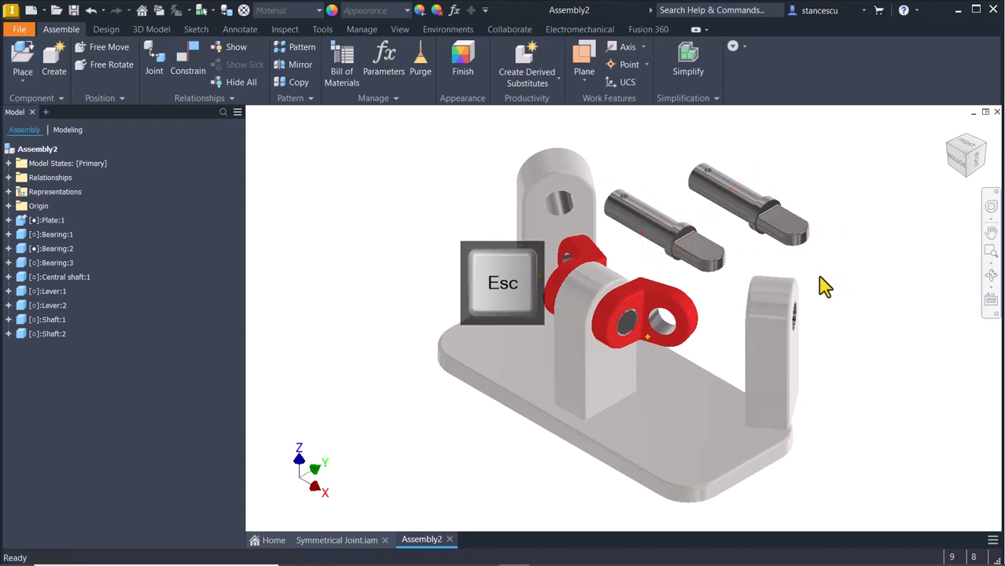
Add an opposed Insert constraint with 0 mm offset between one shaft's collar edge and the inner hole edge of Bearing:3.
left_click(185, 71)
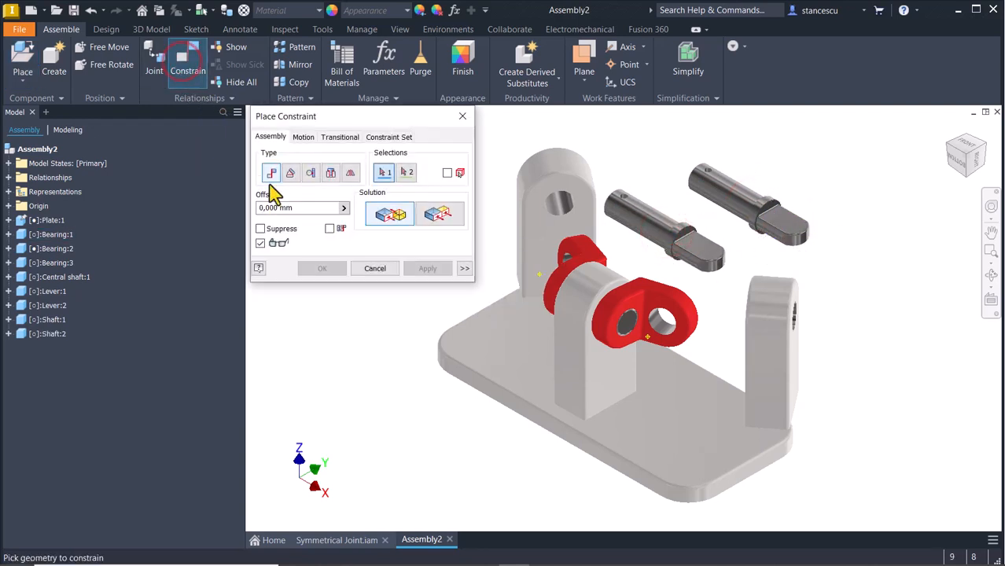
left_click(331, 173)
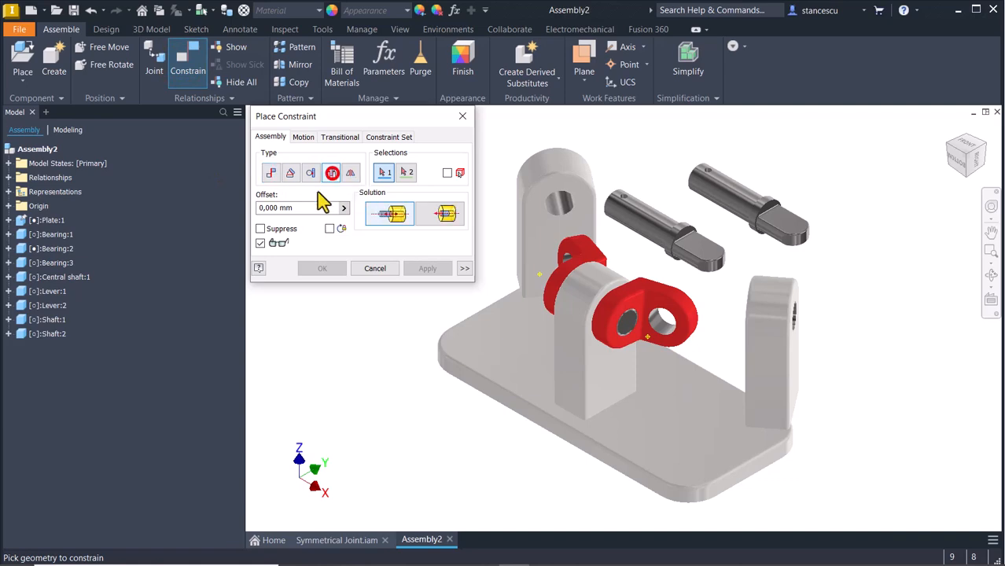
scroll(691, 236, "up", 5)
scroll(701, 240, "up", 5)
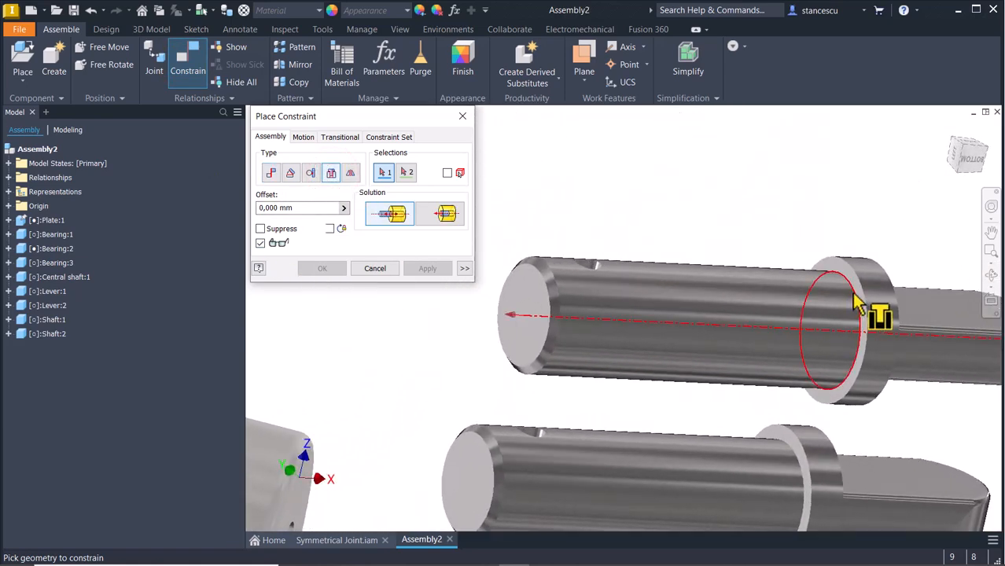
left_click(851, 307)
scroll(836, 310, "down", 5)
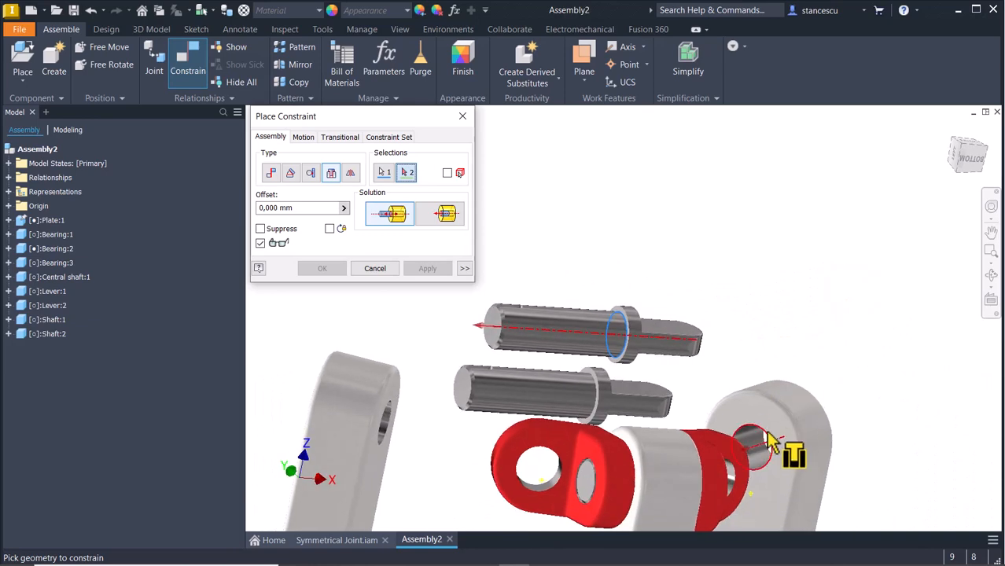
left_click(770, 432)
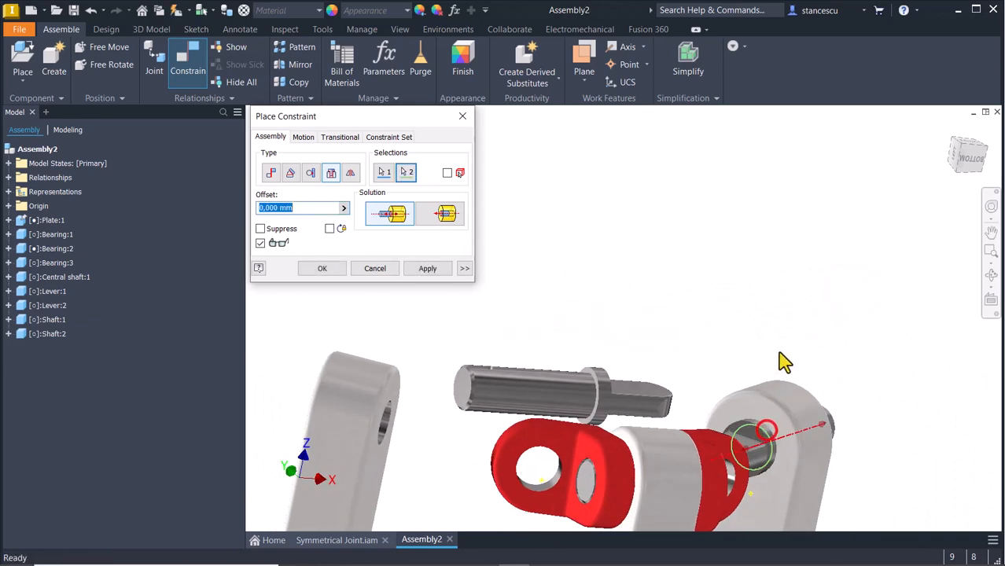
left_click(430, 269)
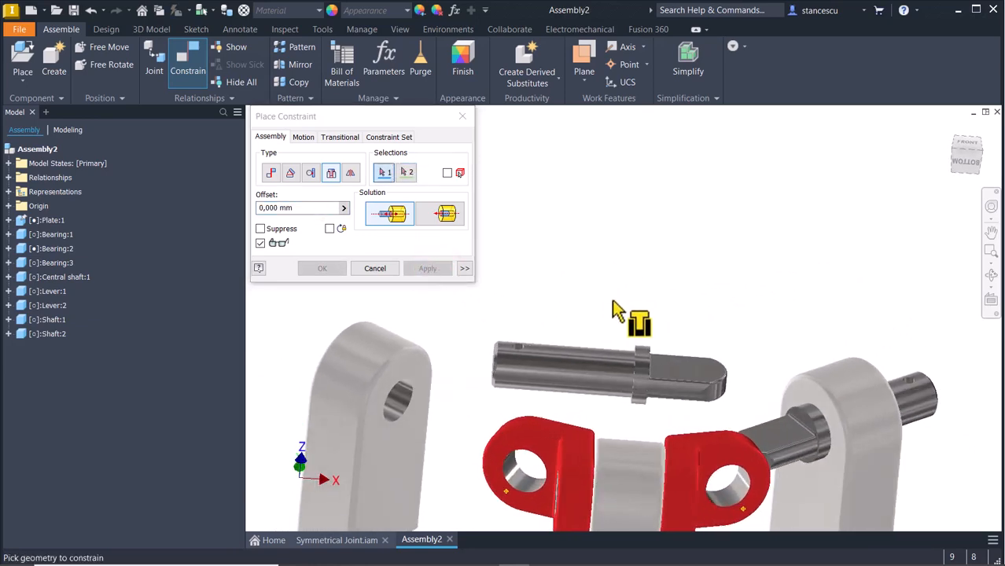
Add an opposed Insert constraint with 0 mm offset between the other shaft's collar edge and Bearing:1's inner hole edge, then finish constraining.
middle_click_drag(617, 311, 565, 405, "shift")
left_click(564, 402)
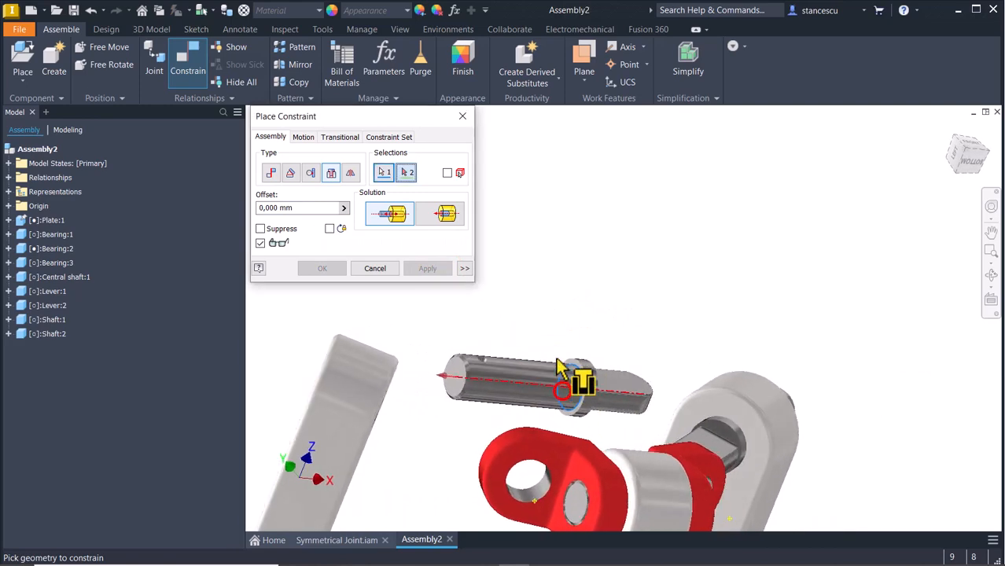
middle_click_drag(560, 371, 488, 431, "shift")
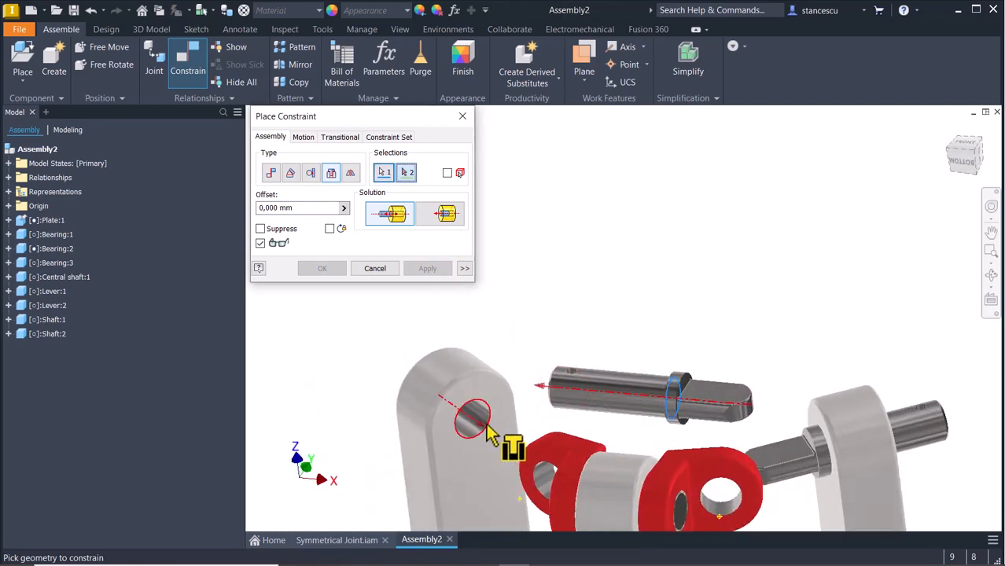
left_click(488, 431)
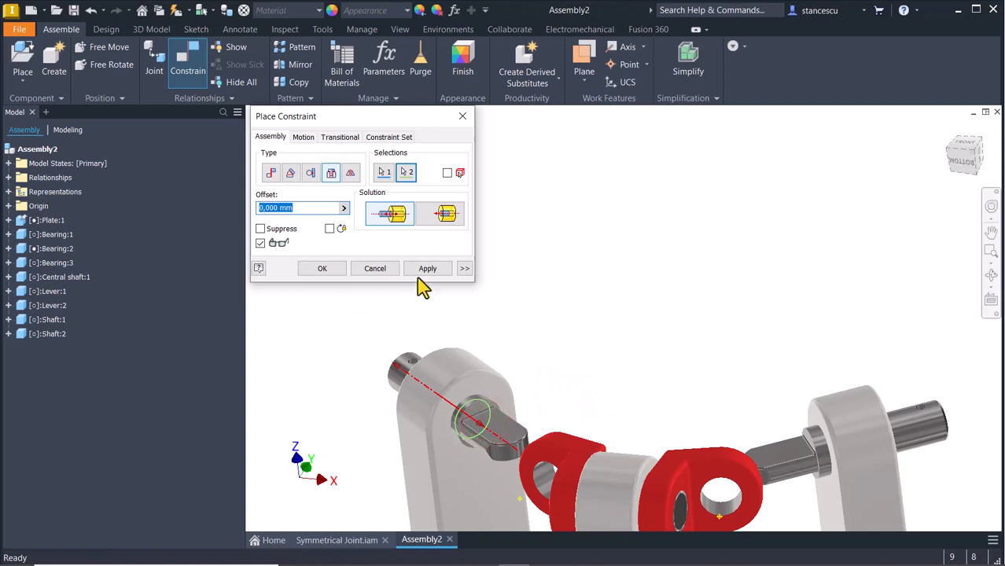
left_click(426, 268)
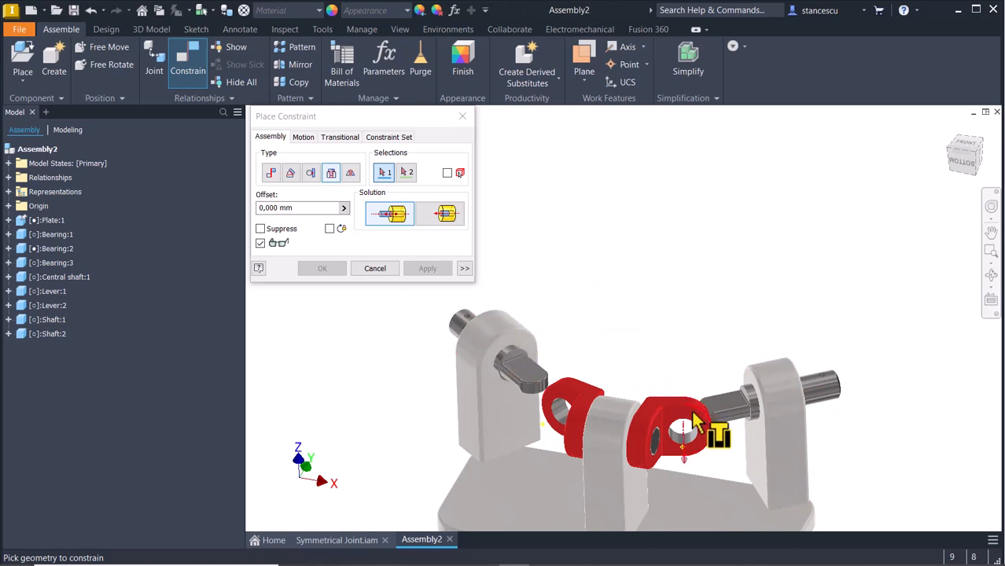
scroll(682, 457, "up", 5)
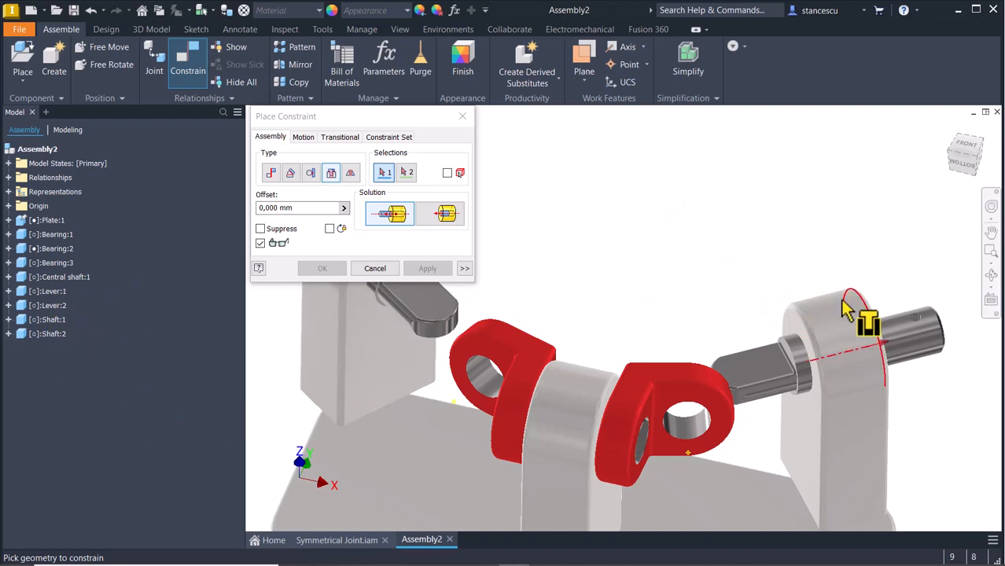
left_click(375, 269)
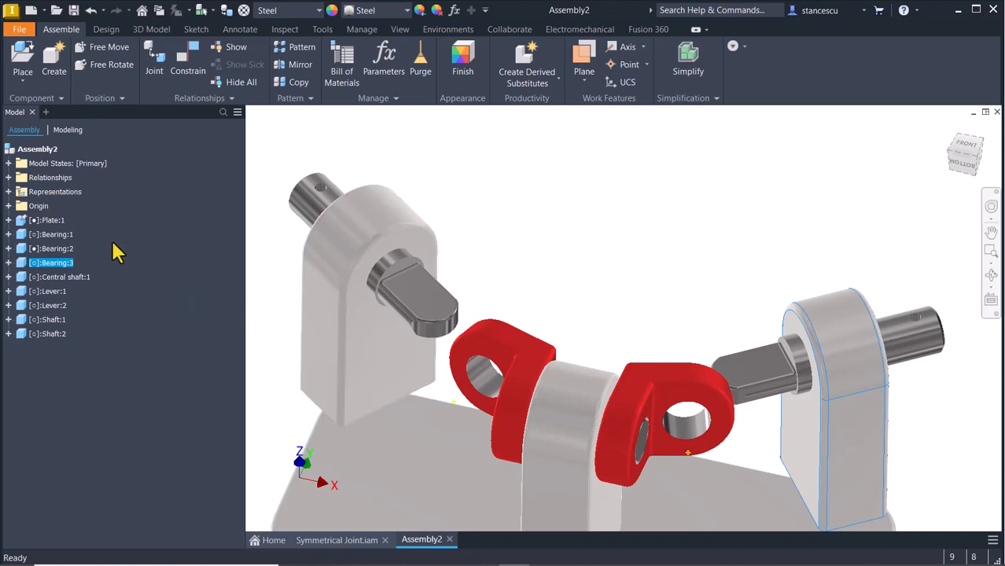
left_click(476, 203)
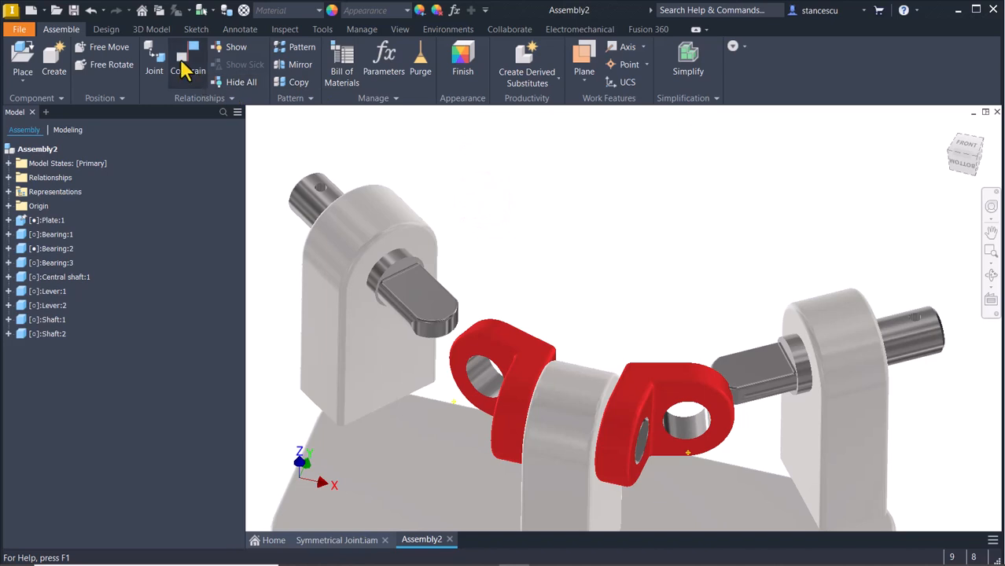
Mate the YZ Plane of Bearing:3 to the work point of Lever:2 with 0 mm offset.
left_click(183, 69)
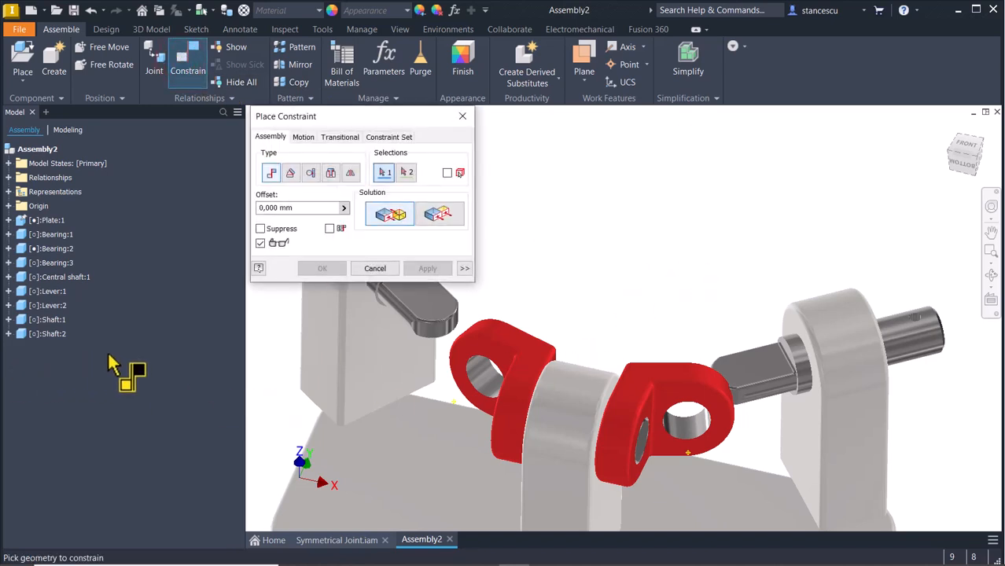
left_click(8, 264)
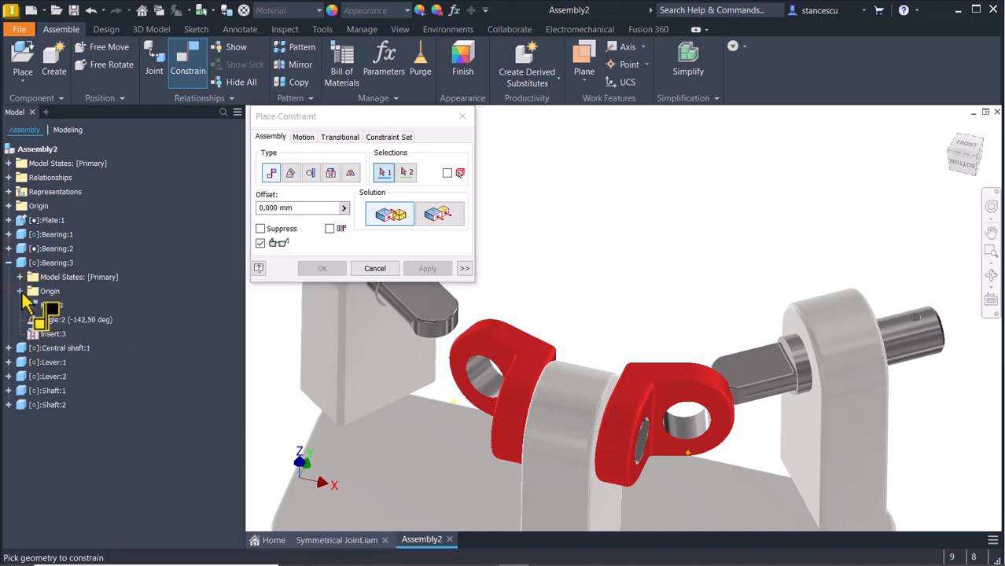
left_click(20, 290)
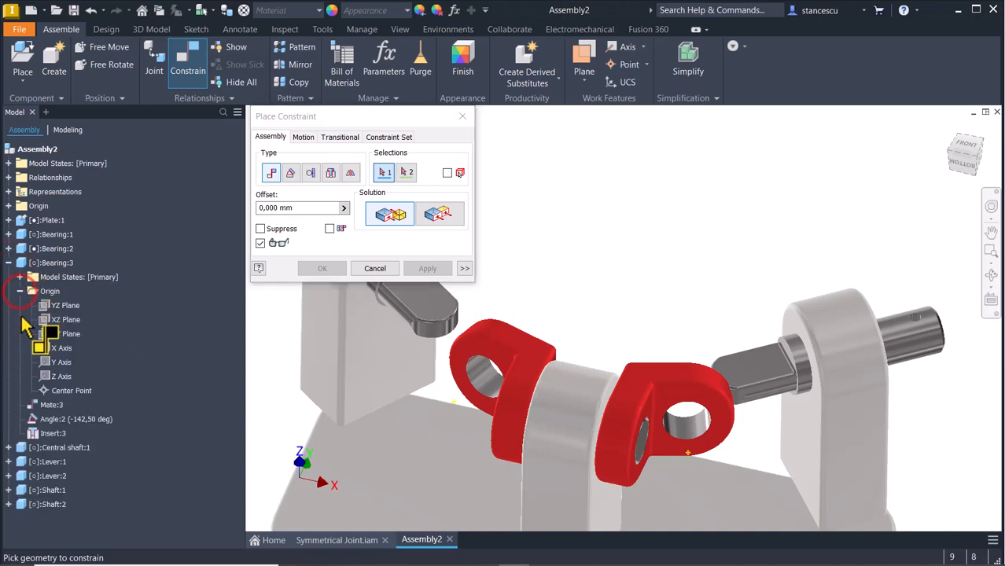
left_click(63, 312)
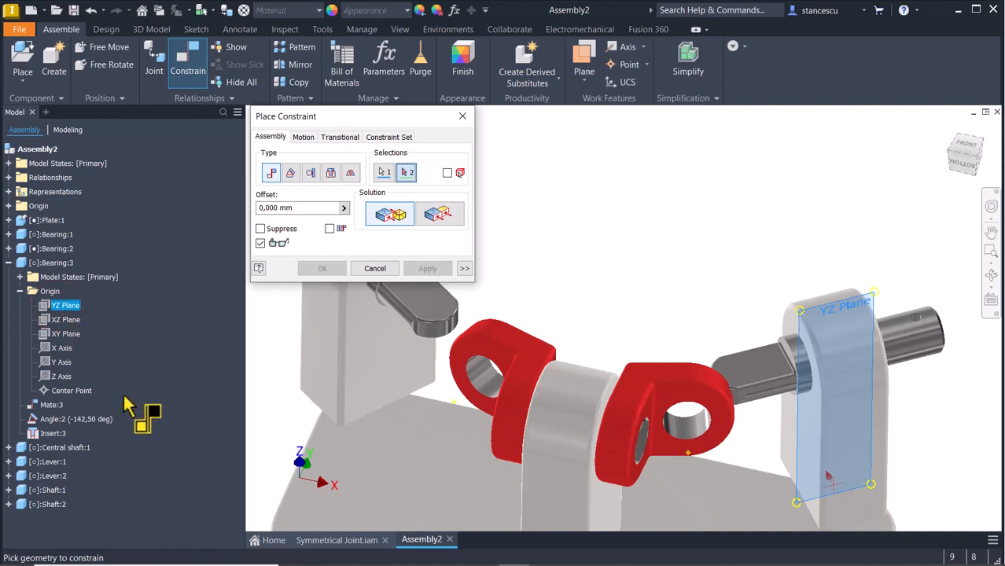
left_click(687, 454)
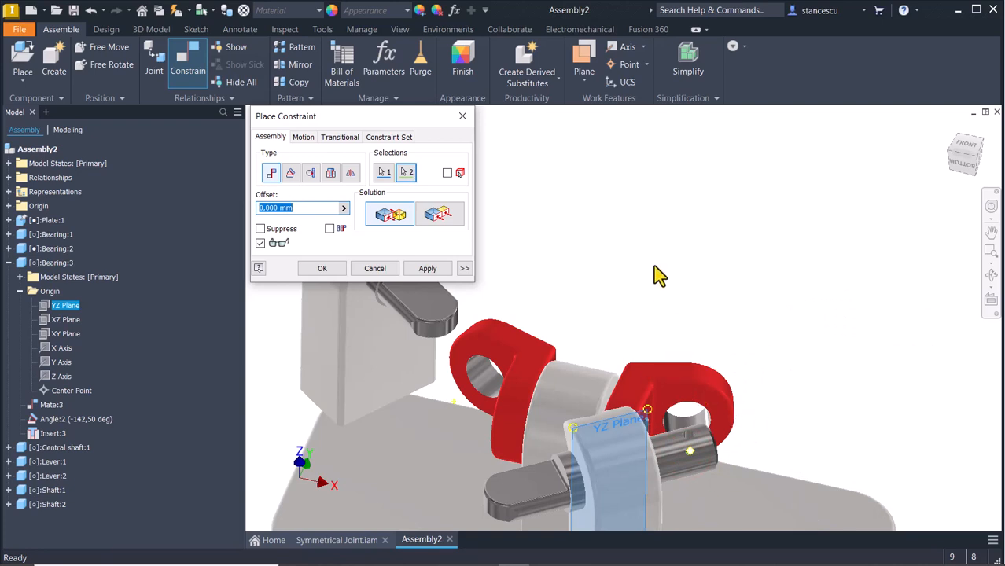
left_click(322, 269)
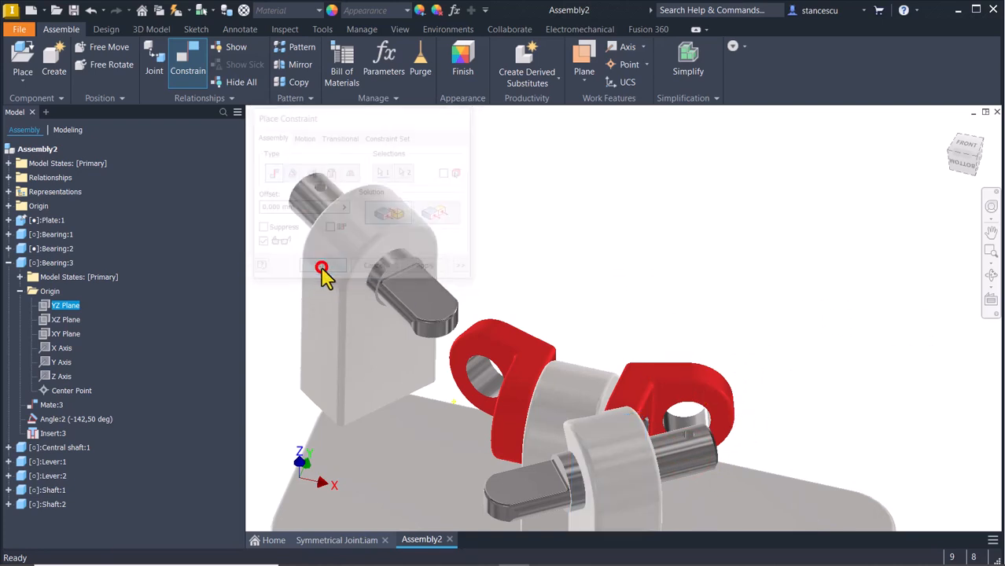
Slide Bearing:3 with its shaft outward from the middle bearing and rotate the linked levers slightly around the central shaft.
left_click_drag(621, 497, 858, 469)
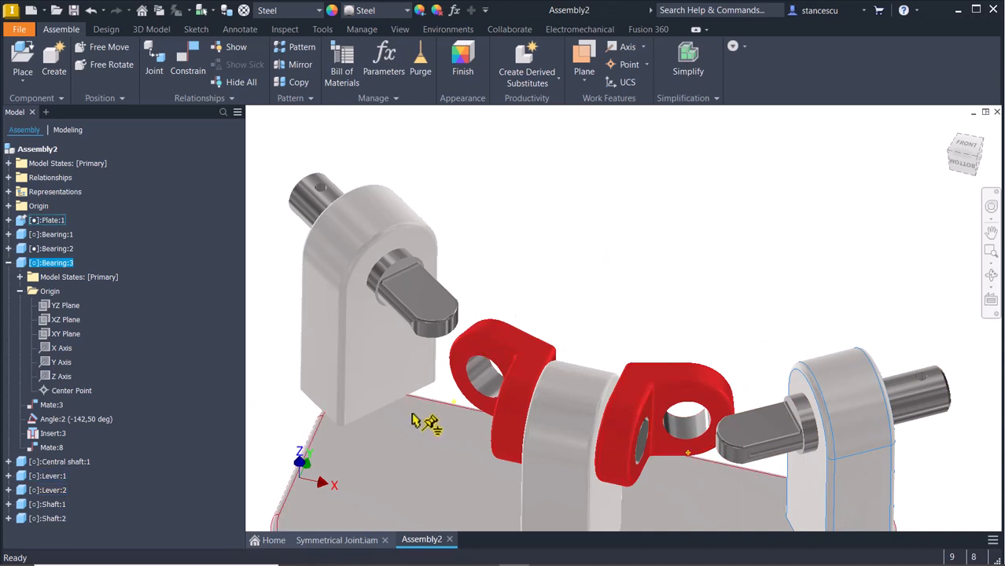
left_click_drag(659, 386, 666, 419)
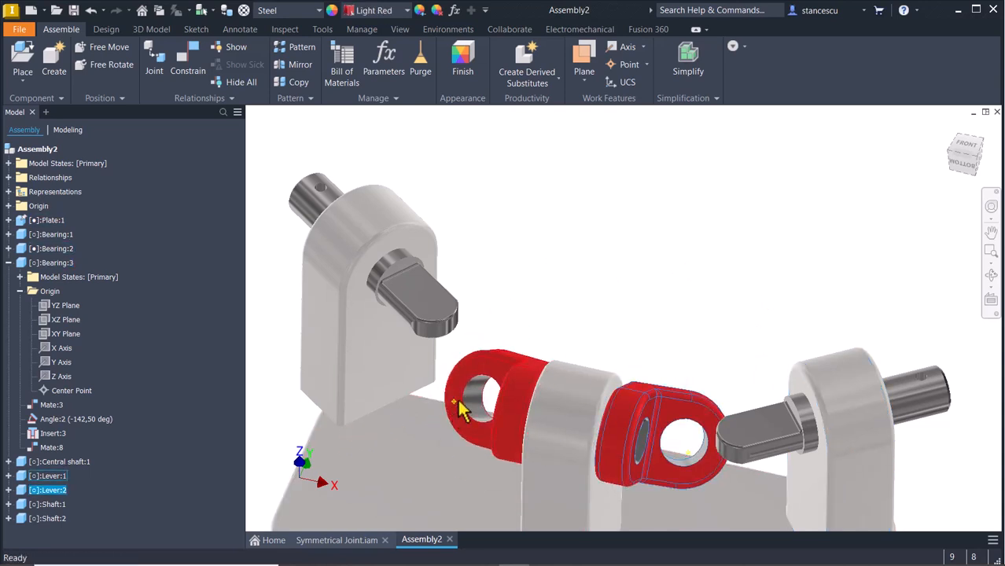
left_click(632, 256)
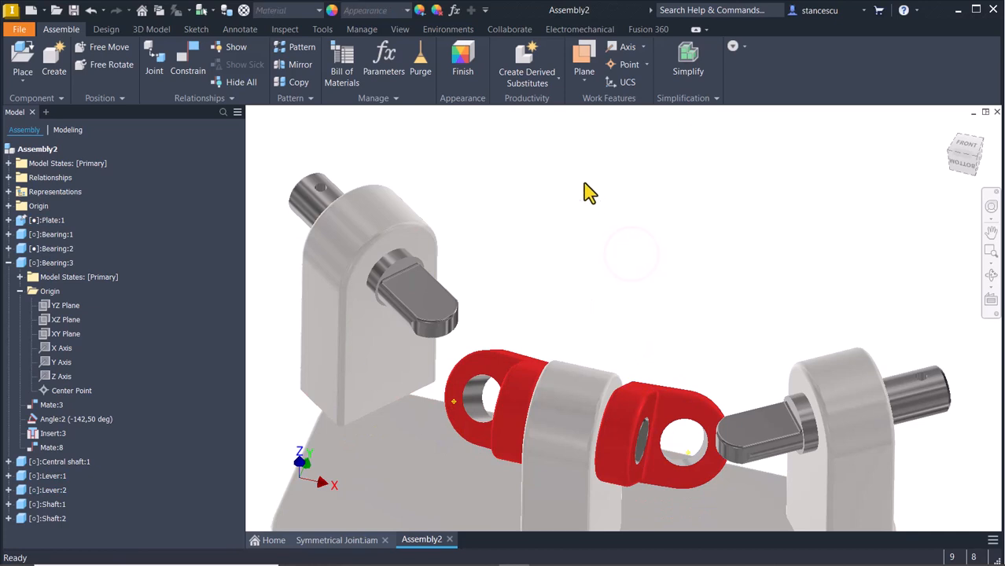
Mate the YZ Plane of Bearing:1 to the work point of Lever:1 with 0 mm offset.
left_click(369, 210)
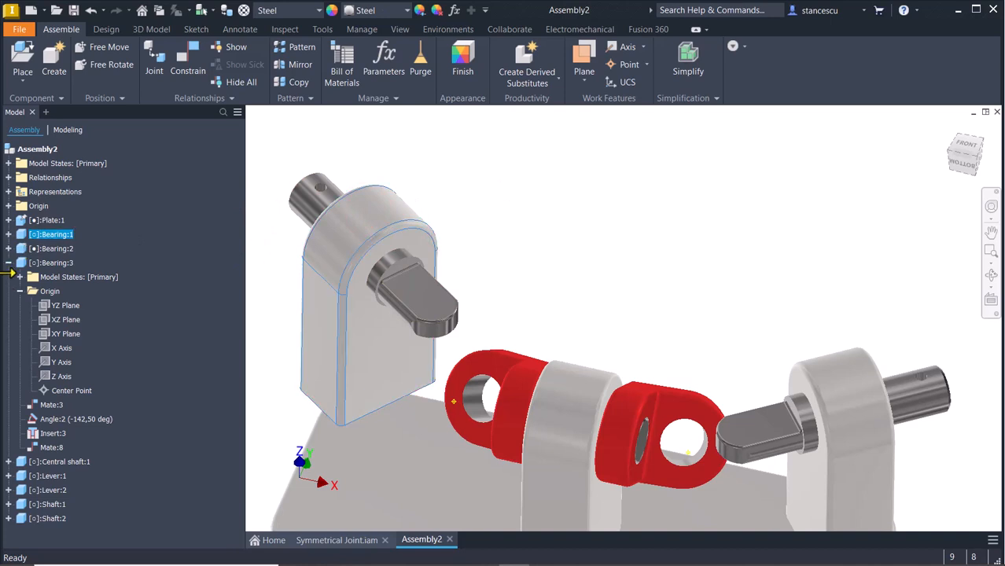
left_click(8, 263)
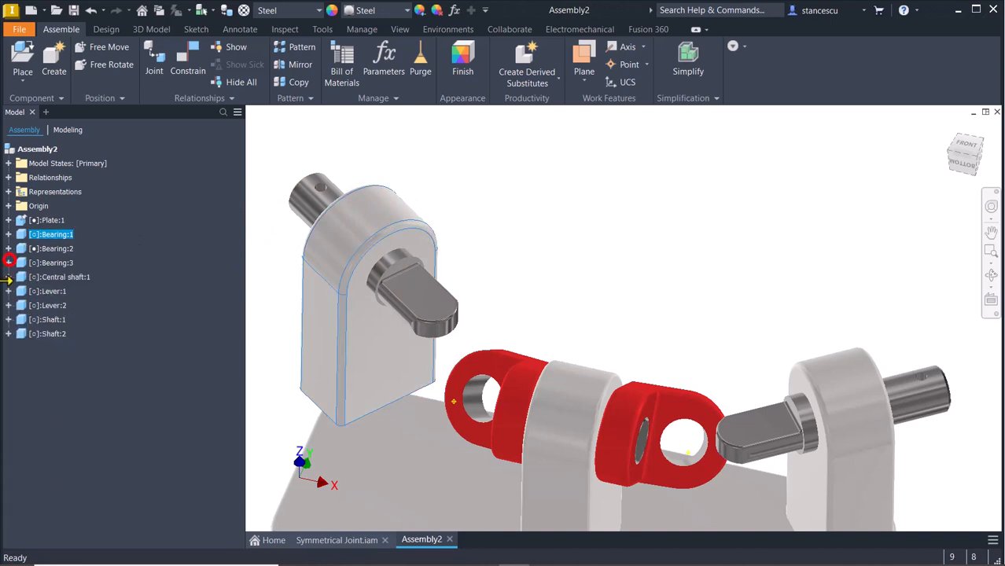
left_click(186, 66)
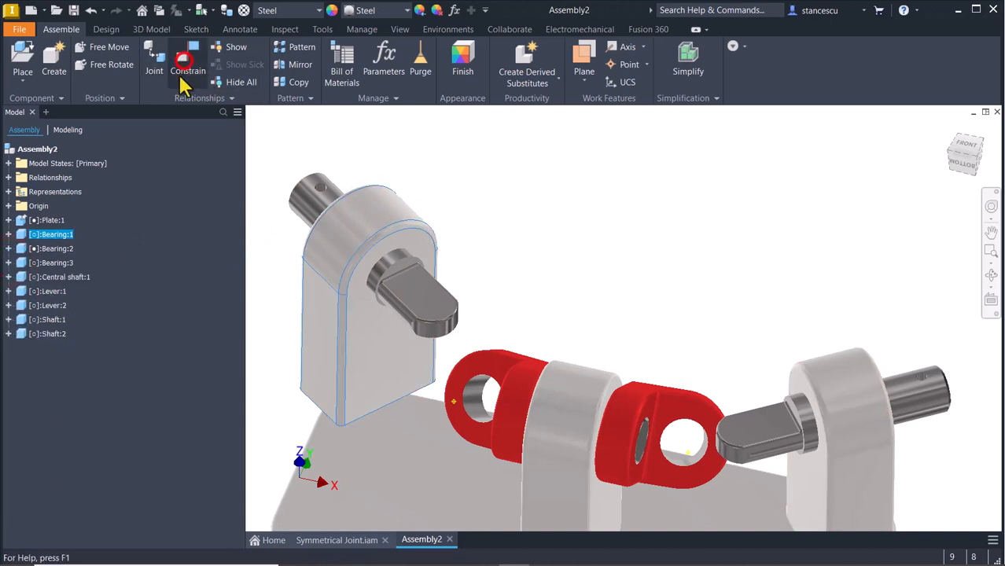
left_click(9, 234)
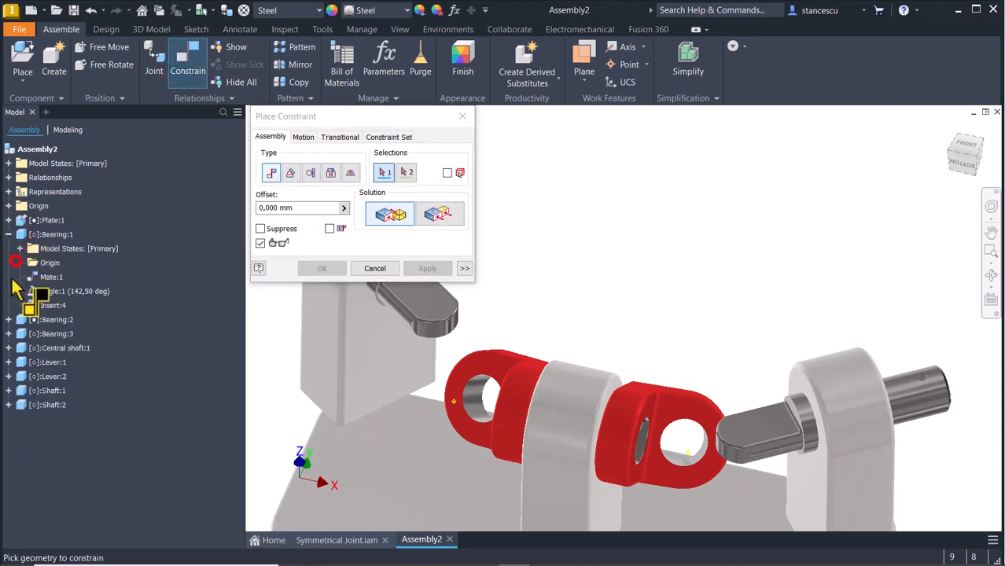
left_click(20, 263)
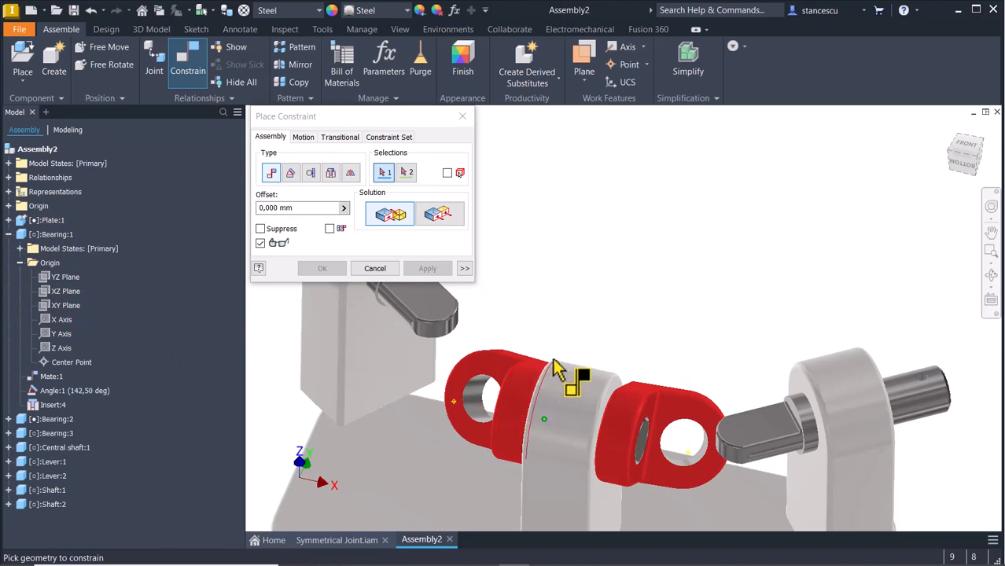
middle_click_drag(568, 375, 913, 319)
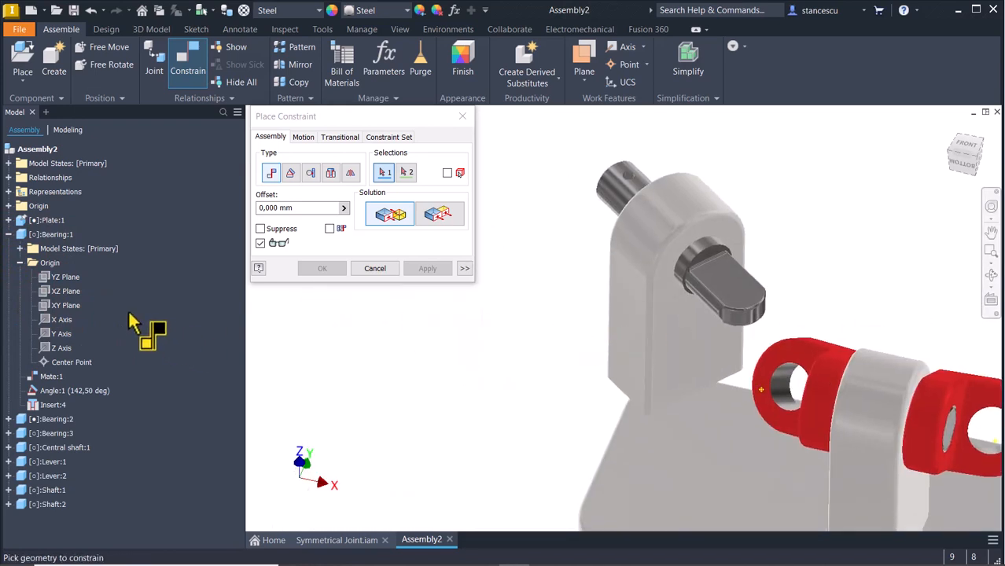
left_click(59, 279)
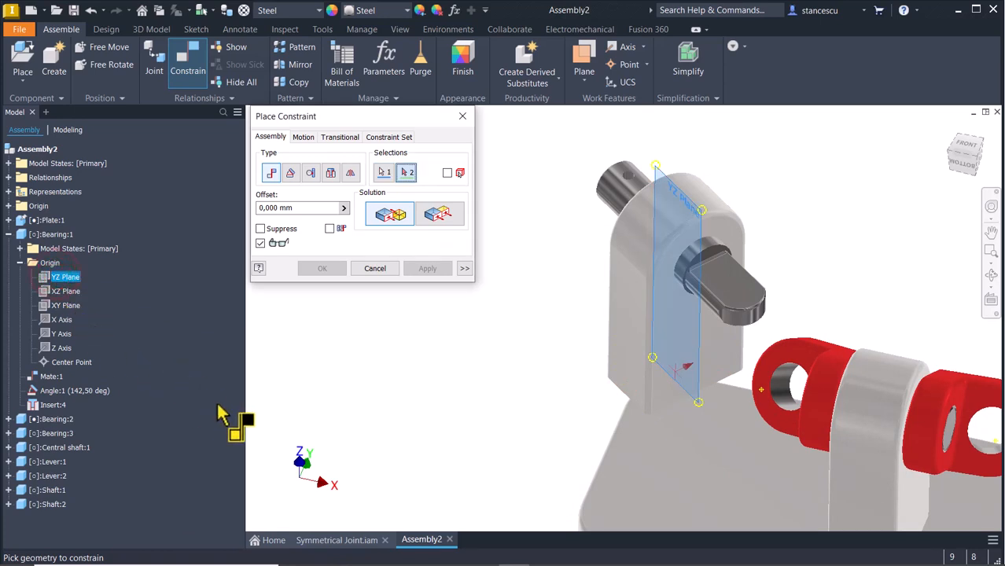
scroll(774, 408, "up", 2)
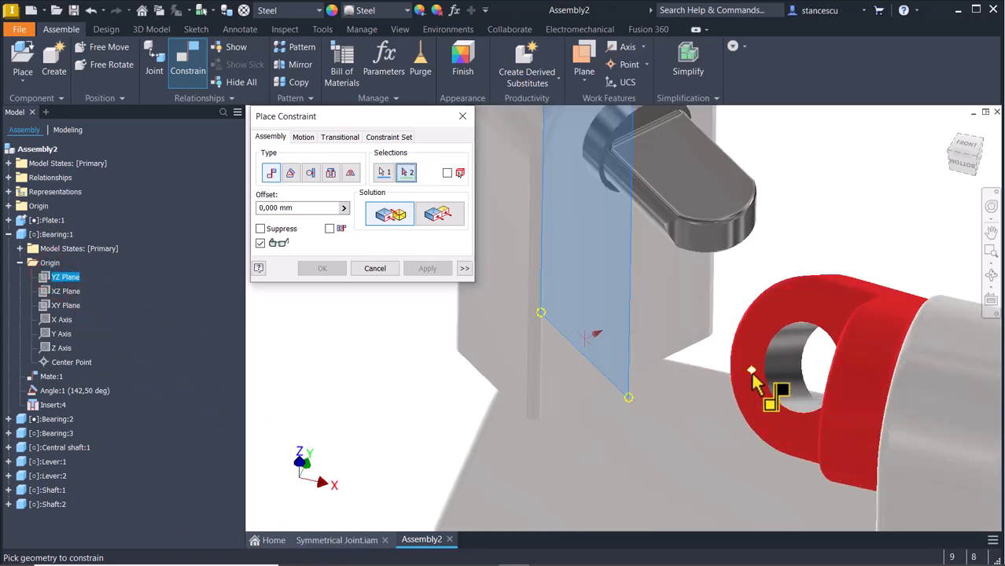
left_click(752, 374)
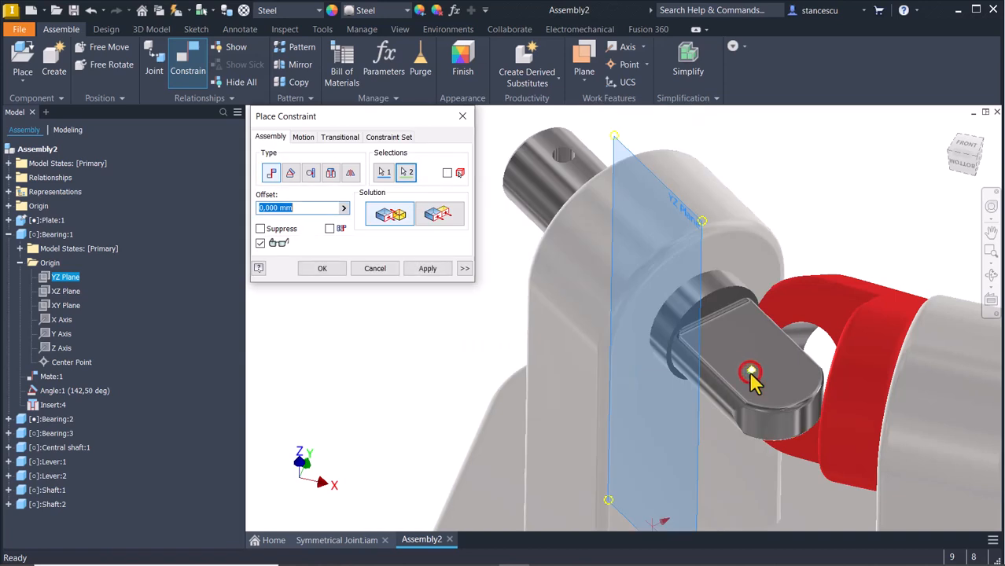
left_click(322, 268)
scroll(410, 330, "down", 2)
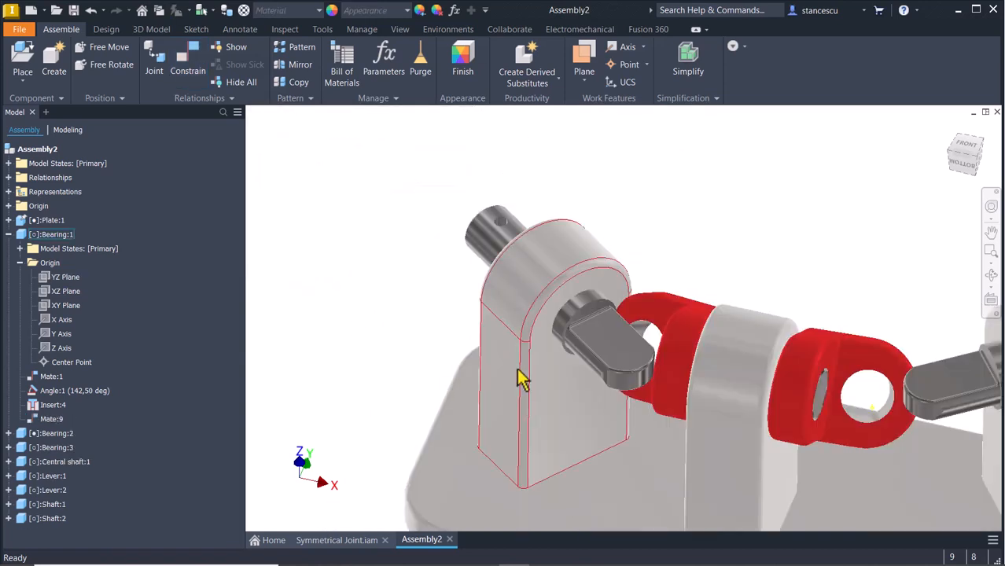
Slide Bearing:1 with its shaft outward from Lever:1 and collapse its entry in the model tree.
left_click_drag(519, 380, 468, 314)
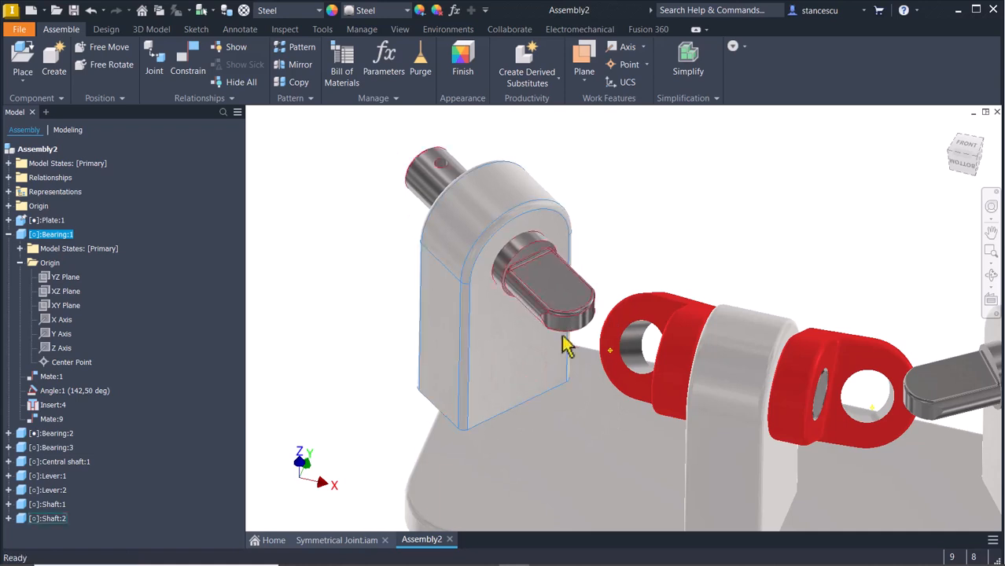
scroll(682, 452, "down", 2)
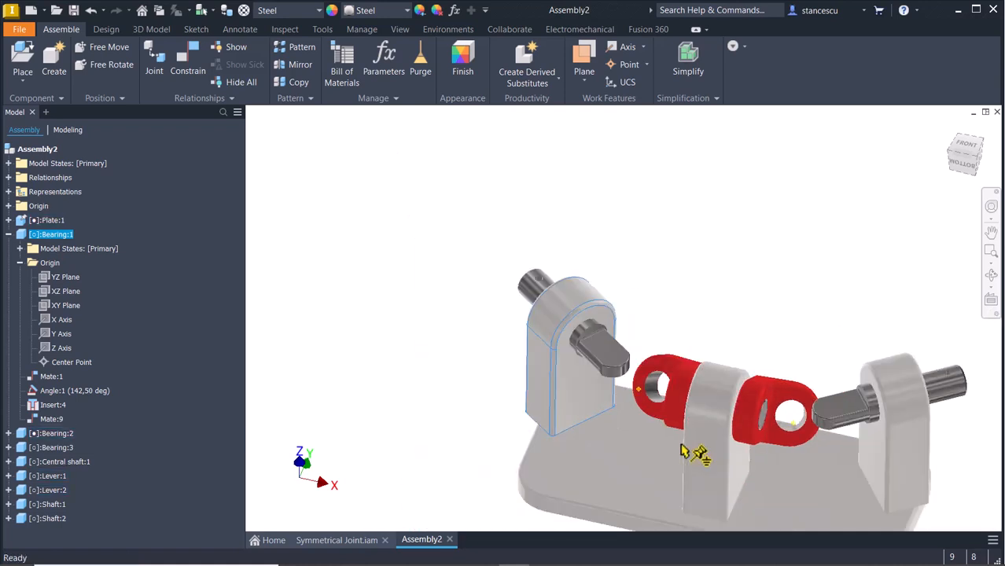
middle_click_drag(682, 452, 577, 429)
left_click(713, 287)
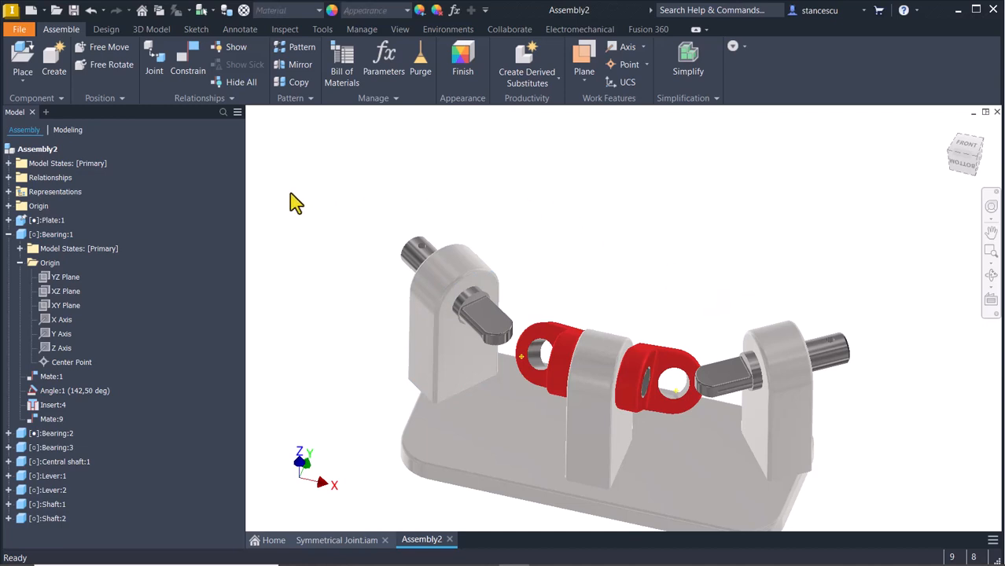
key("F6")
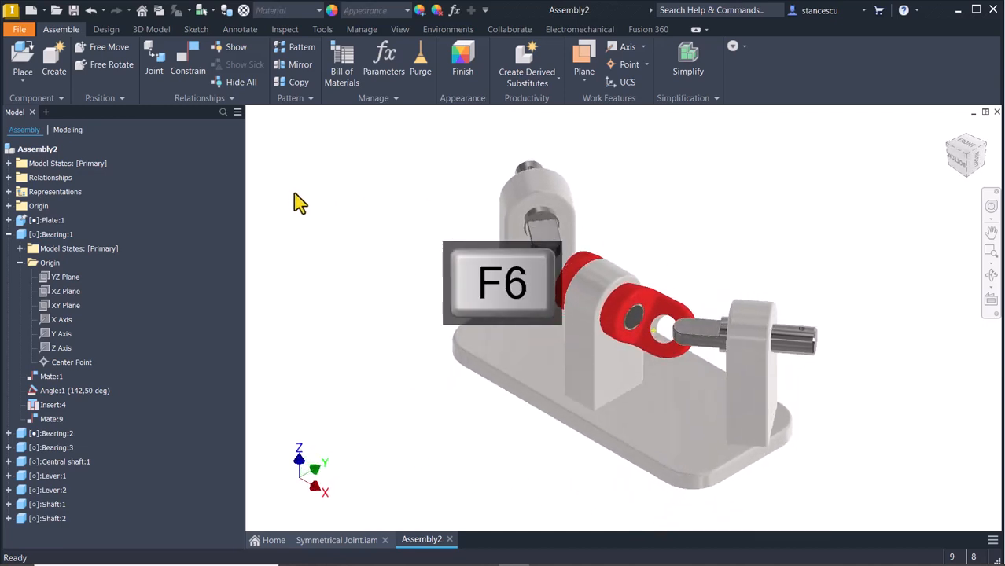
left_click(9, 234)
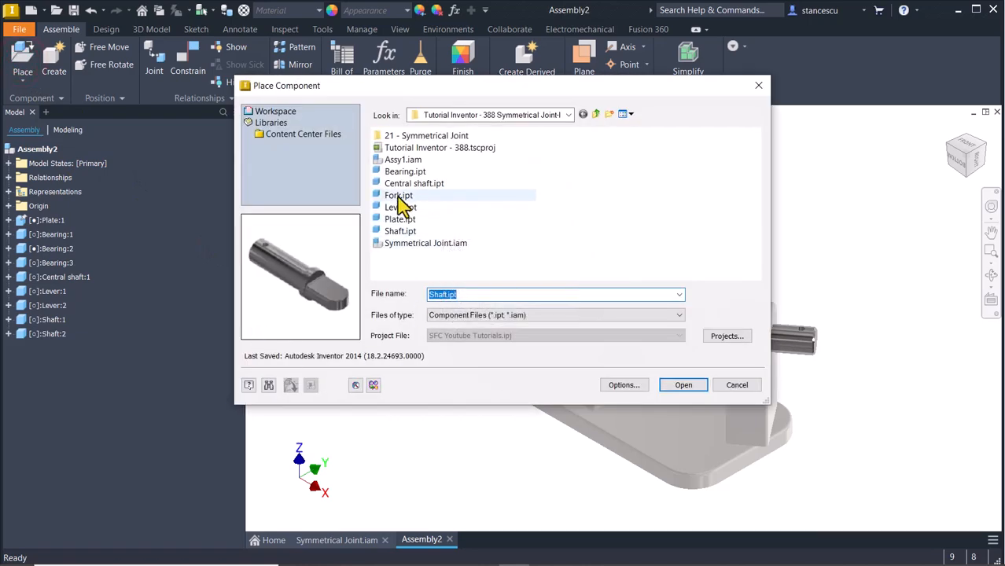
Place two instances of Fork.ipt above the levers in the assembly.
double_click(399, 197)
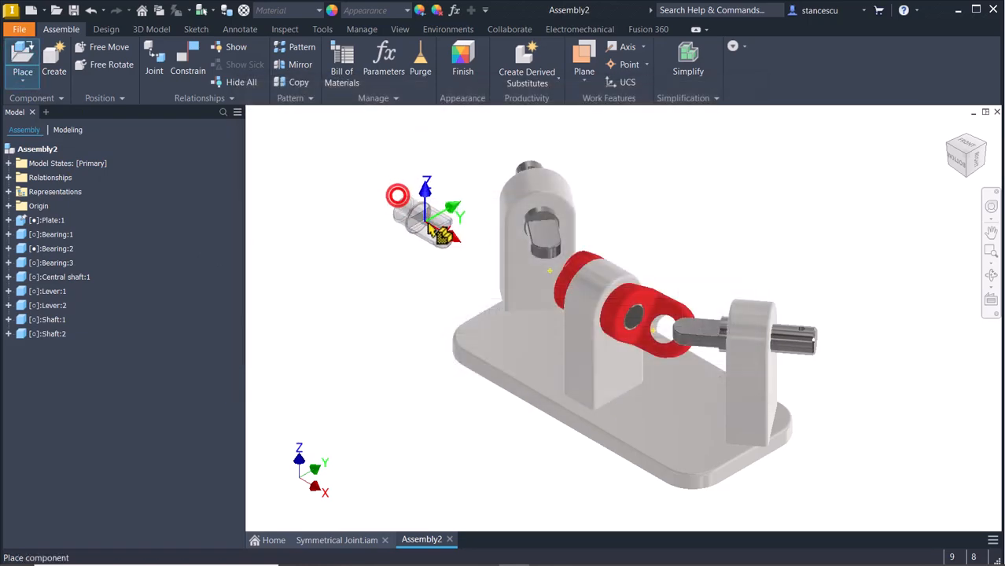
left_click(614, 193)
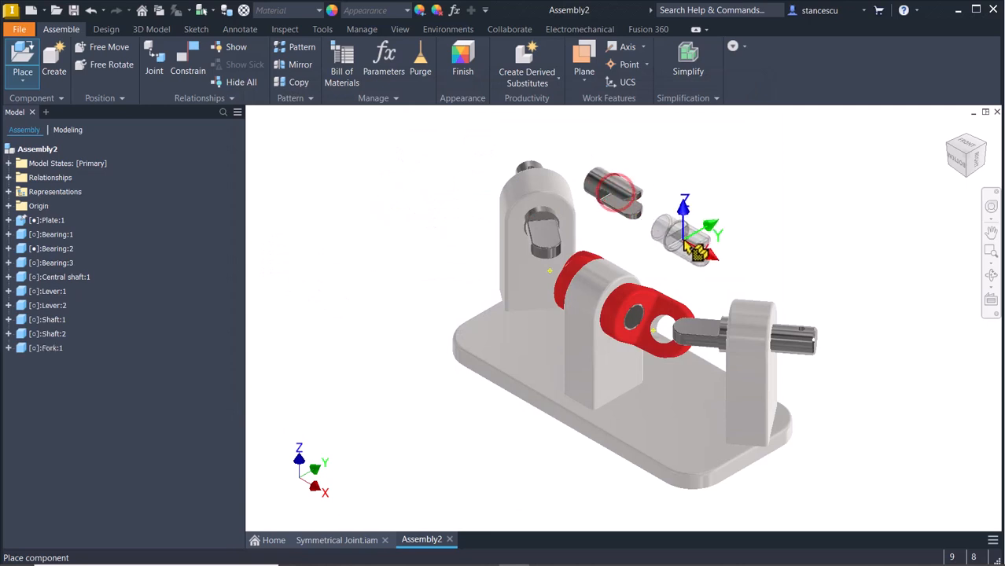
left_click(681, 240)
key("Escape")
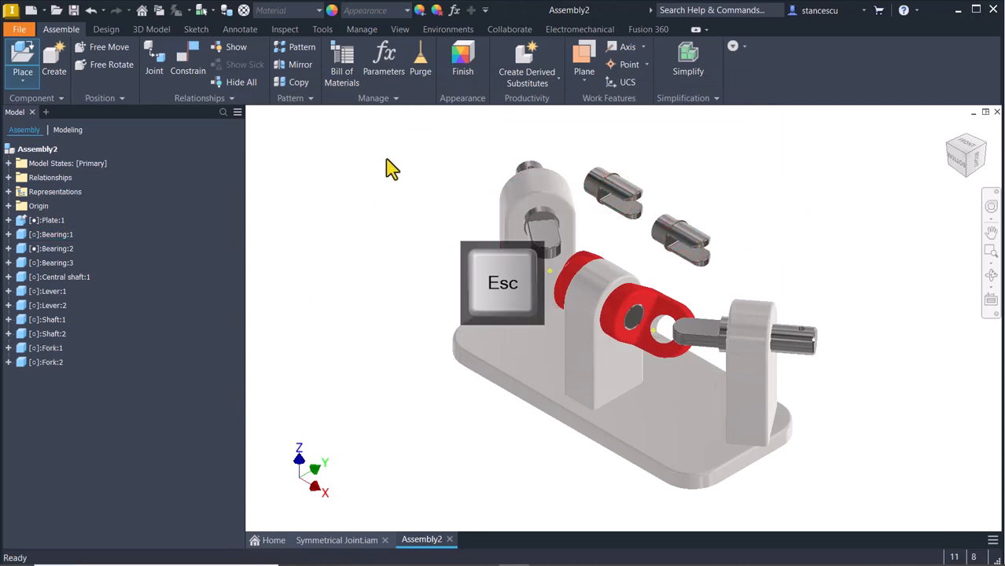
Add an opposed Insert constraint with 0 mm offset between Fork:2's collar edge and the hole edge of Lever:2.
left_click(187, 63)
scroll(534, 338, "down", 2)
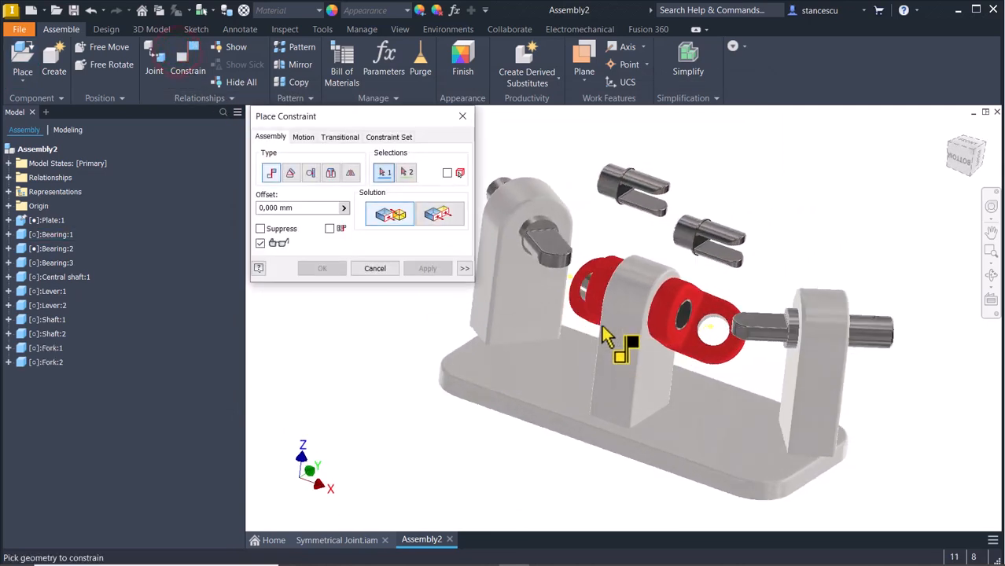
scroll(606, 337, "down", 3)
left_click(331, 173)
scroll(684, 369, "down", 2)
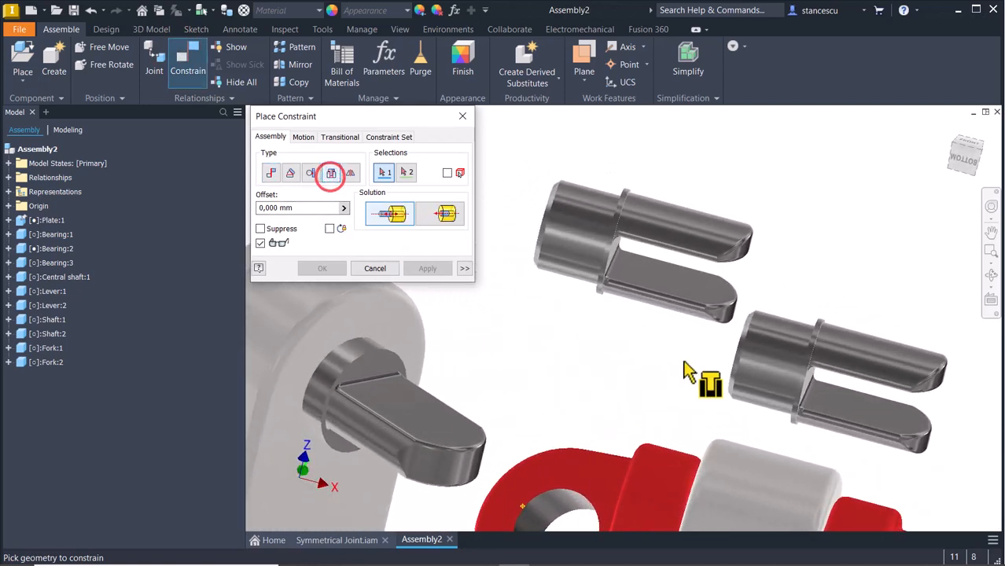
scroll(682, 370, "down", 3)
left_click(840, 457)
scroll(819, 507, "up", 6)
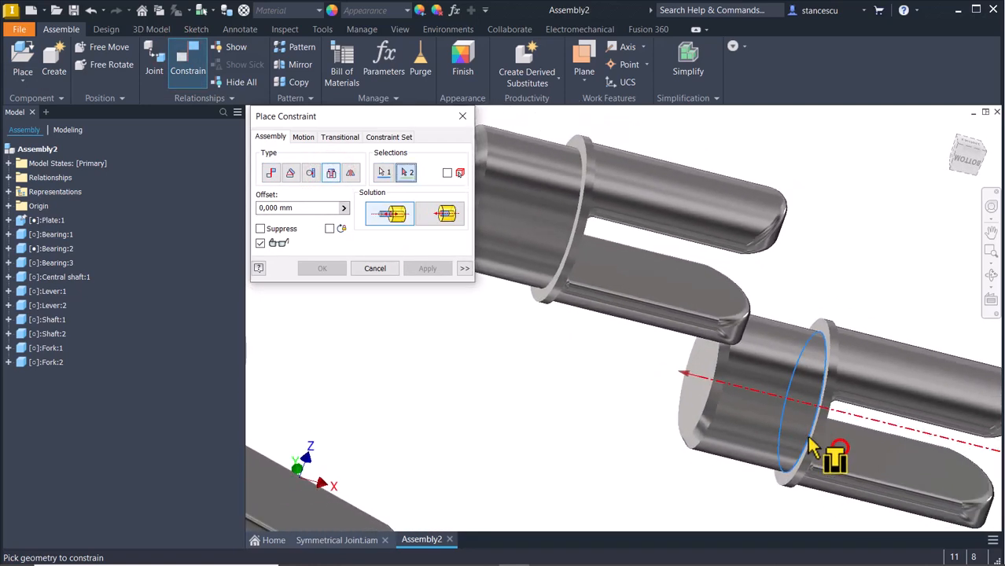
middle_click_drag(761, 481, 755, 474, "shift")
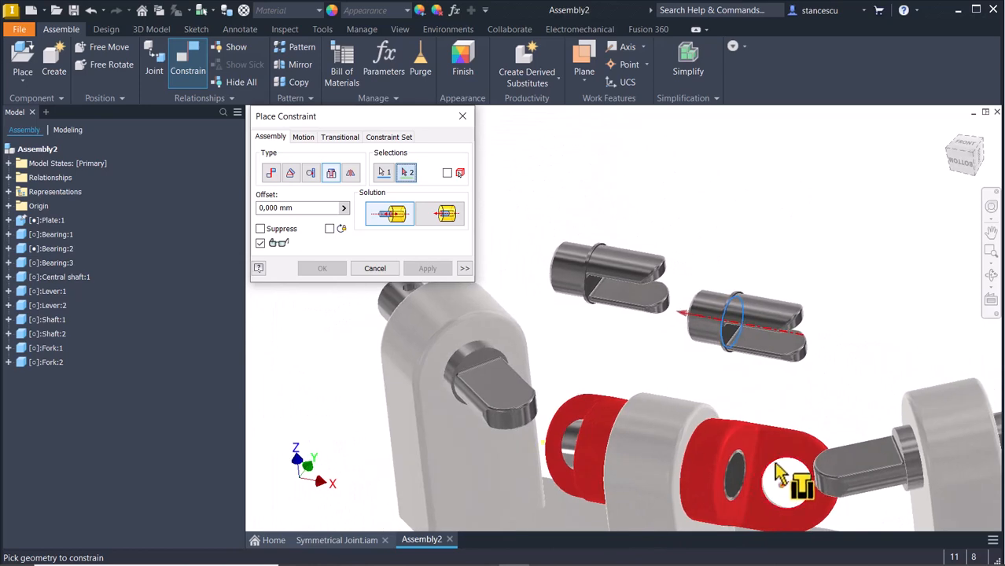
left_click(780, 470)
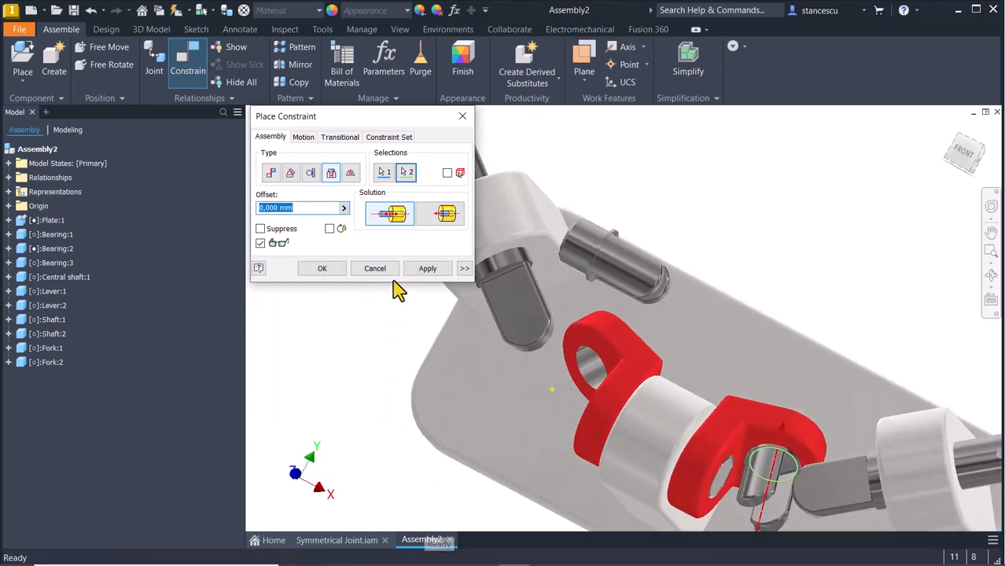
left_click(425, 268)
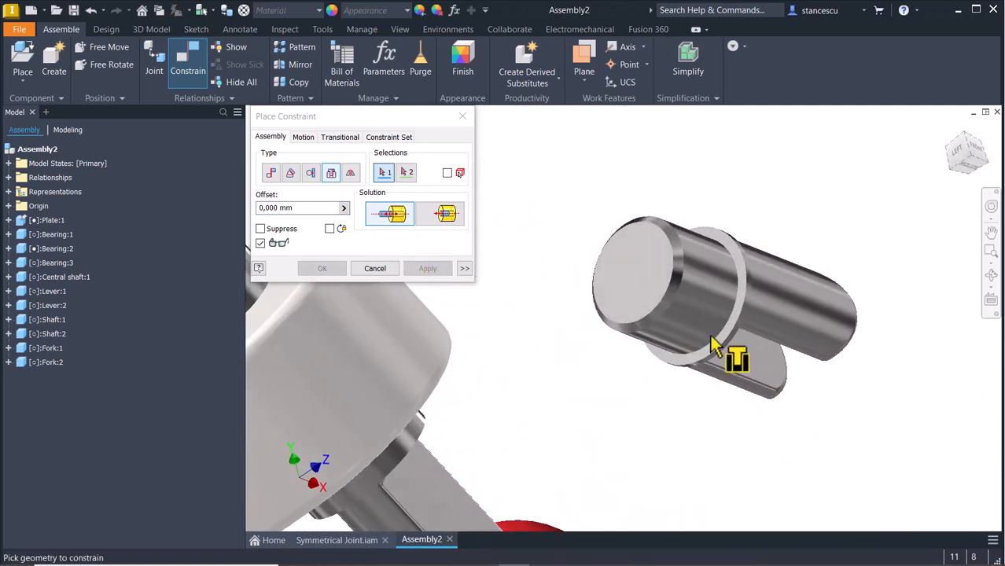
Insert Fork:1 into Lever:1 by matching its collar edge to the lever's hole edge, opposed with 0 mm offset.
left_click(722, 349)
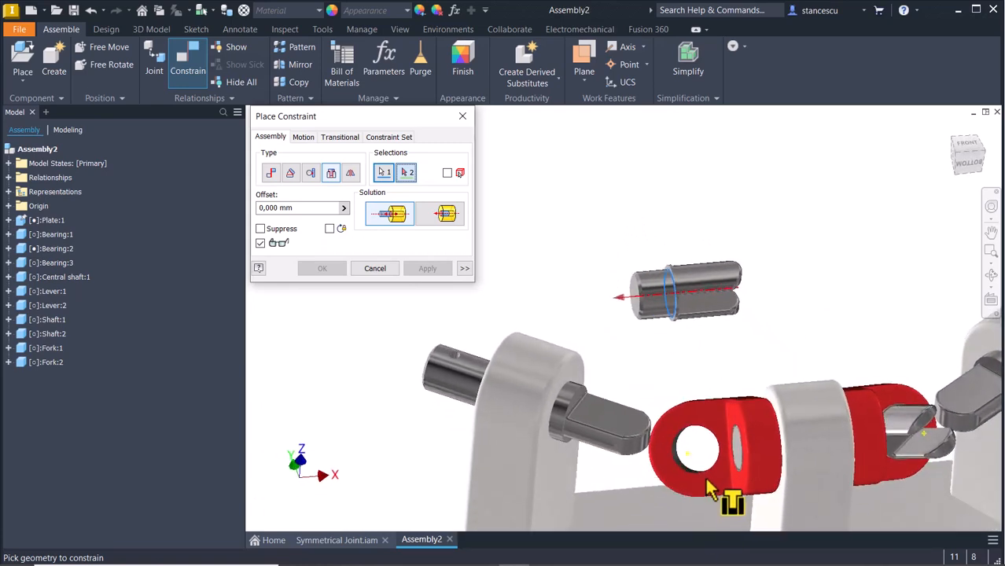
left_click(709, 465)
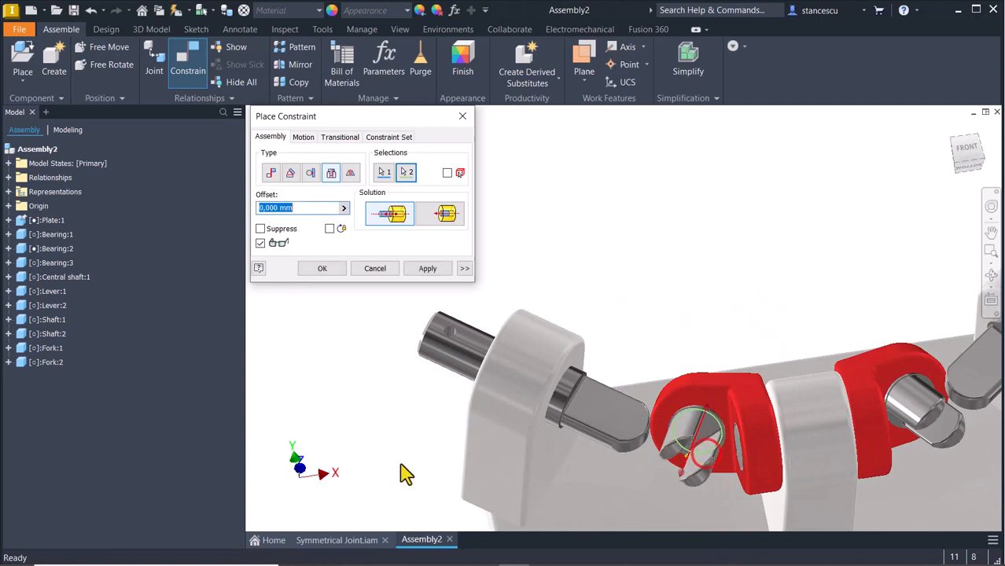
left_click(421, 270)
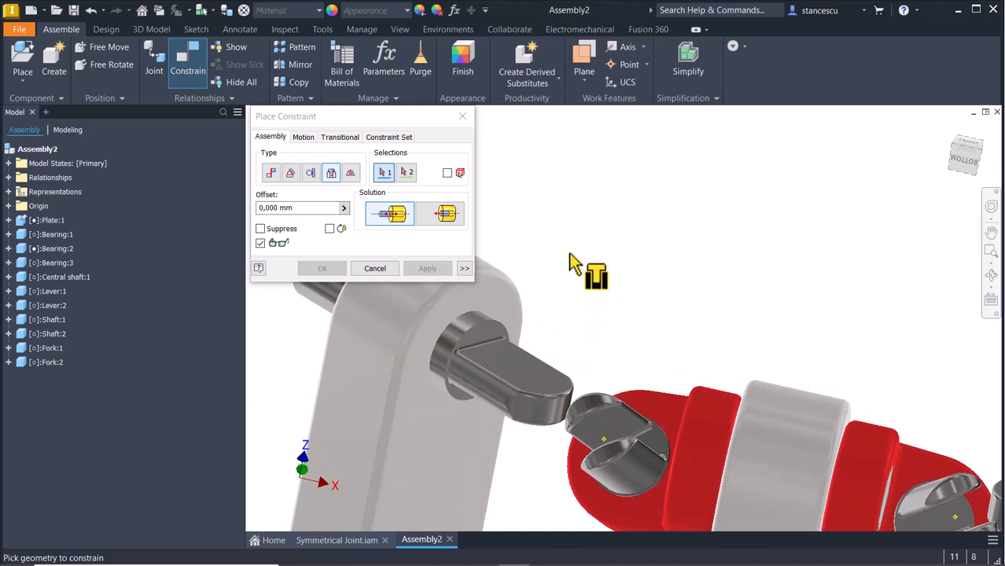
Add a directed angle constraint of 0 deg between the flat face of Shaft:2 and the inner flat face of Fork:1.
left_click(288, 173)
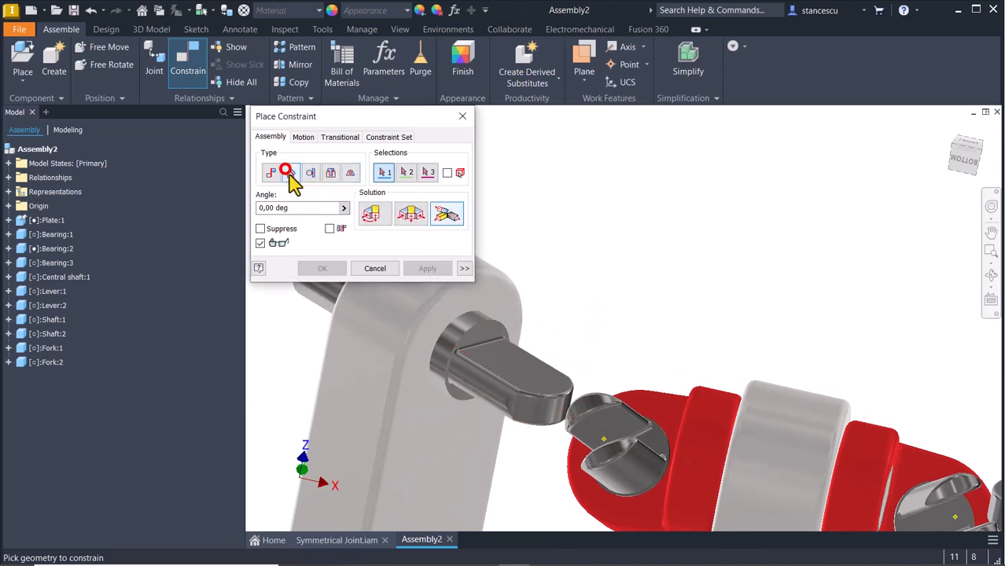
left_click(372, 214)
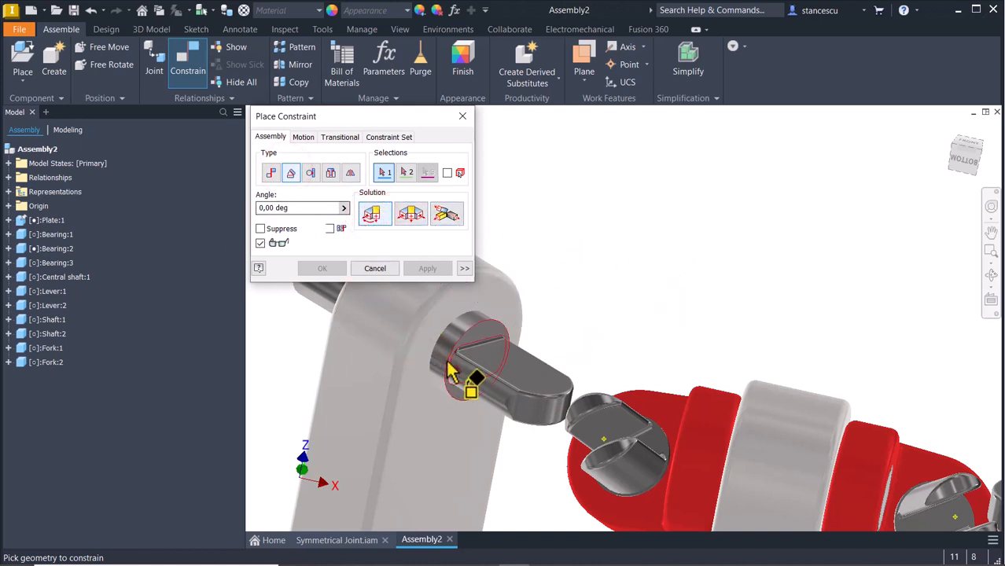
left_click(519, 382)
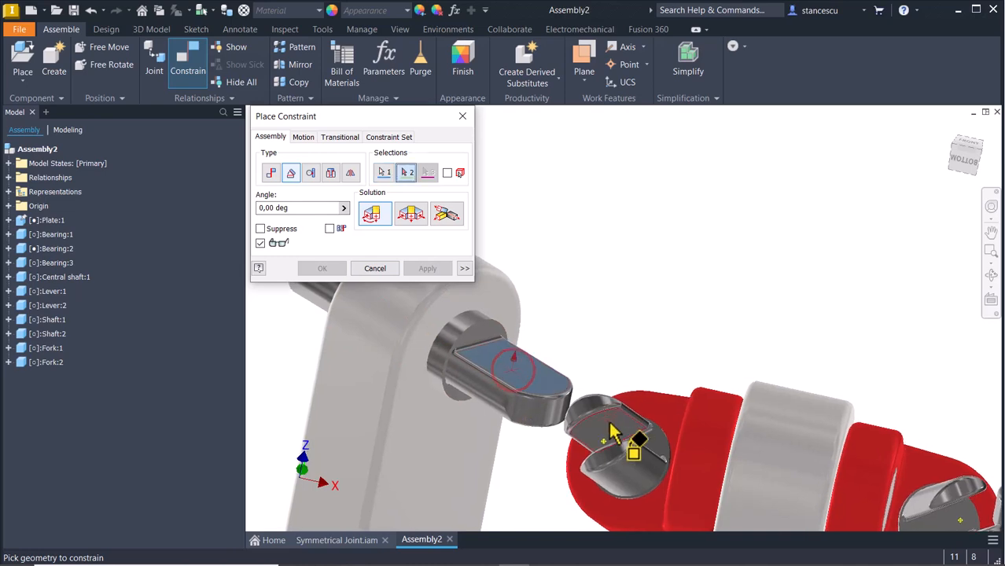
left_click(633, 444)
scroll(476, 459, "up", 4)
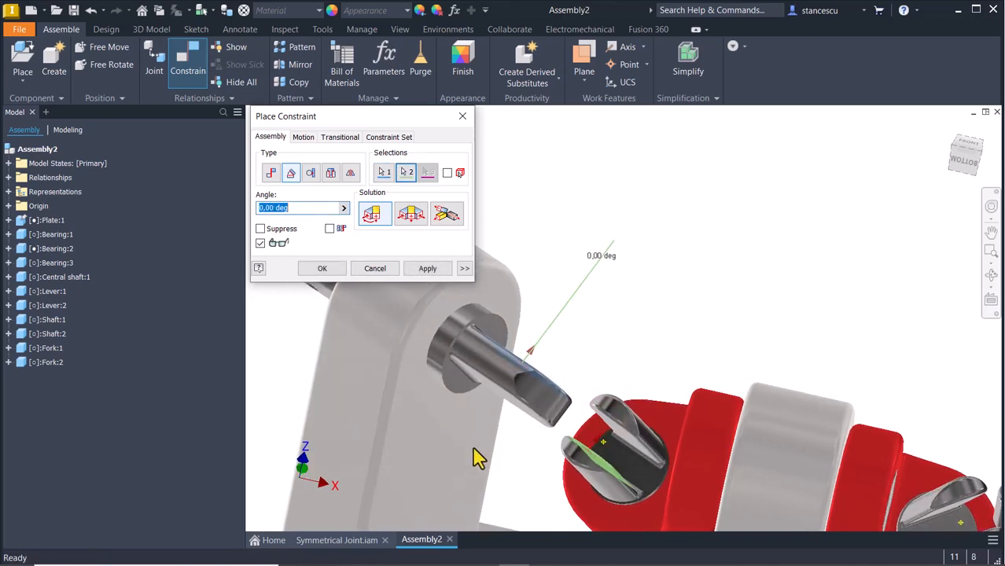
scroll(476, 459, "down", 4)
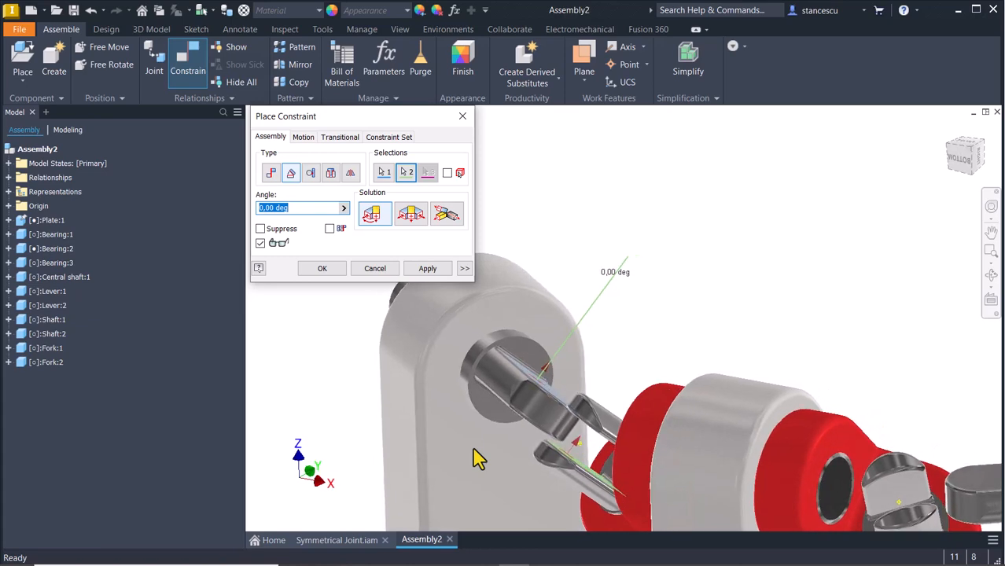
middle_click_drag(474, 445, 626, 290, "shift")
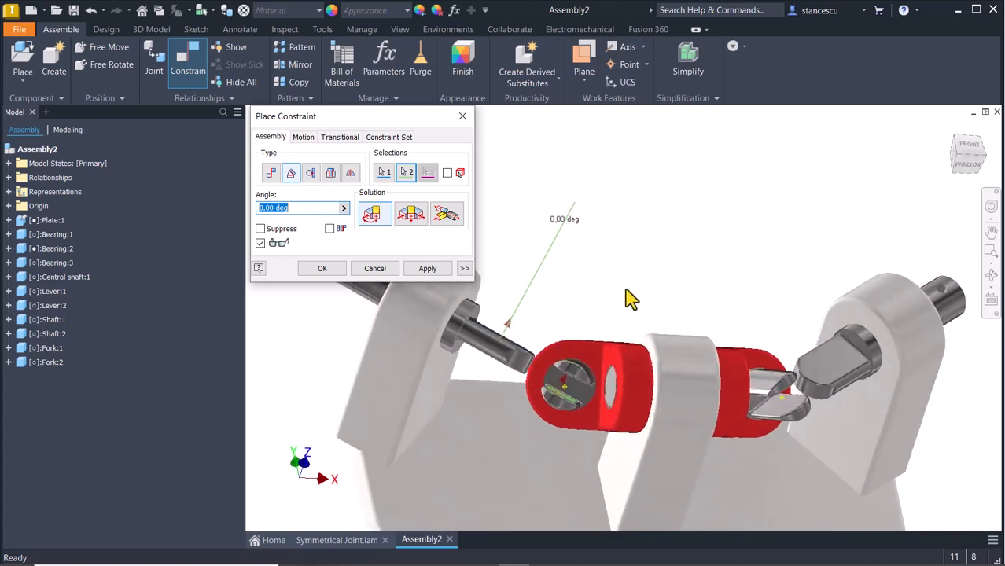
left_click(427, 268)
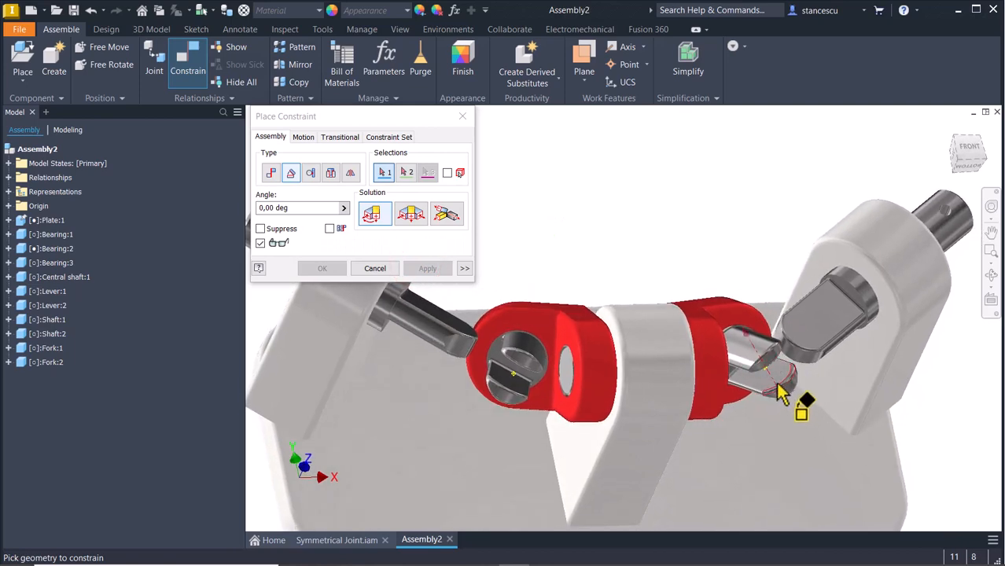
Add a directed angle constraint of 0 deg between Fork:2's inner flat face and Shaft:1's flat face, then finish constraining.
mouse_move(778, 381)
middle_mouse_down("shift")
mouse_move(767, 401)
mouse_move(759, 383)
mouse_move(848, 370)
mouse_move(834, 343)
middle_mouse_up("shift")
left_click(762, 391)
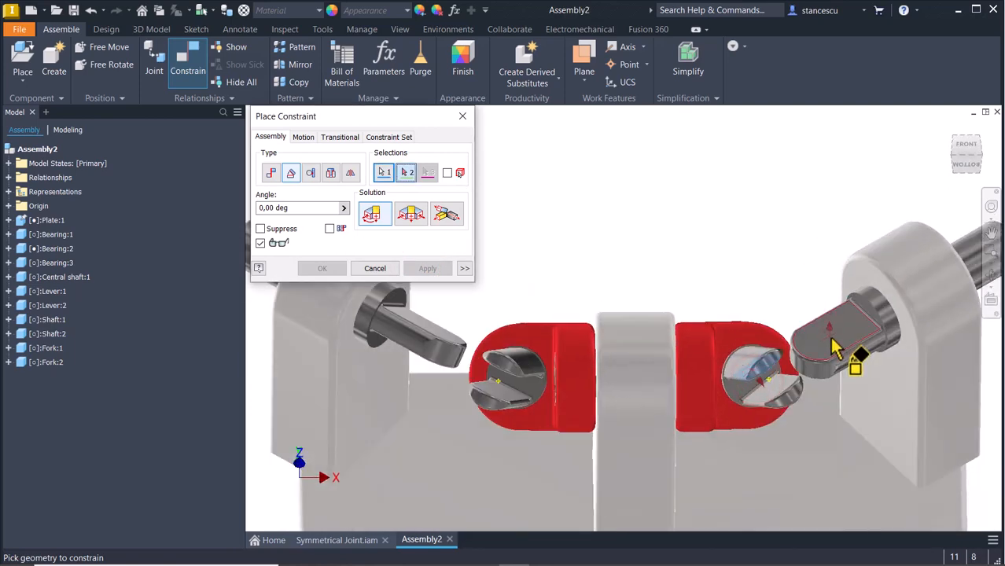
left_click(829, 340)
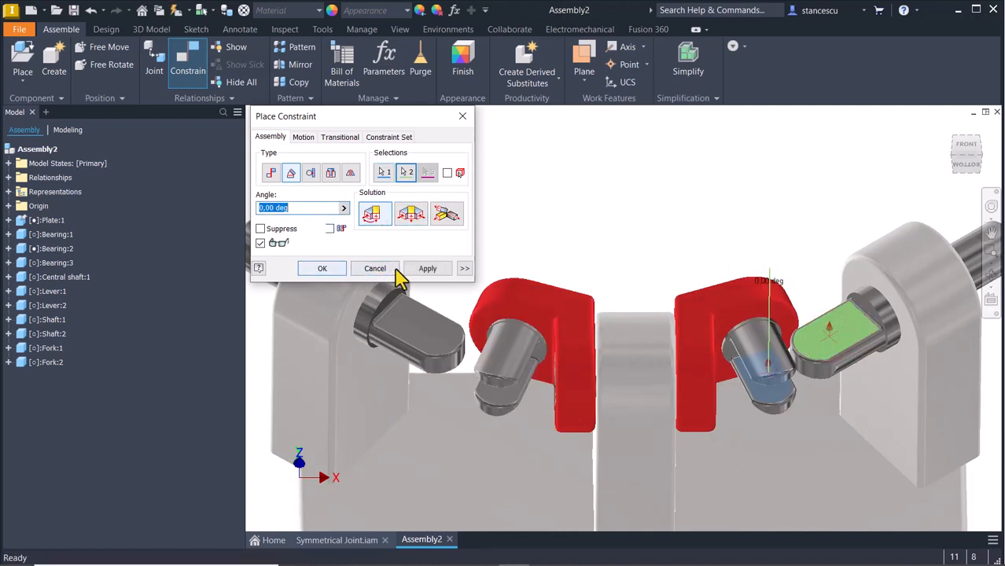
left_click(426, 268)
left_click(373, 268)
middle_click_drag(409, 264, 583, 376, "shift")
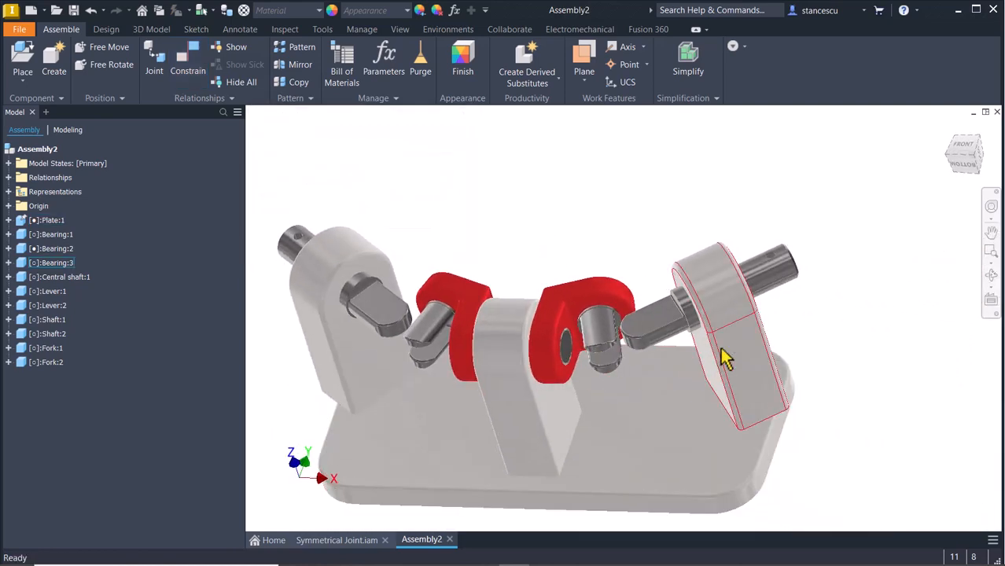
Slide Bearing:3 slightly outward and test the movement of Bearing:1, Lever:2 and Fork:2.
mouse_move(731, 346)
left_mouse_down()
mouse_move(653, 381)
mouse_move(748, 337)
left_mouse_up()
left_click_drag(358, 352, 372, 368)
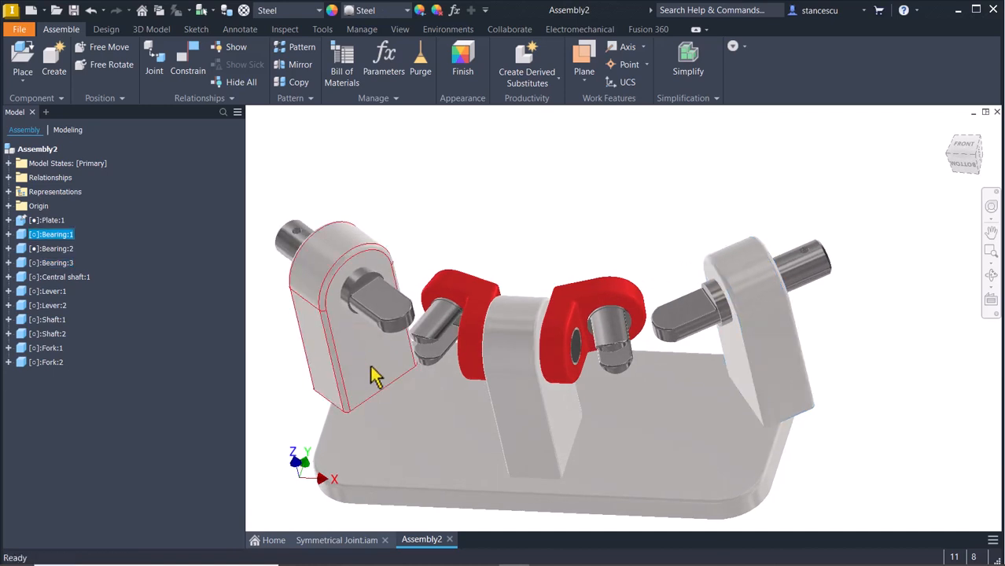
left_click_drag(621, 305, 551, 318)
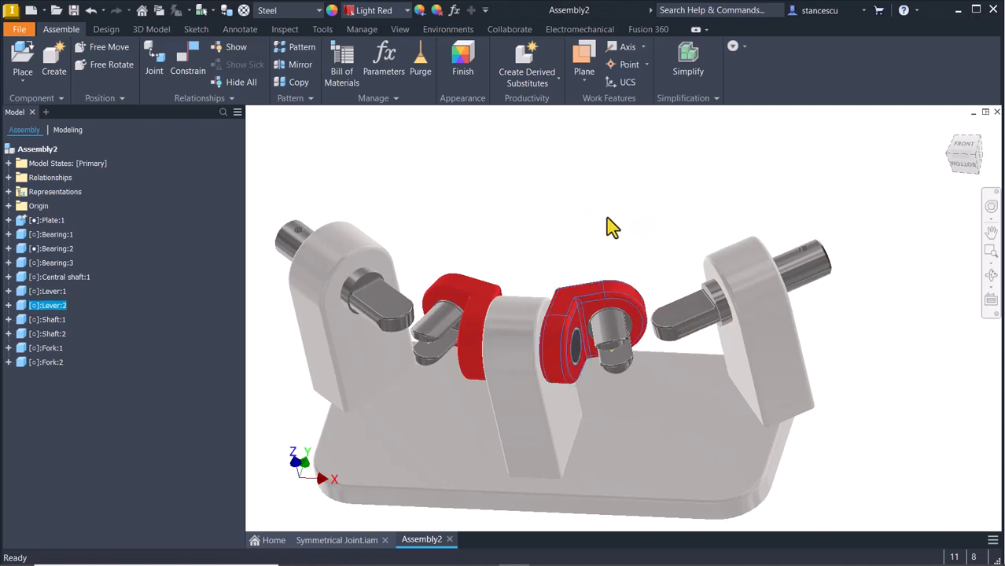
left_click(603, 219)
scroll(615, 315, "up", 3)
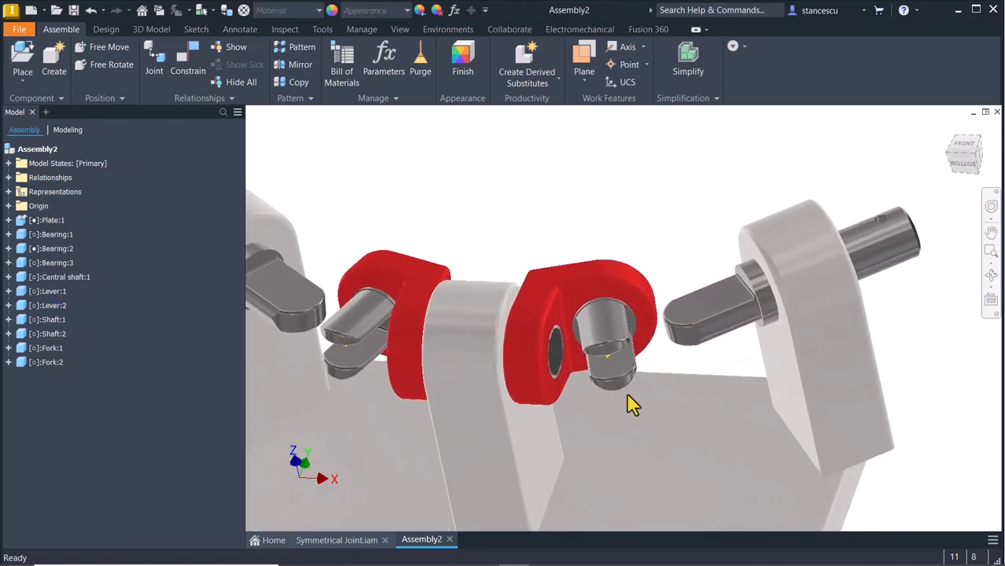
left_click_drag(605, 311, 617, 369)
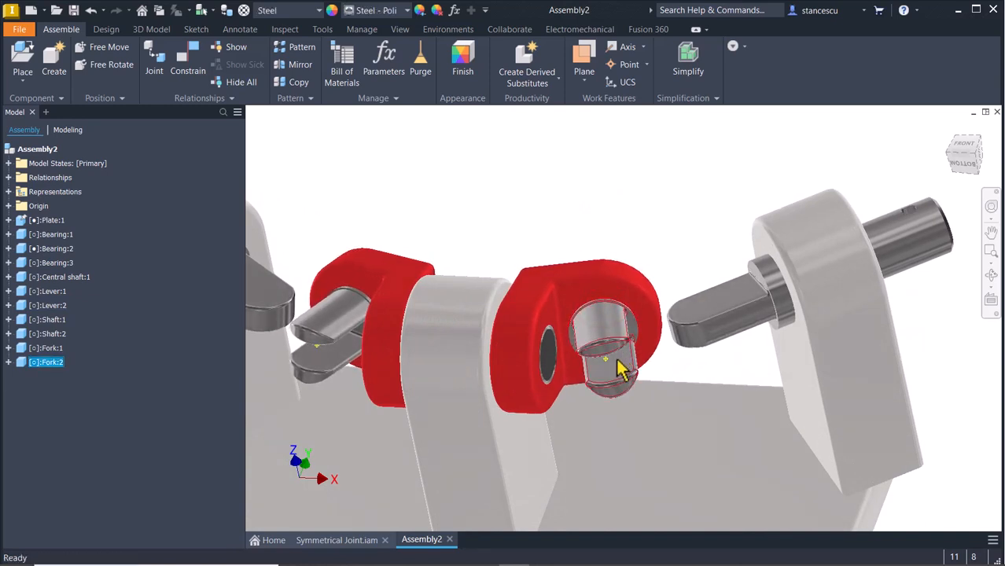
left_click(420, 151)
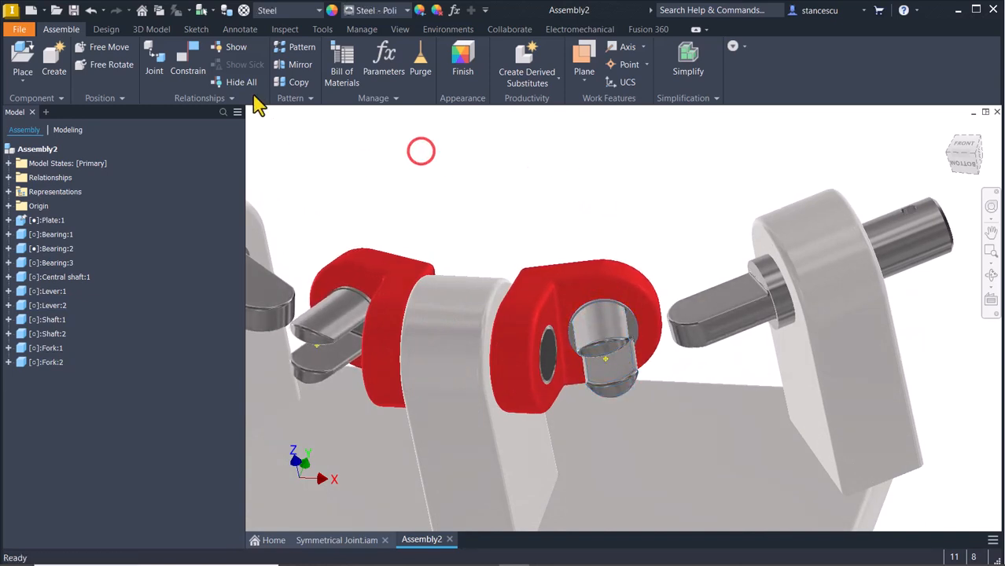
Mate the axis of Shaft:1's rounded end with the centre point between Fork:2's prongs, using a 0 mm offset.
left_click(187, 61)
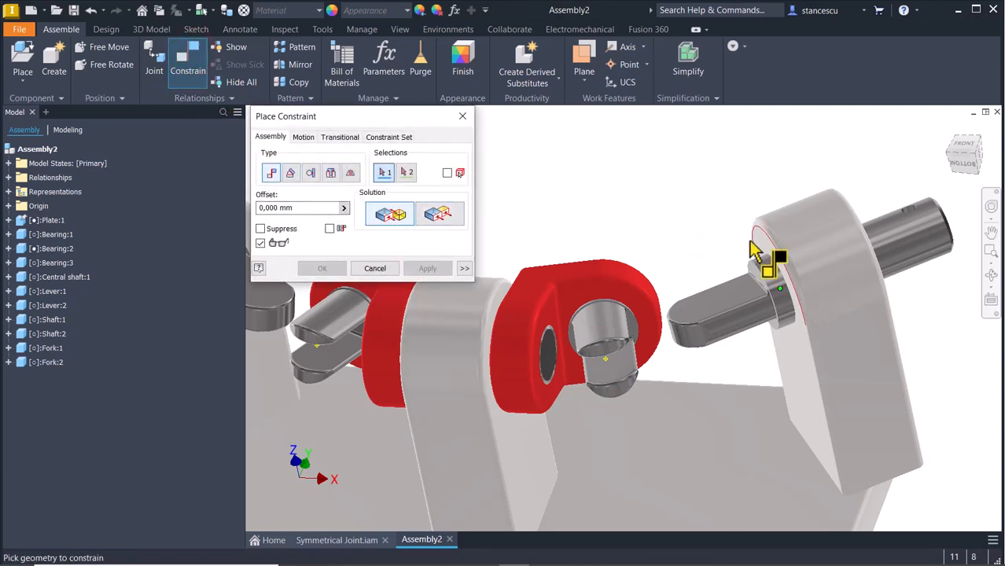
left_click(679, 338)
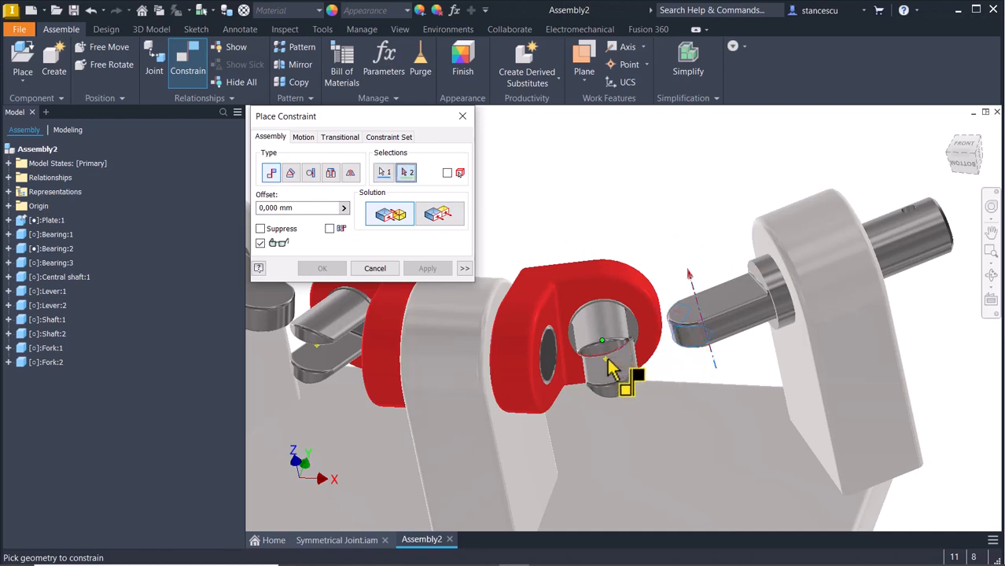
scroll(611, 371, "down", 2)
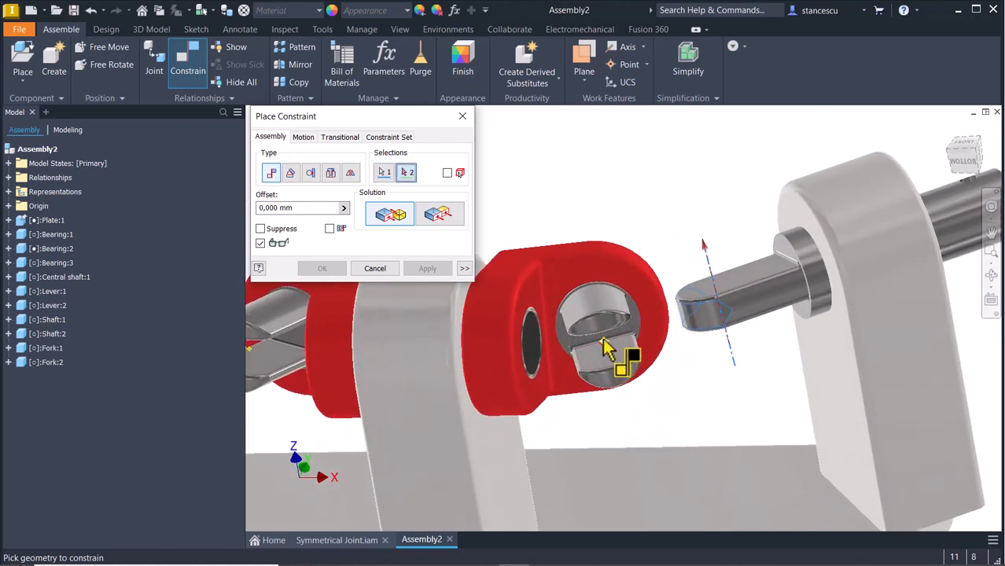
left_click(605, 349)
key("F6")
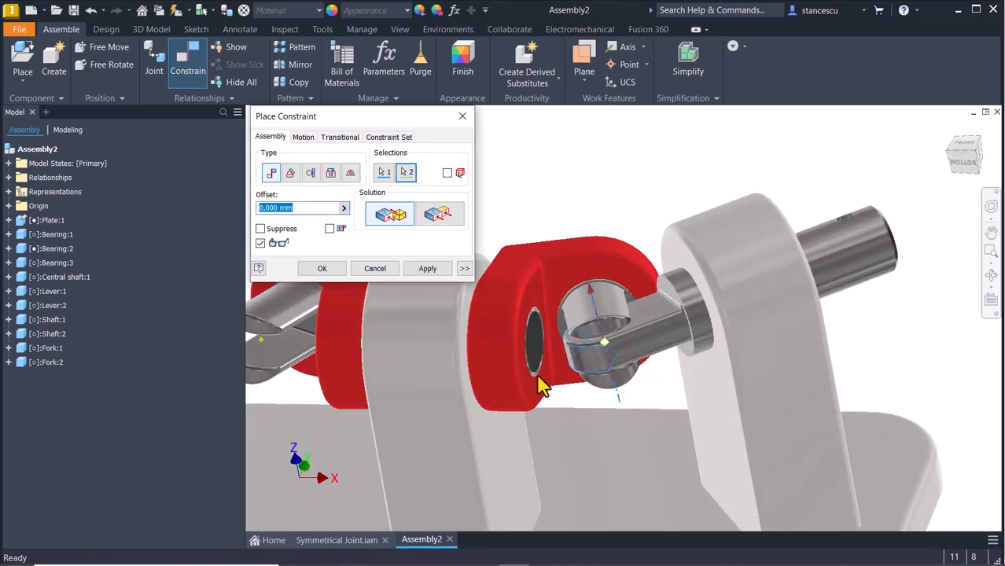
left_click(425, 269)
Mate the axis of Shaft:2's rounded end with the centre point between Fork:1's prongs at 0 mm offset, then finish constraining.
key("F5")
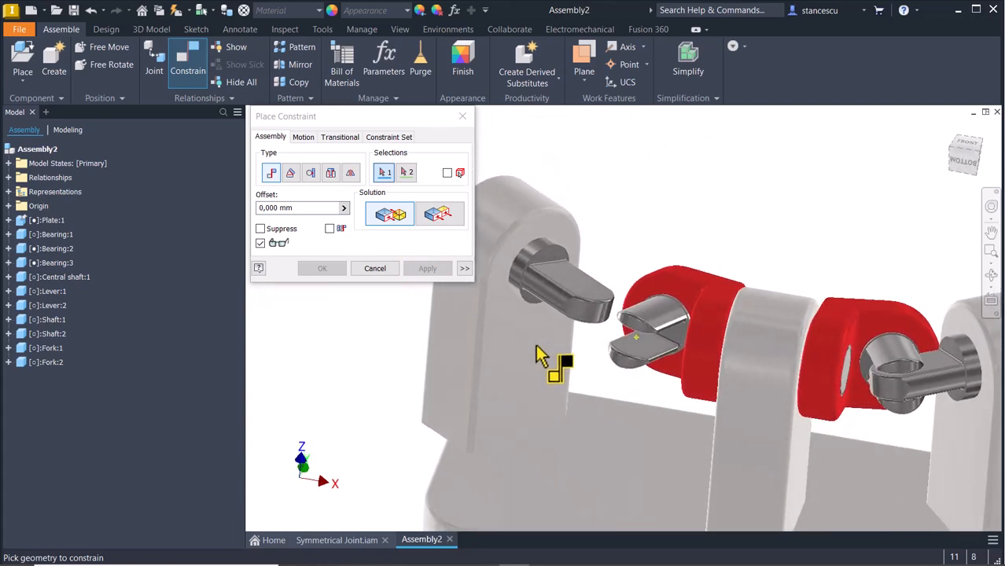
left_click(576, 318)
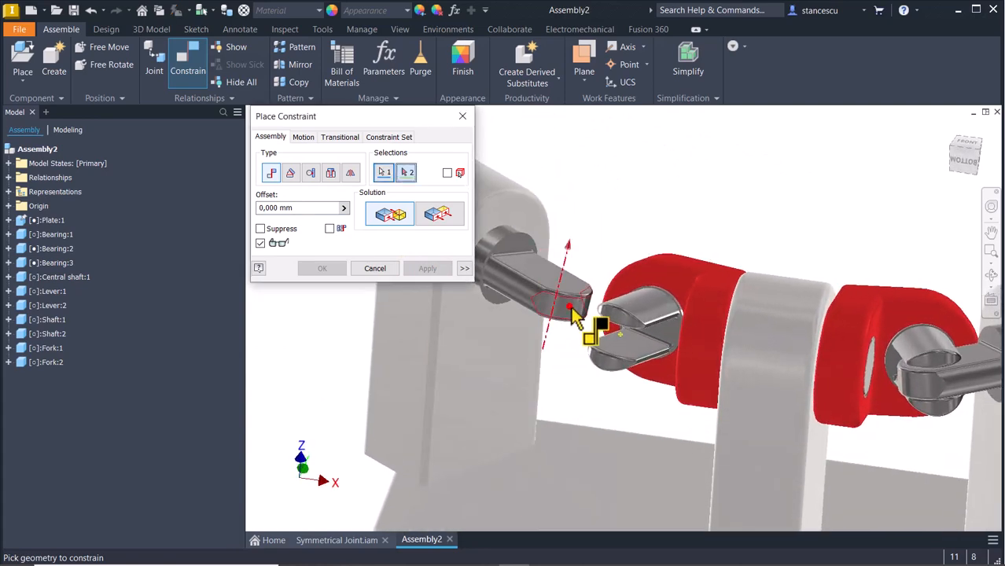
left_click(631, 350)
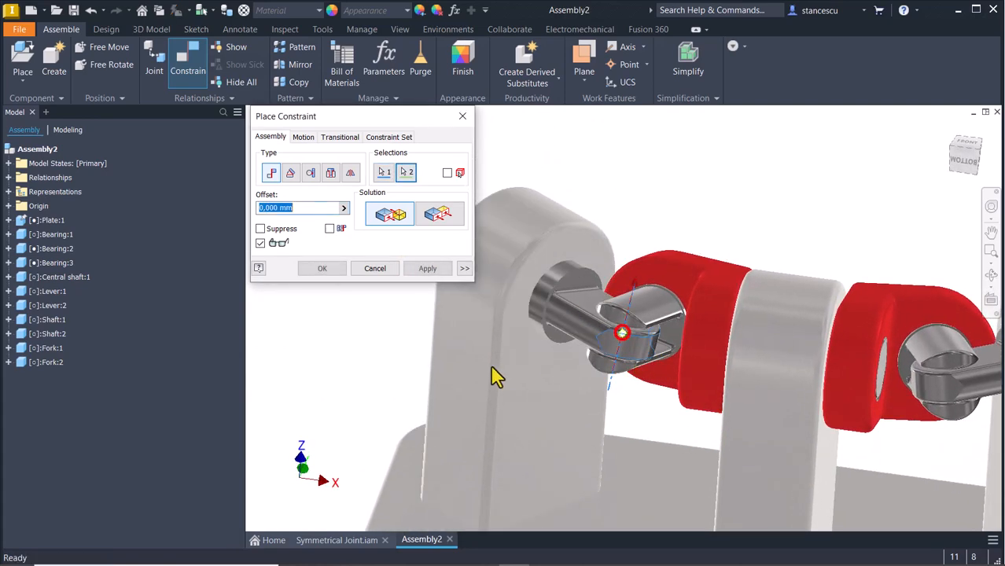
left_click(339, 269)
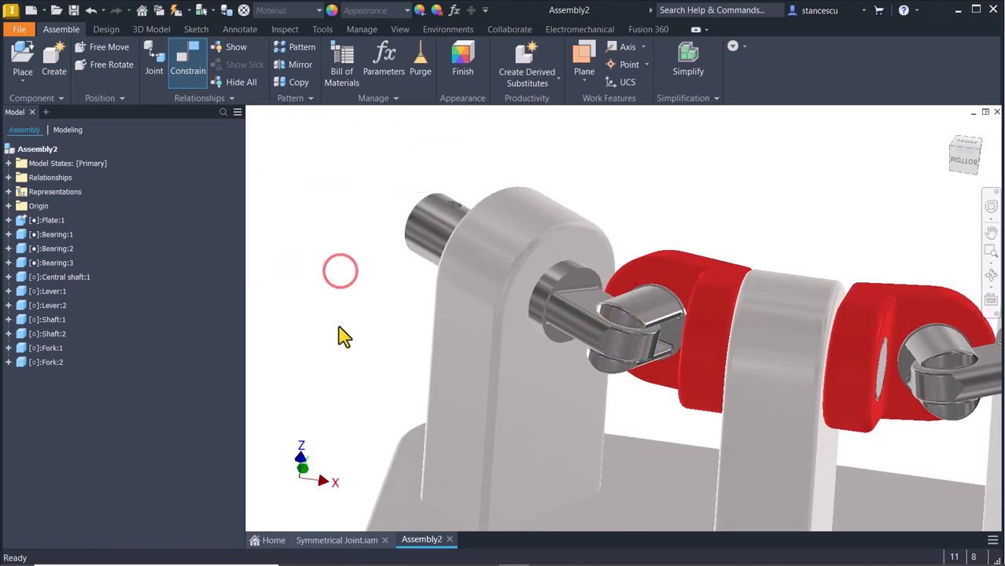
Test the movement of the fully linked mechanism by swinging the red lever that holds Fork:2.
key("F6")
left_click(674, 208)
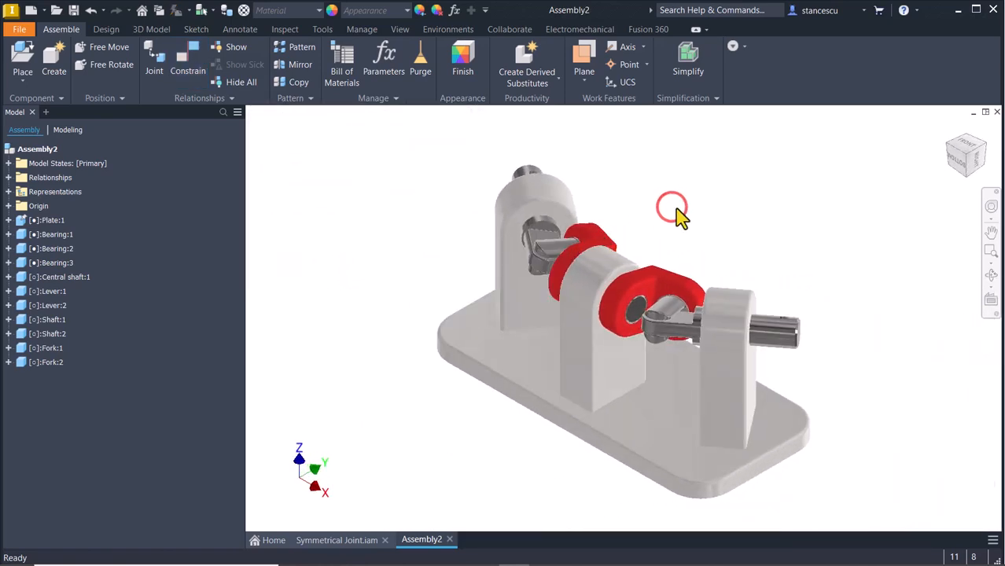
mouse_move(679, 287)
left_mouse_down()
mouse_move(668, 253)
mouse_move(617, 254)
mouse_move(678, 243)
mouse_move(659, 377)
mouse_move(592, 353)
mouse_move(675, 344)
mouse_move(668, 206)
mouse_move(653, 336)
mouse_move(597, 305)
mouse_move(658, 278)
mouse_move(679, 283)
left_mouse_up()
left_click(696, 206)
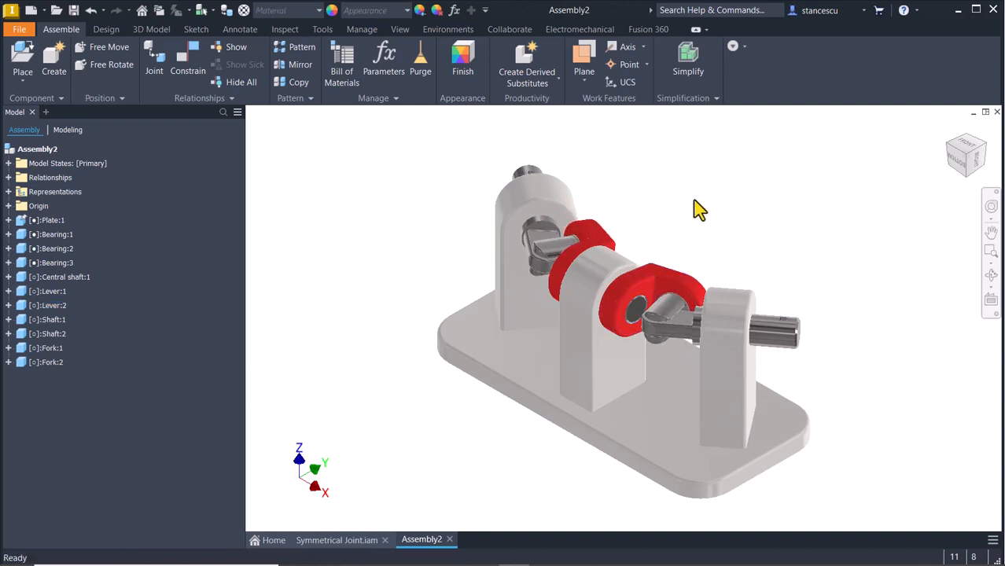
Switch the assembly's lighting style from the default to Two Lights and keep the model visible beside an open workspace.
left_click(400, 30)
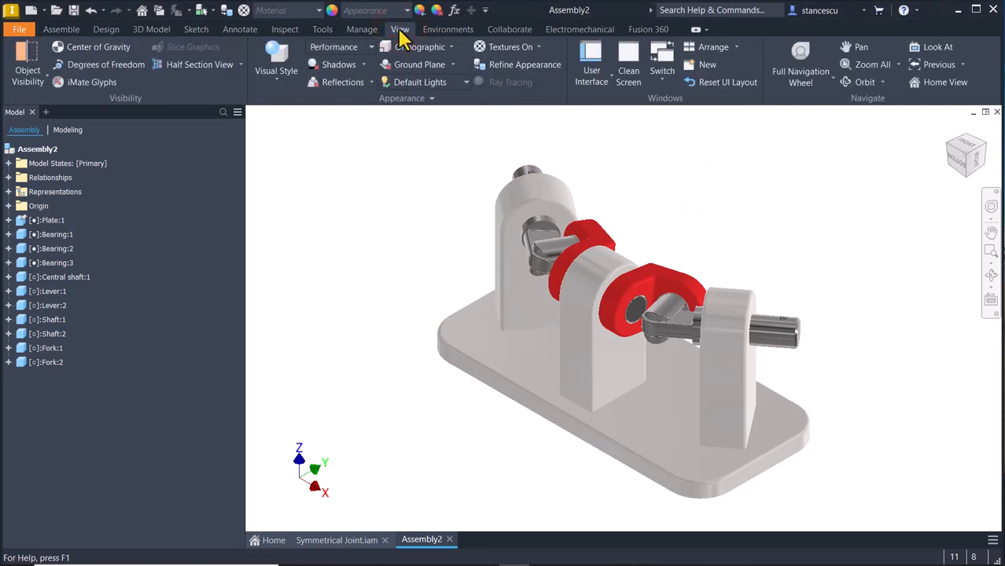
left_click(440, 87)
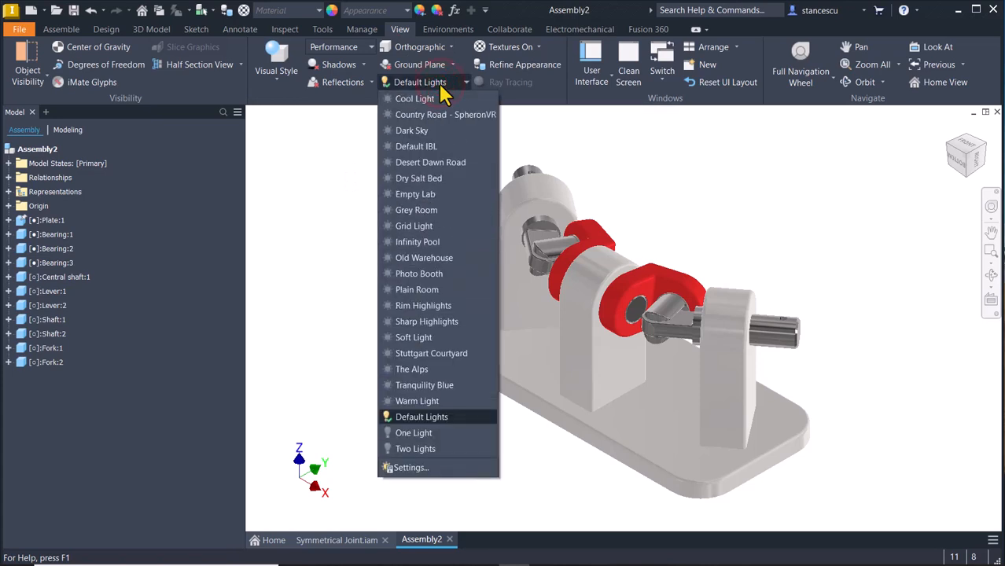
left_click(416, 450)
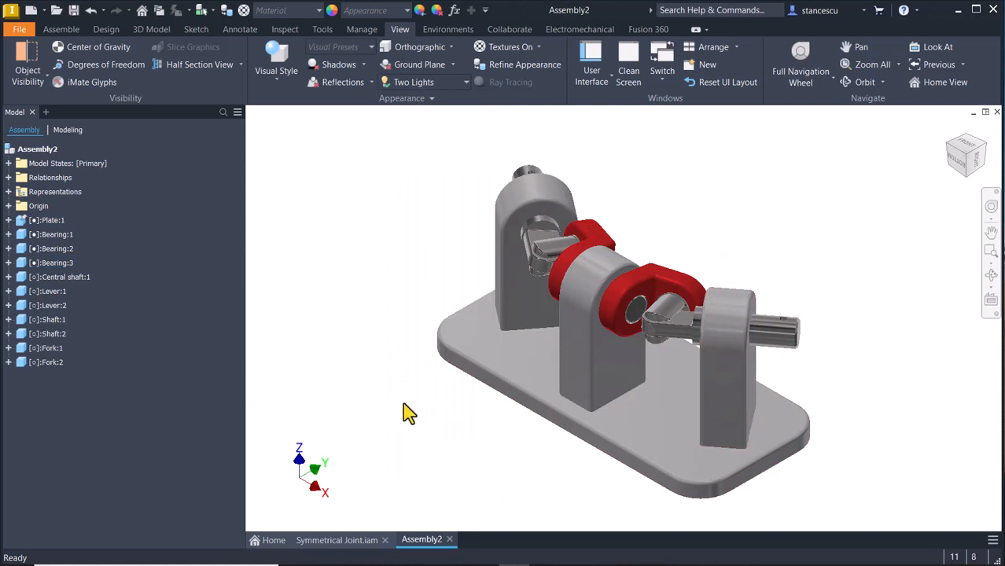
middle_click_drag(408, 414, 581, 402)
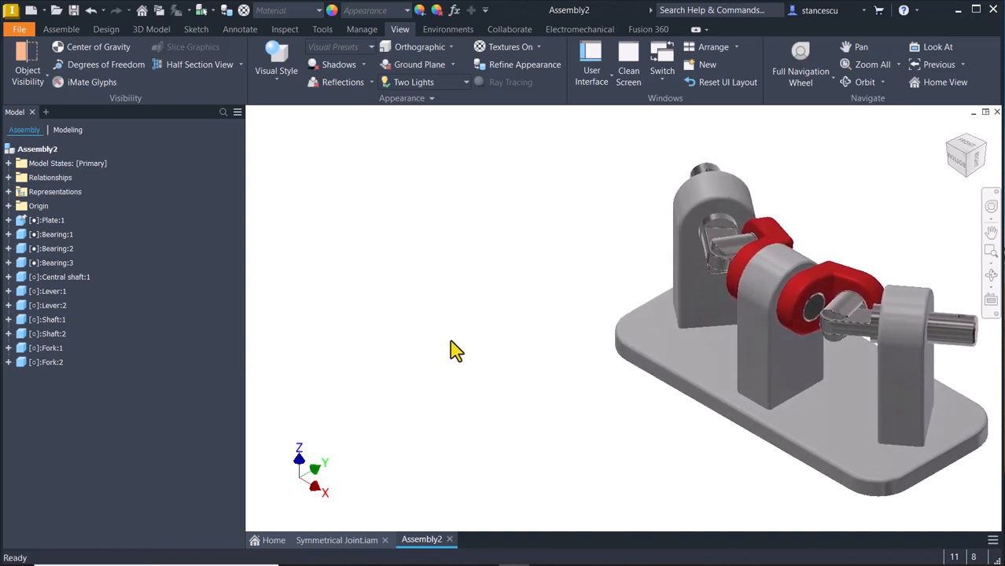
middle_click_drag(538, 396, 568, 397)
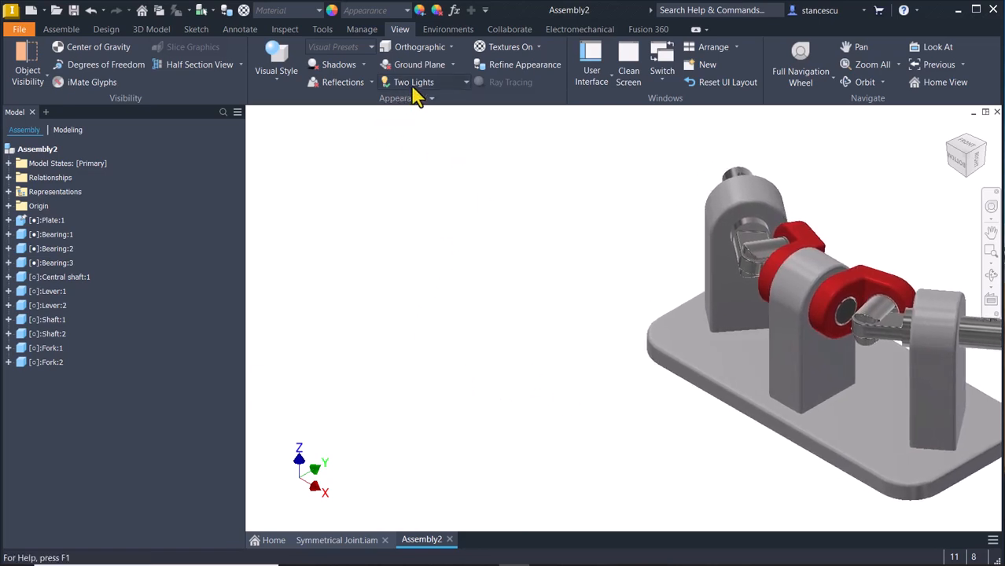
Edit the Two Lights lighting style and set the color of Light2 to white.
left_click(465, 83)
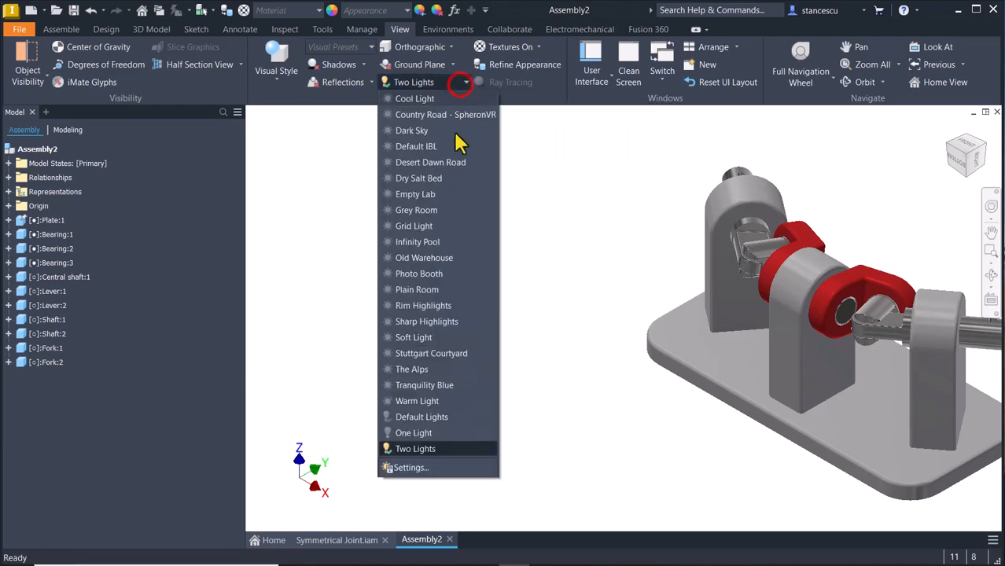
left_click(408, 467)
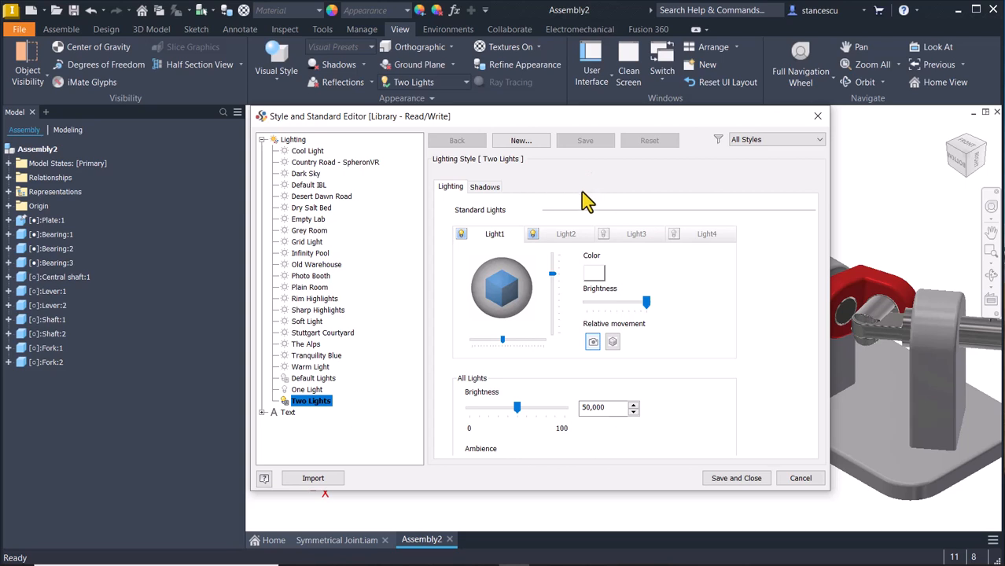
left_click(568, 234)
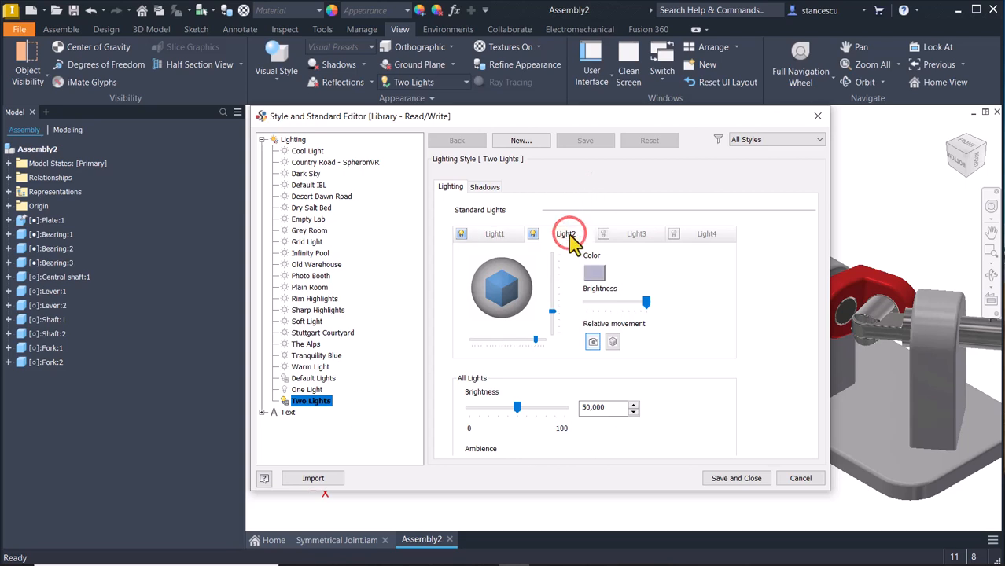
left_click(592, 277)
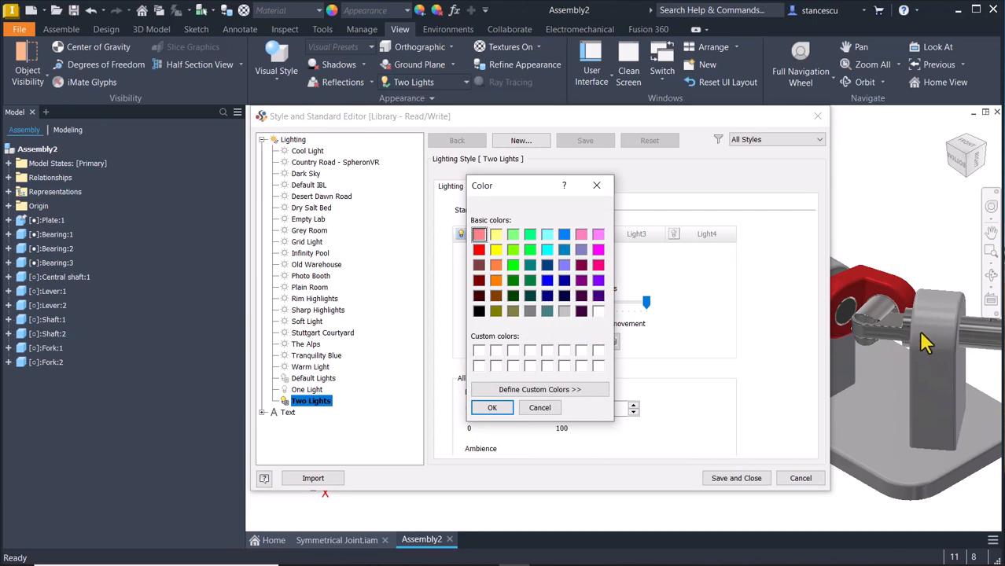
left_click(598, 310)
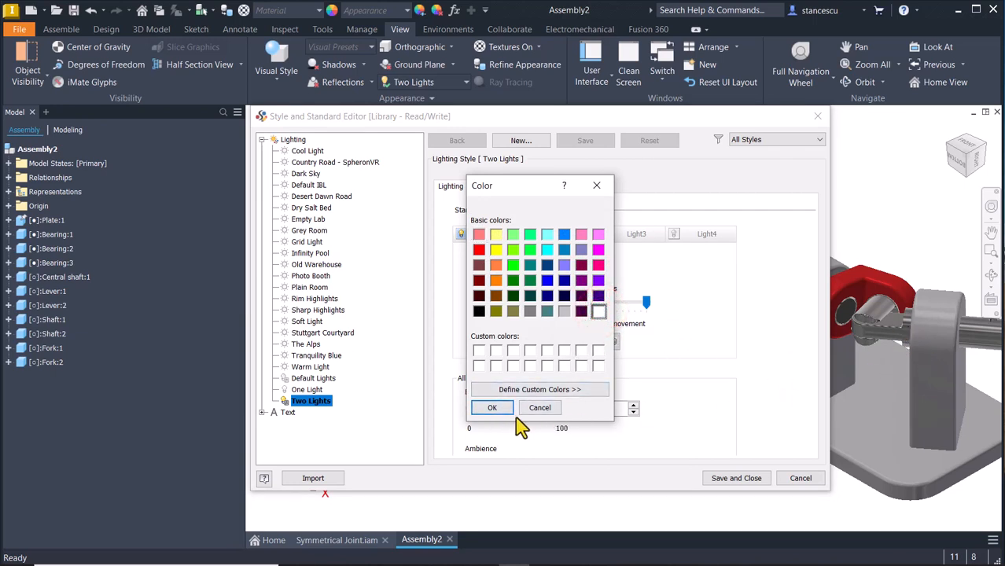
left_click(484, 408)
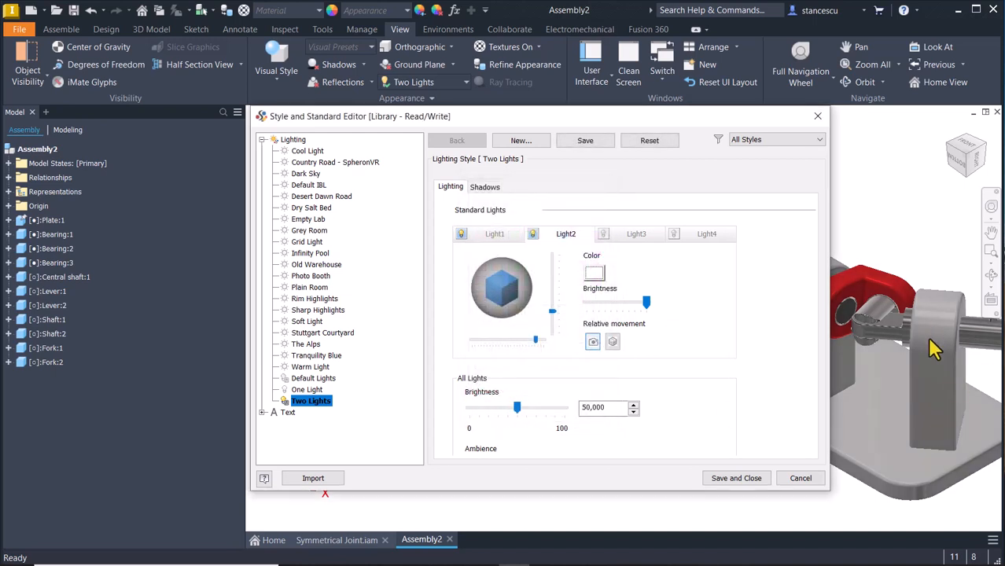
Shift Light1 slightly off centre horizontally and lower its vertical position to about -56.
left_click(506, 239)
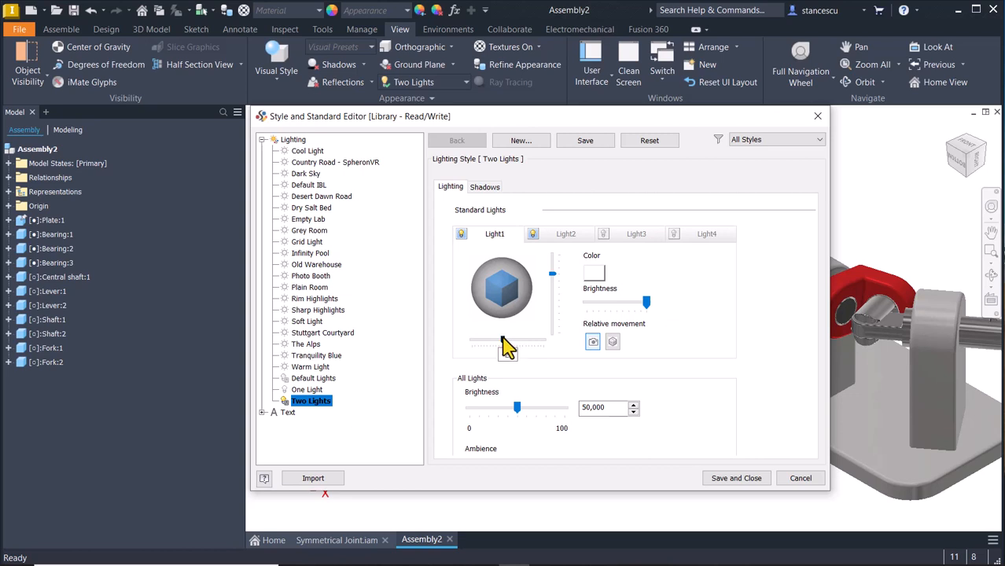
left_click_drag(503, 340, 513, 366)
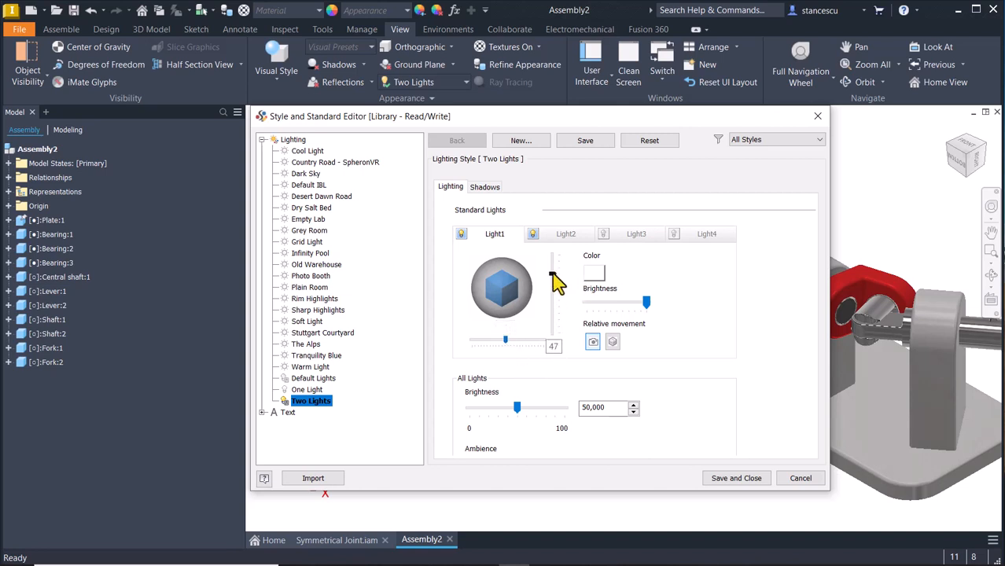
left_click_drag(555, 275, 558, 290)
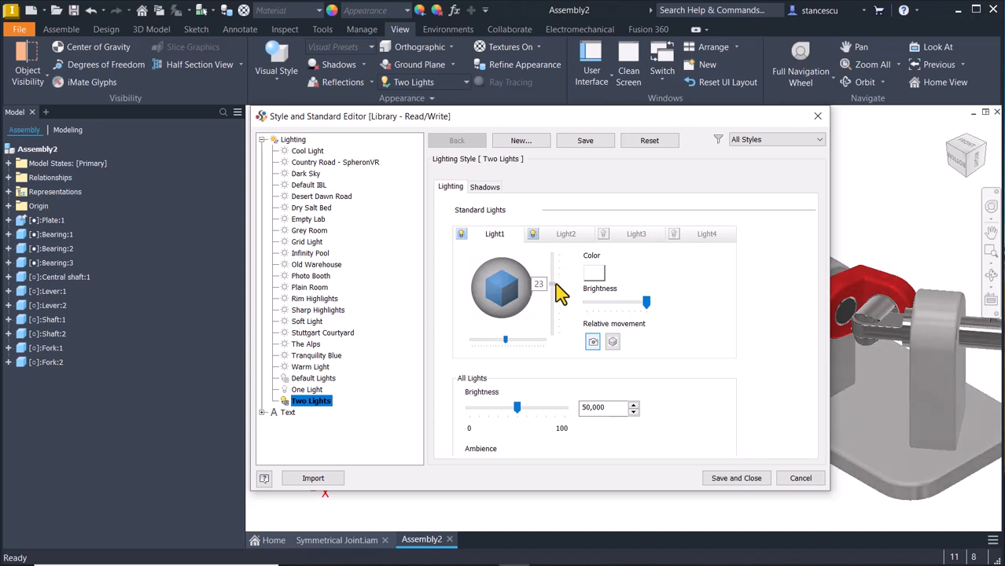
left_click_drag(560, 293, 562, 329)
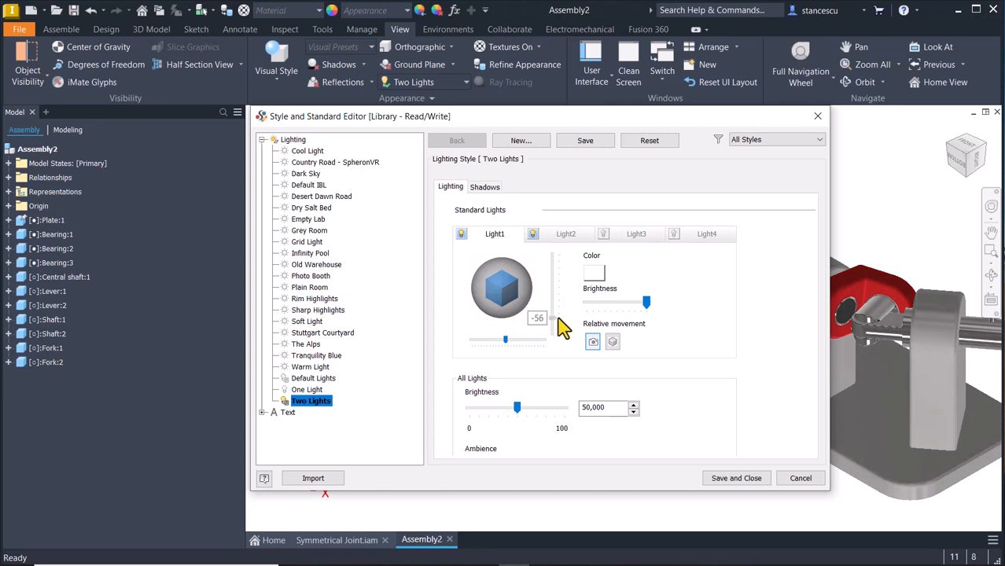
Move Light2's horizontal position closer to centre, fine-tune its vertical position, and save the edited Two Lights style.
left_click(566, 235)
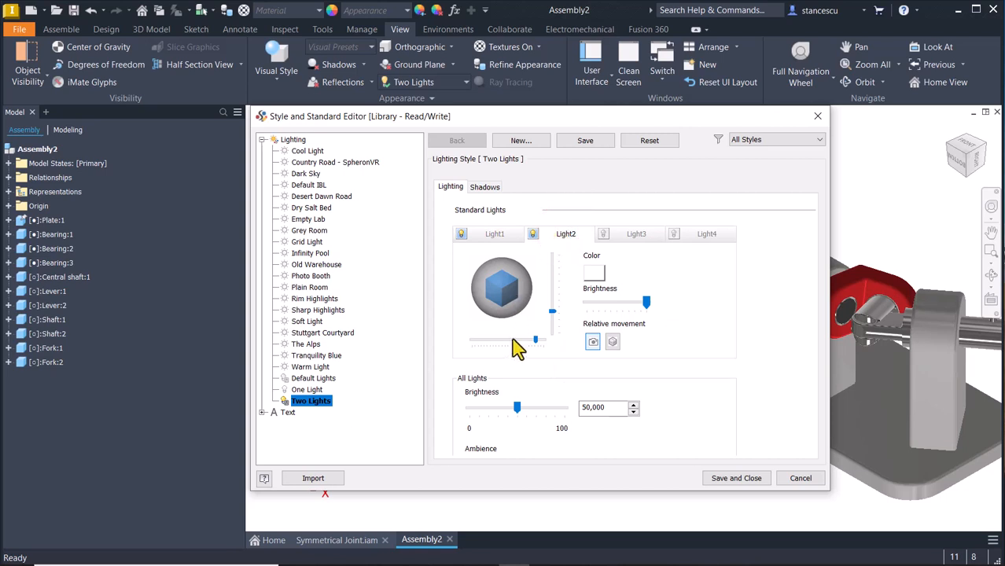
mouse_move(533, 346)
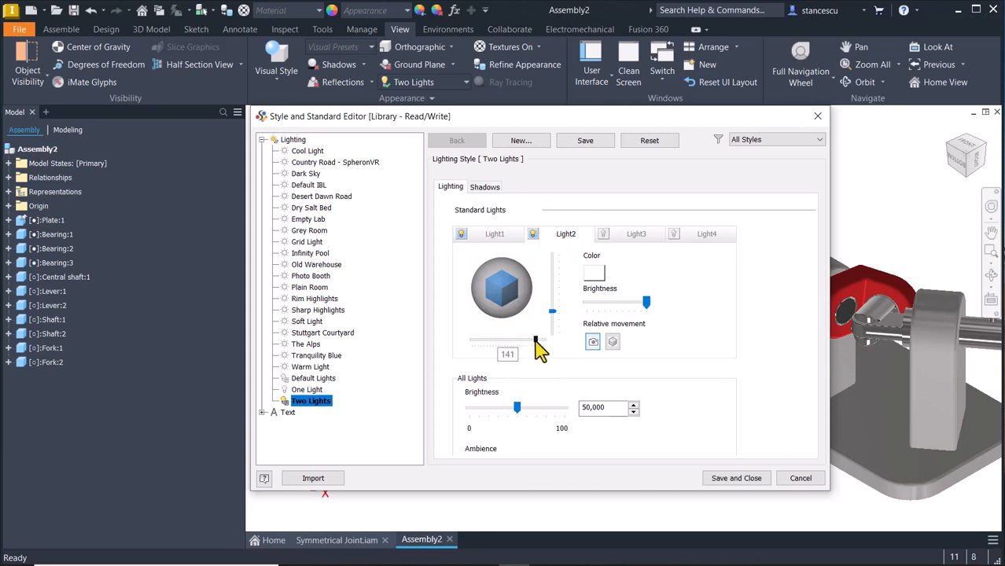
left_click_drag(534, 346, 517, 351)
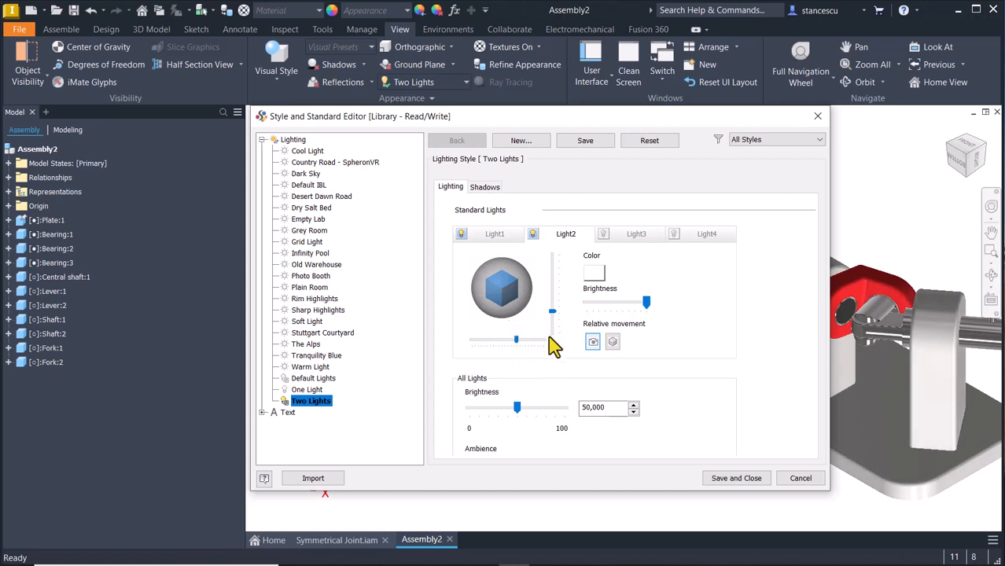
mouse_move(551, 314)
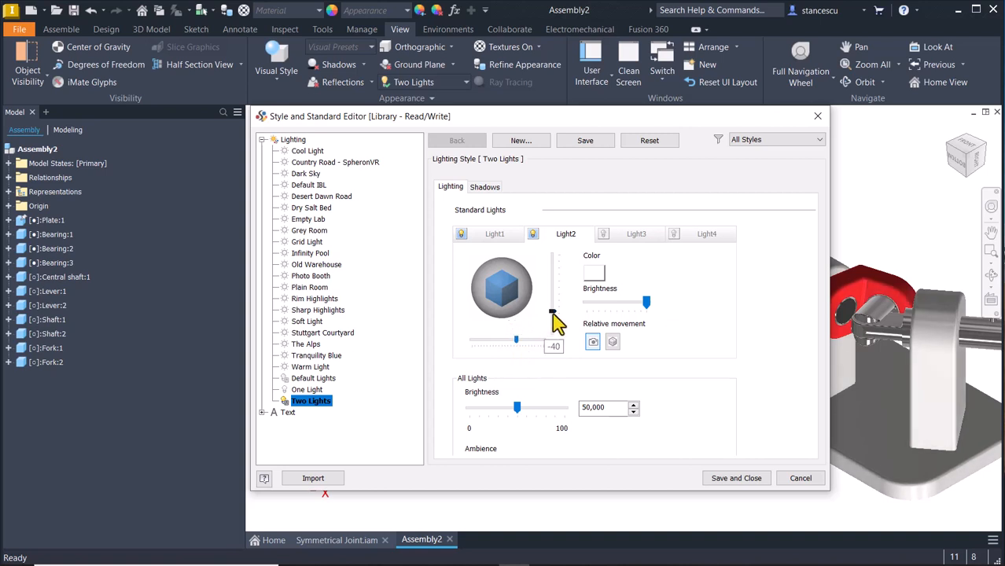
left_click_drag(553, 315, 556, 315)
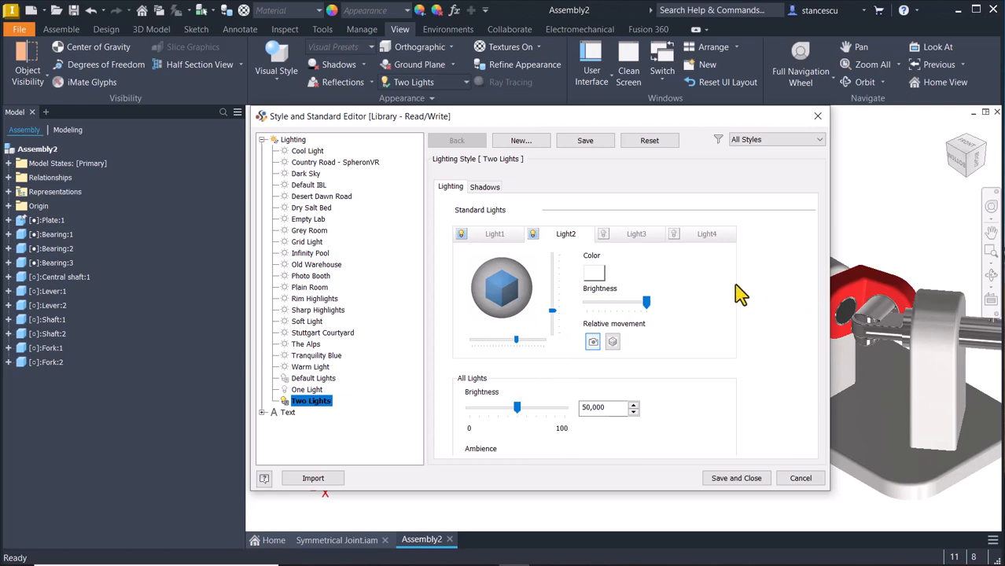
left_click(747, 480)
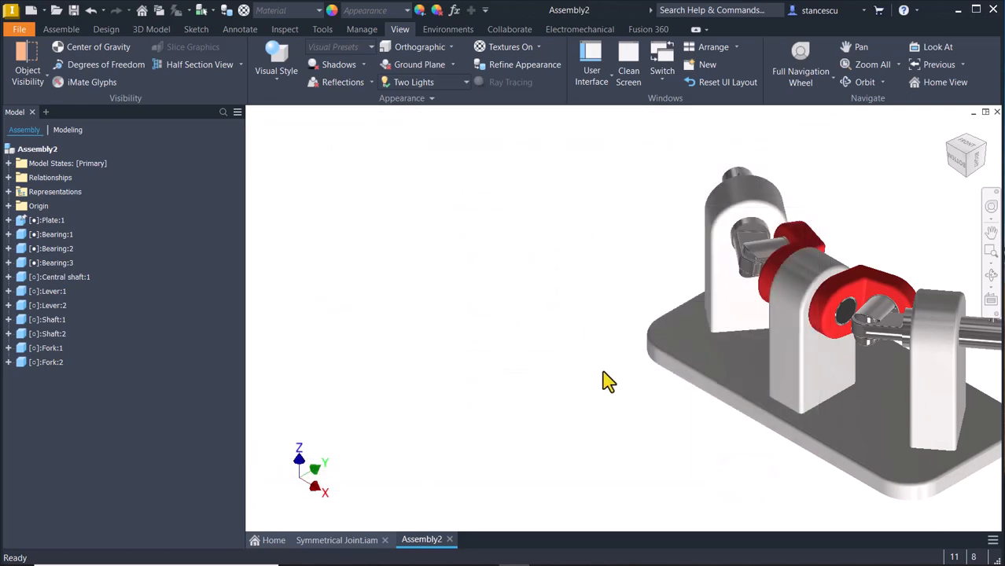
Examine the assembly under the edited lighting, including a close view of the joint between Fork:2 and its shaft.
key("Num_Lock")
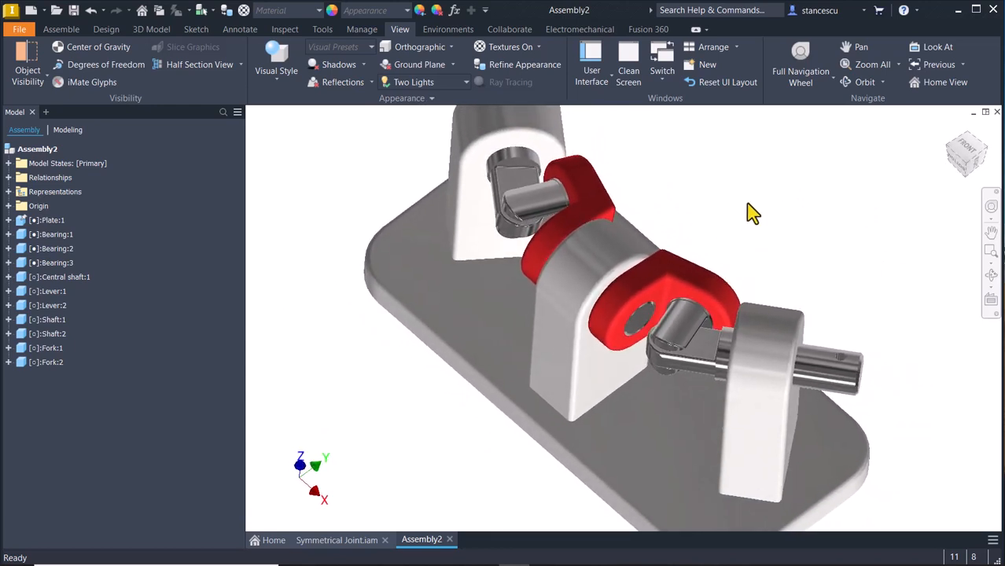
key("F6")
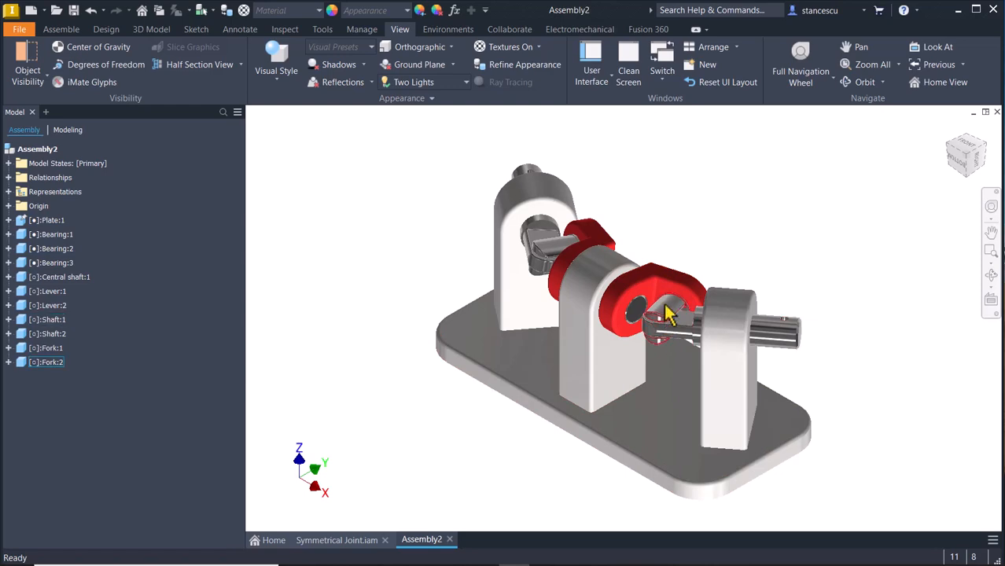
scroll(665, 309, "up", 6)
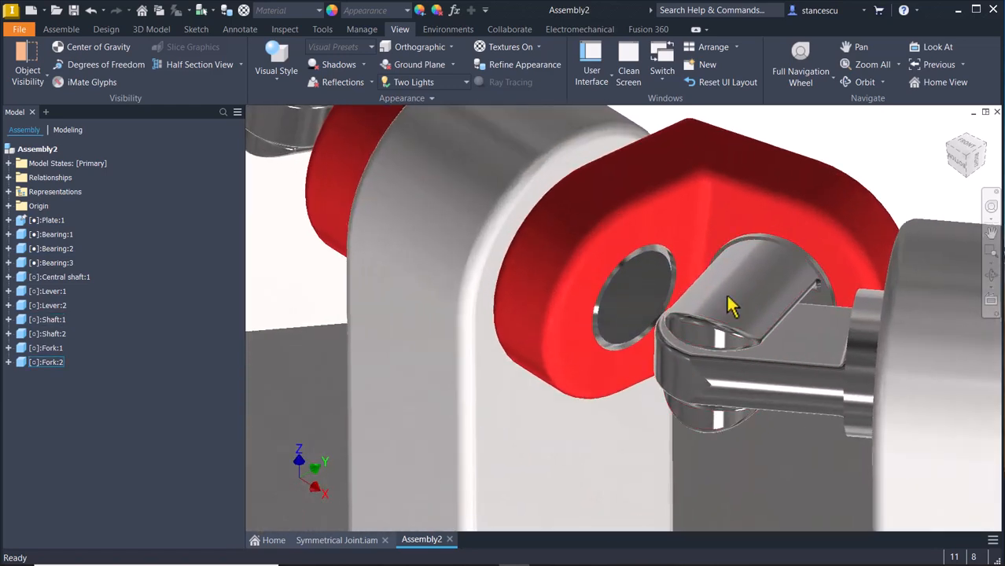
scroll(847, 341, "down", 4)
middle_click_drag(788, 366, 788, 364, "shift")
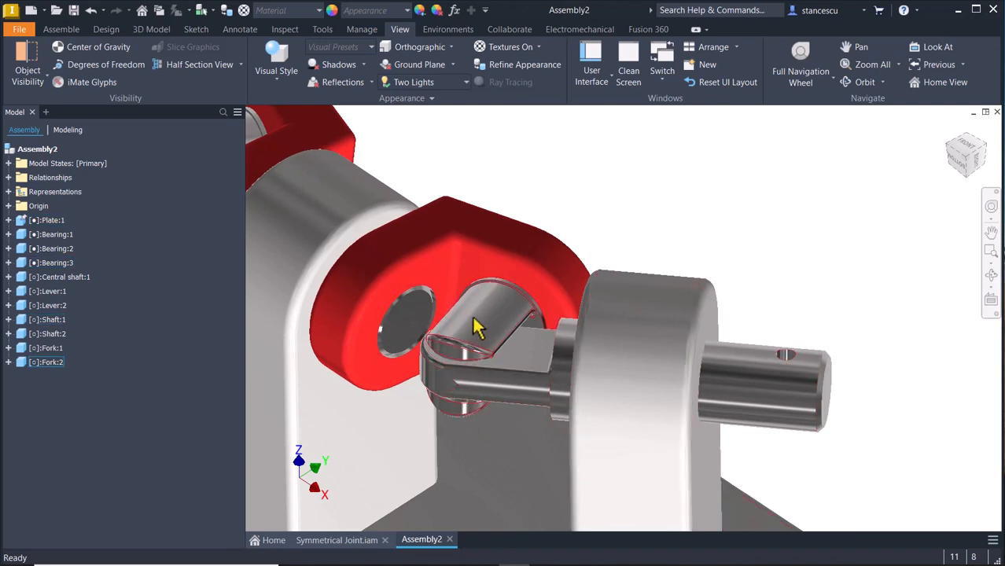
Examine the joints between the levers, forks and shafts up close from several angles, then return to the home view.
middle_click_drag(469, 343, 534, 330, "shift")
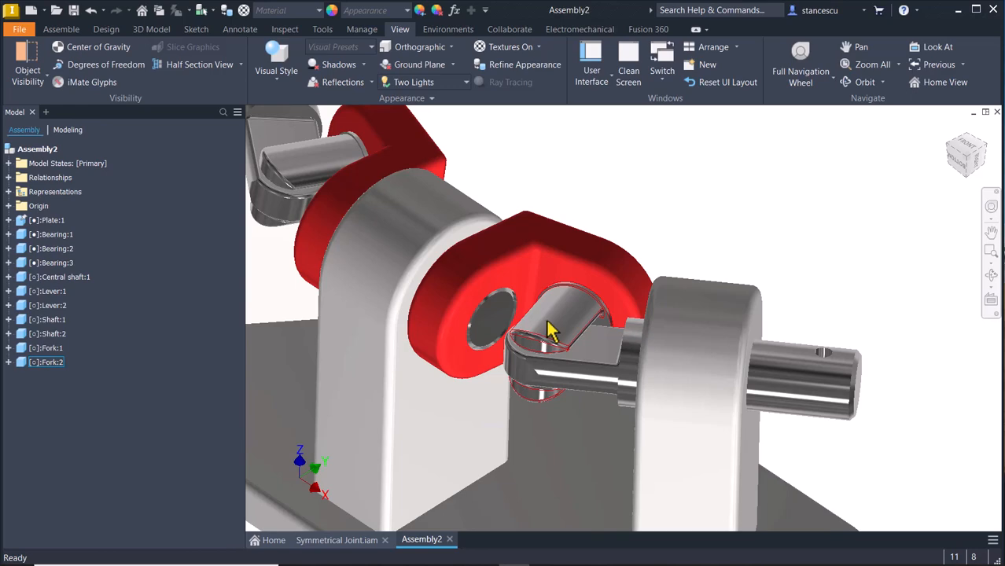
middle_click_drag(550, 330, 901, 363, "shift")
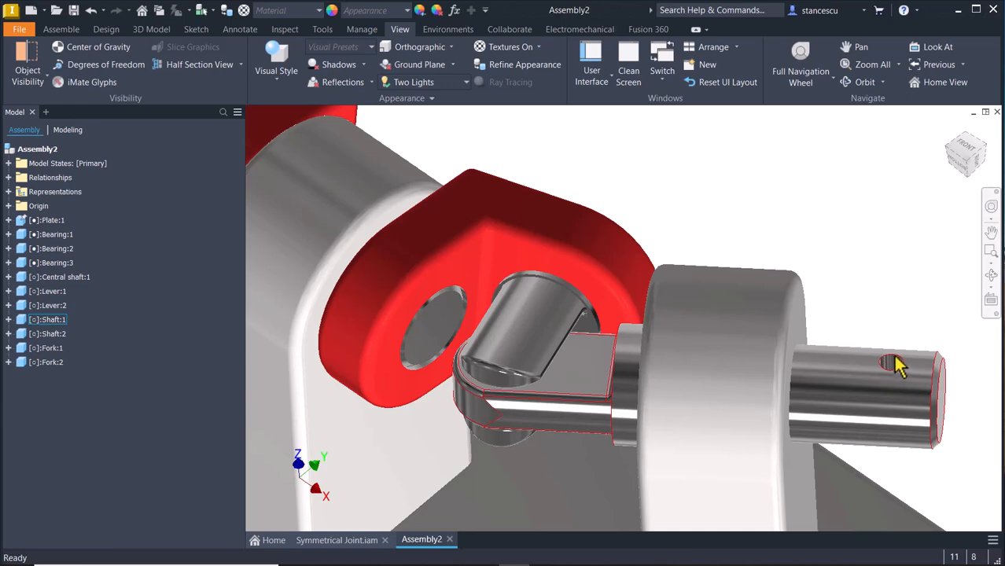
middle_click_drag(879, 310, 614, 286, "shift")
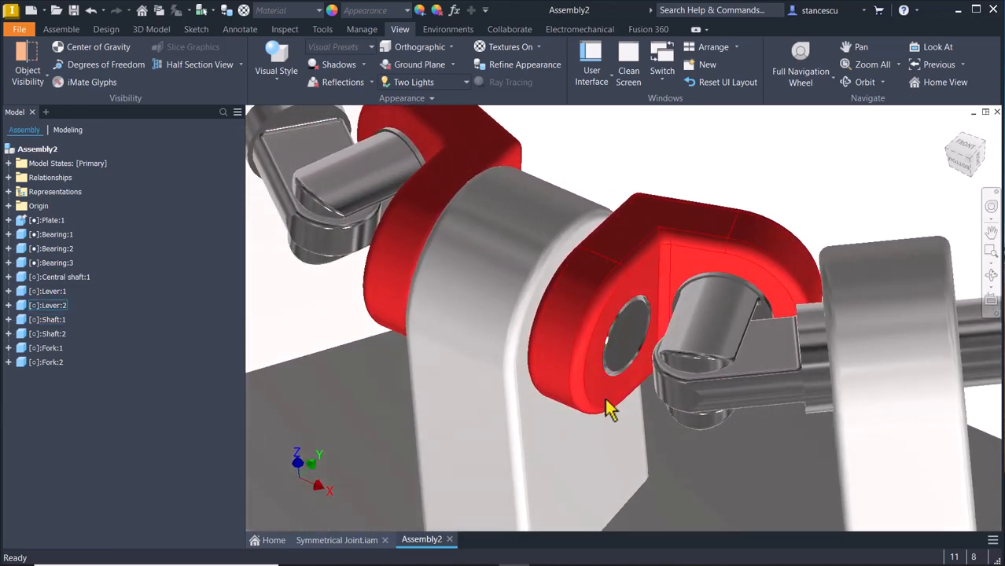
middle_click_drag(609, 333, 710, 255, "shift")
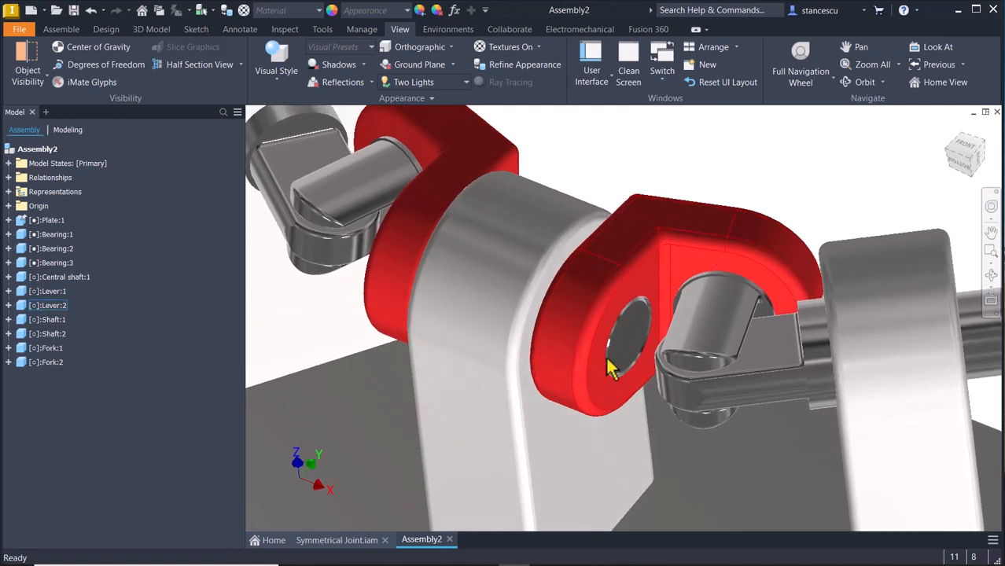
middle_click_drag(646, 324, 629, 360, "shift")
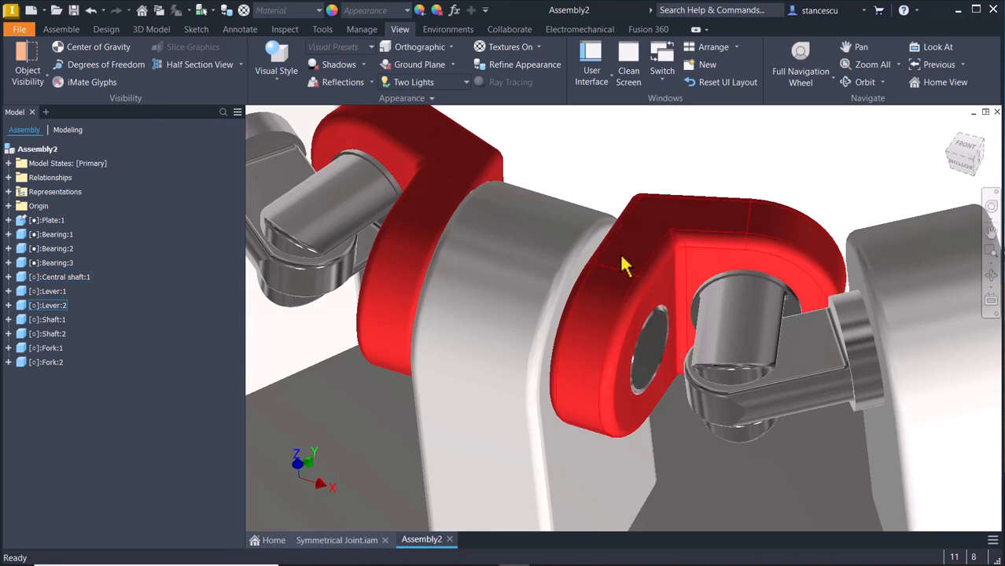
middle_click_drag(626, 275, 668, 308, "shift")
scroll(663, 281, "down", 5)
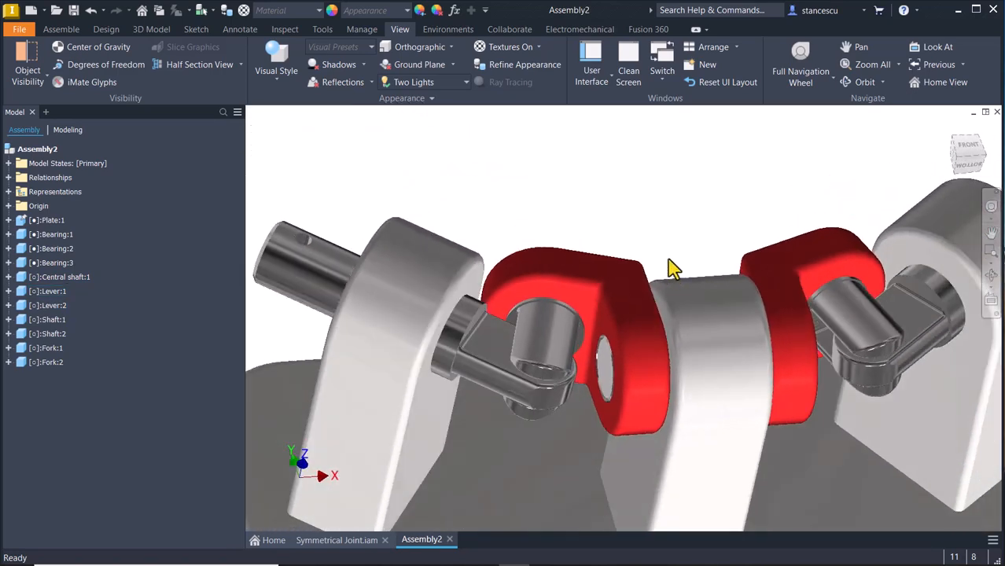
key("F6")
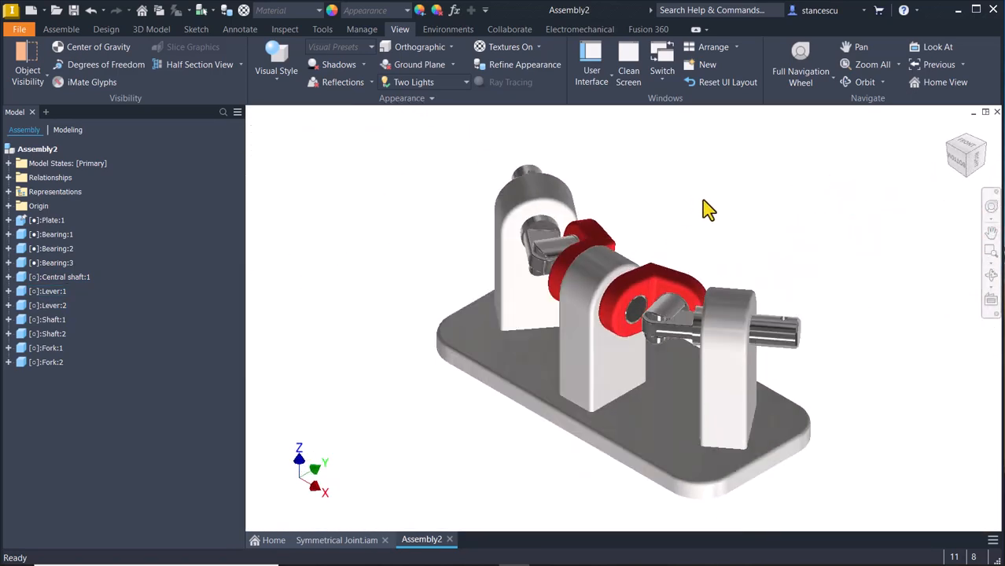
left_click(702, 199)
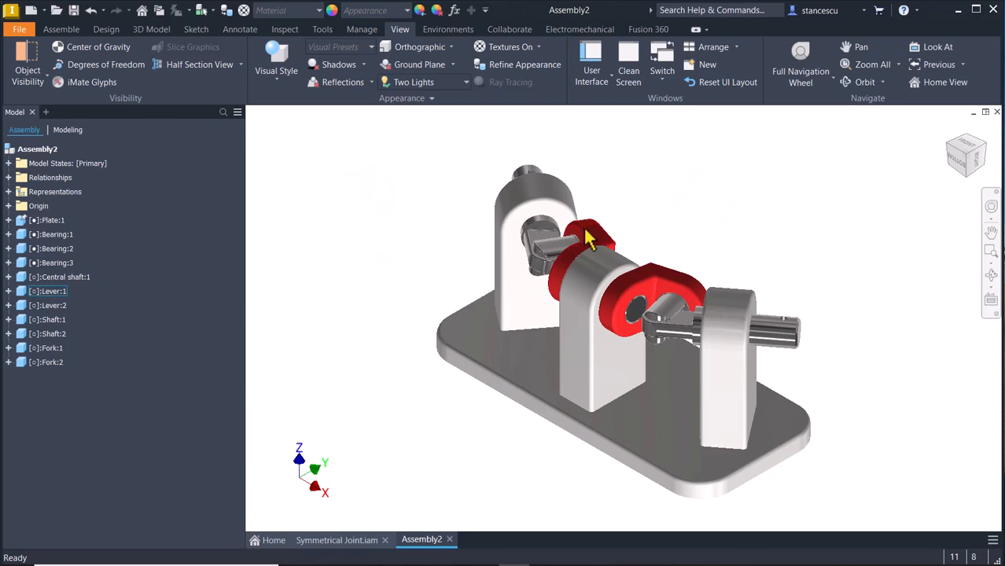
Turn Lever:1 slightly and constrain its flat upper face to the plate's top face with a directed angle of 0 deg.
left_click_drag(591, 229, 565, 248)
left_click(397, 184)
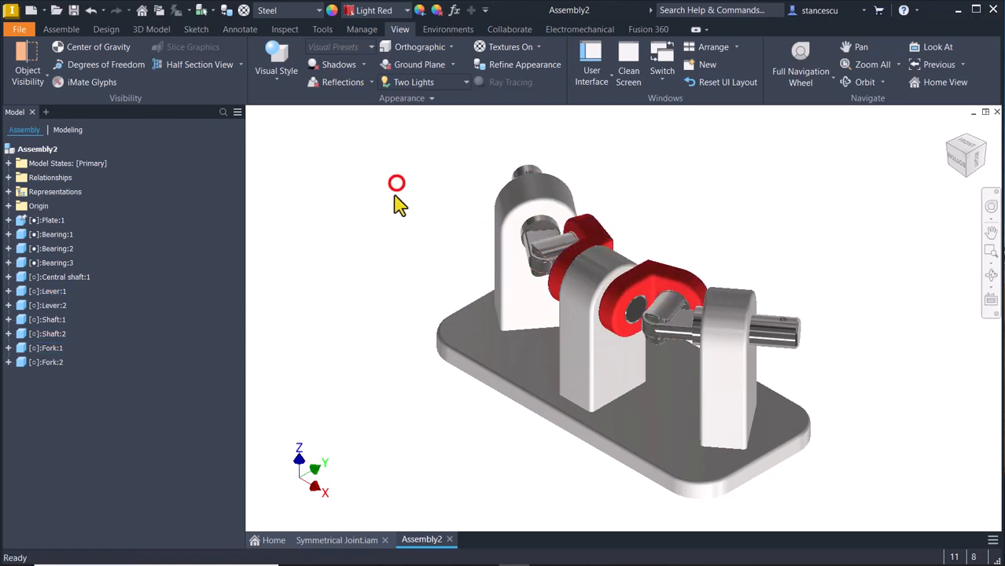
left_click(60, 29)
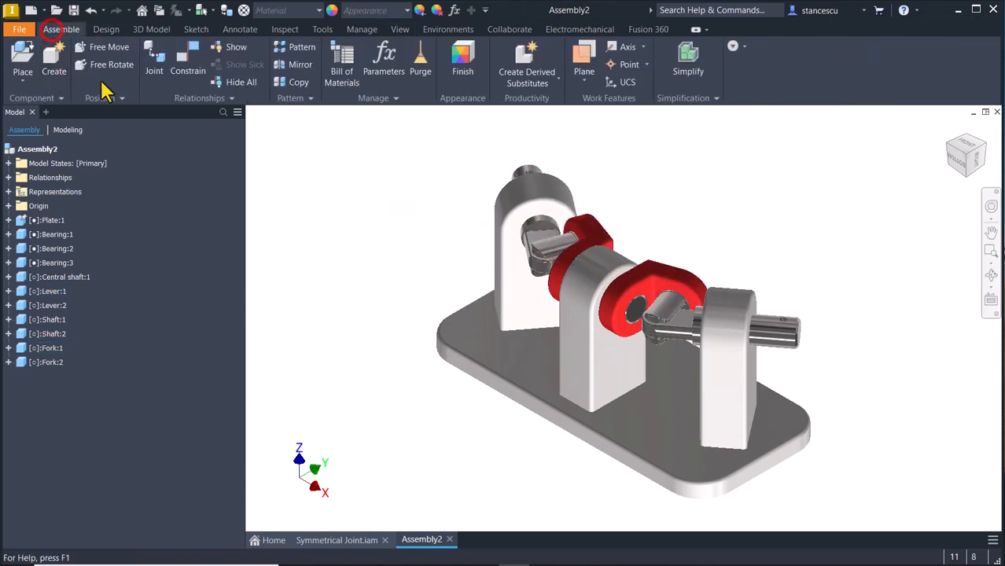
left_click(183, 66)
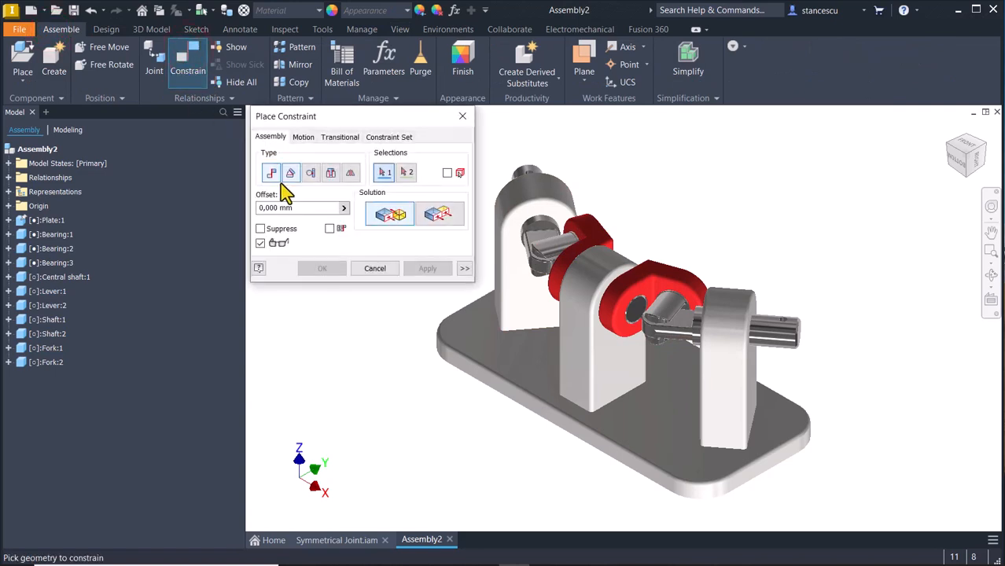
left_click(290, 173)
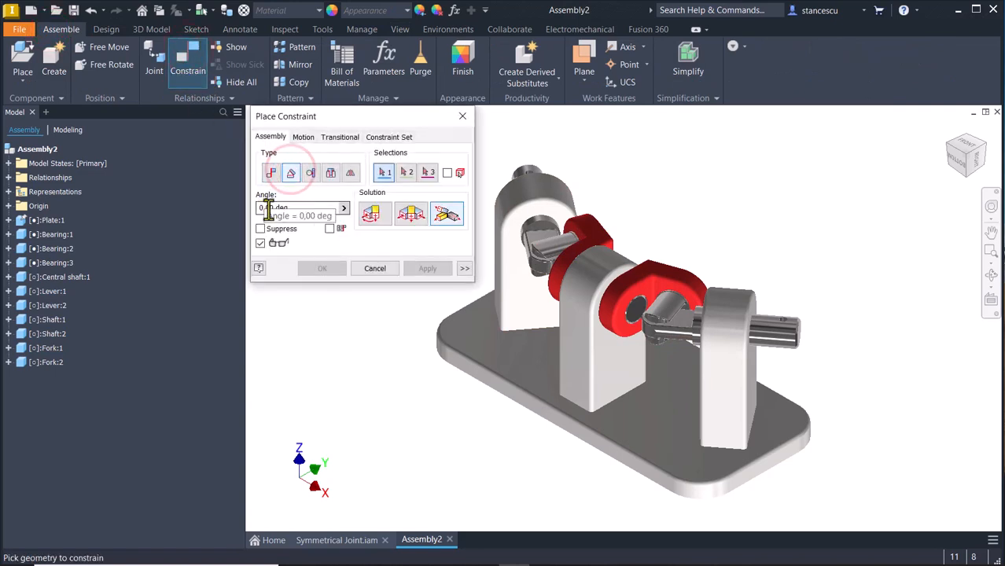
left_click(377, 211)
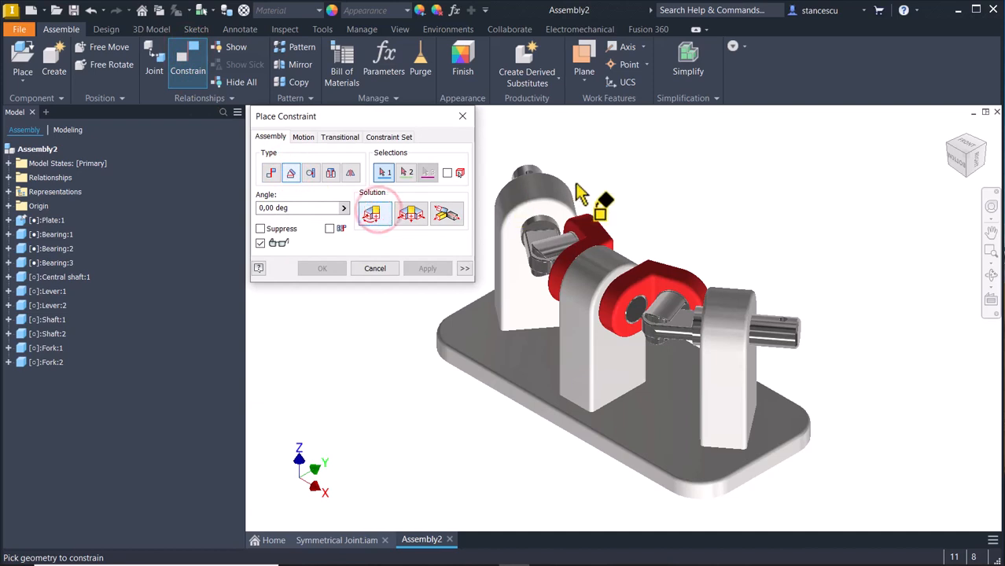
scroll(612, 197, "up", 4)
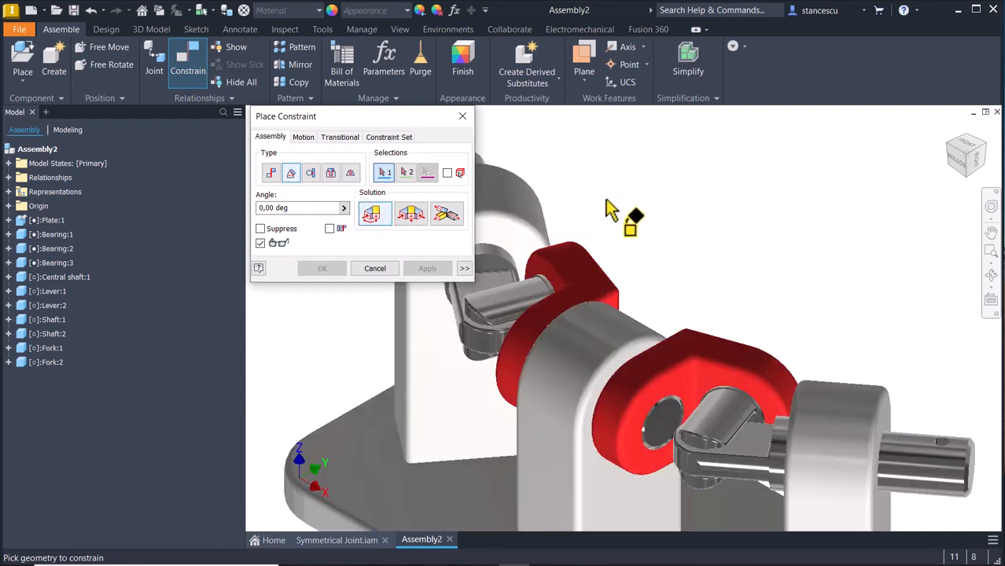
left_click(582, 270)
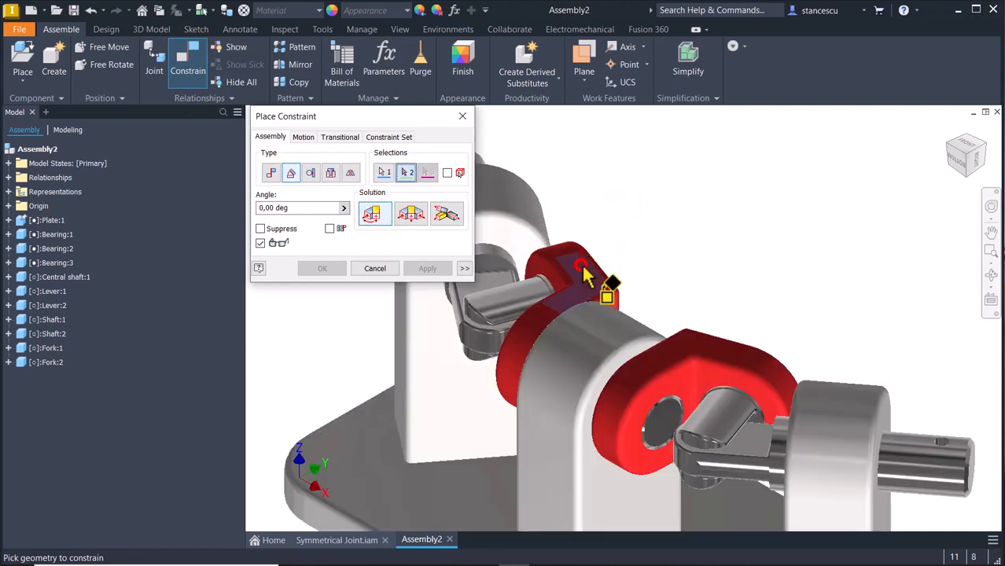
left_click(372, 466)
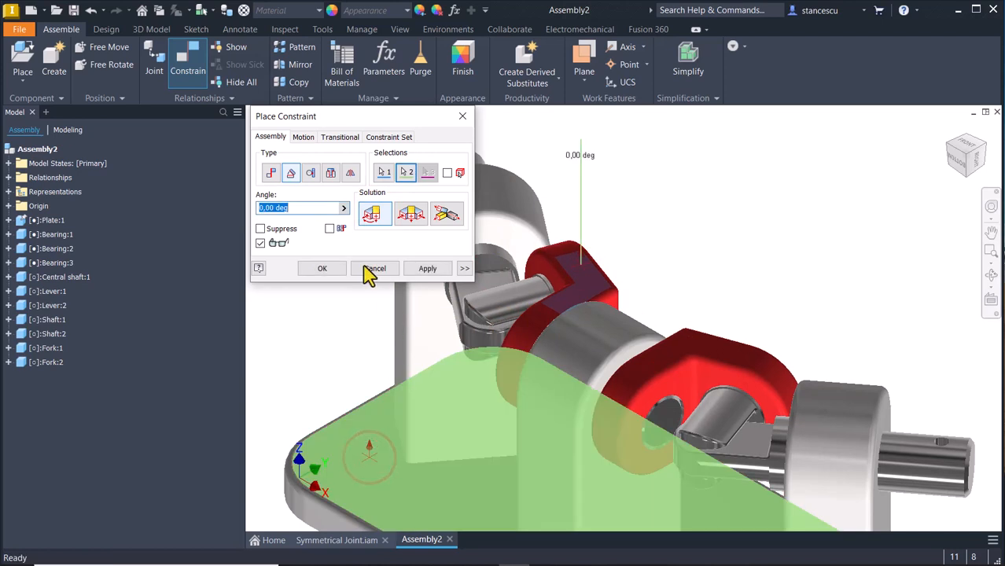
left_click(320, 268)
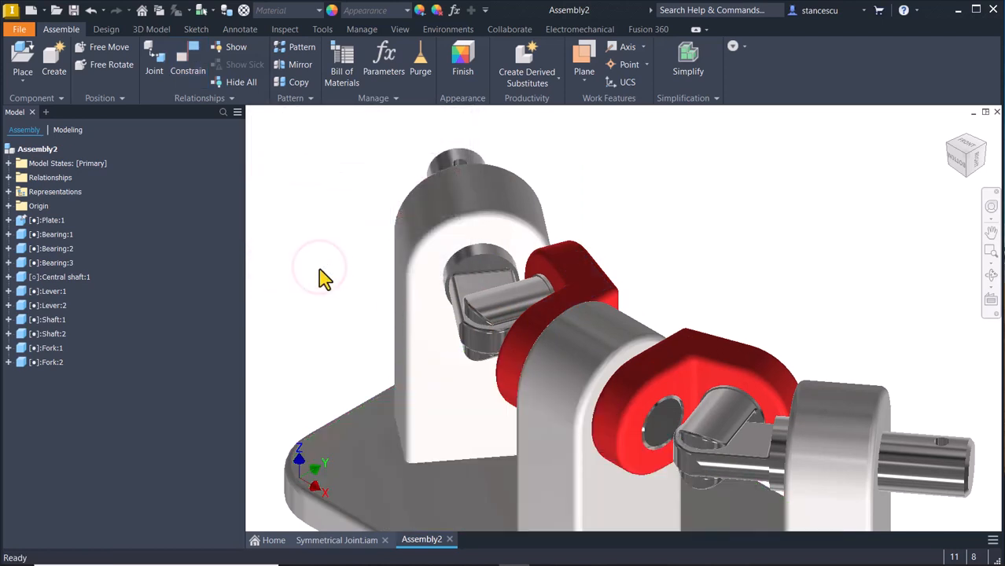
Open the Drive settings for the angle constraint between Lever:1 and the plate, and set the end value to 360 deg.
left_click(582, 274)
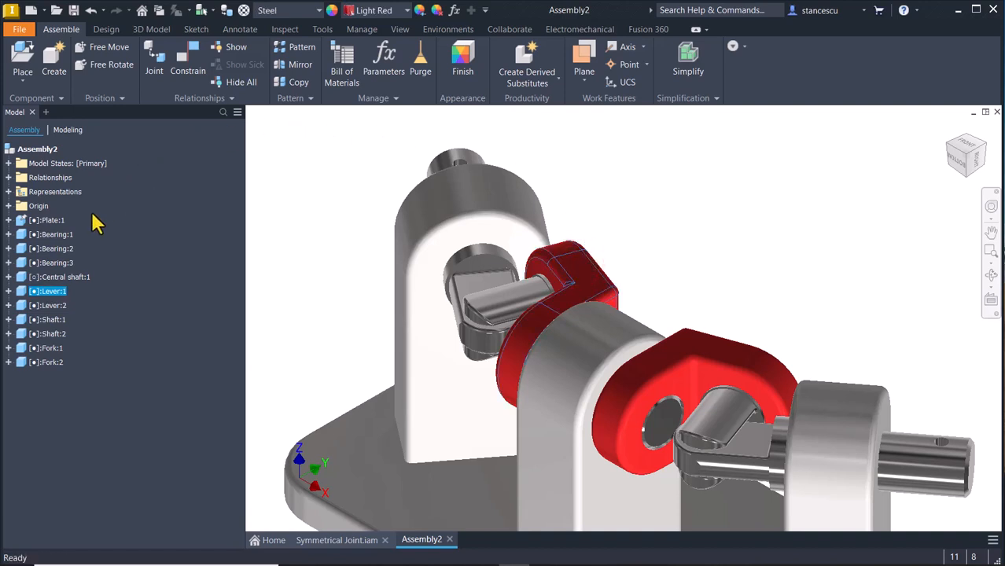
left_click(8, 291)
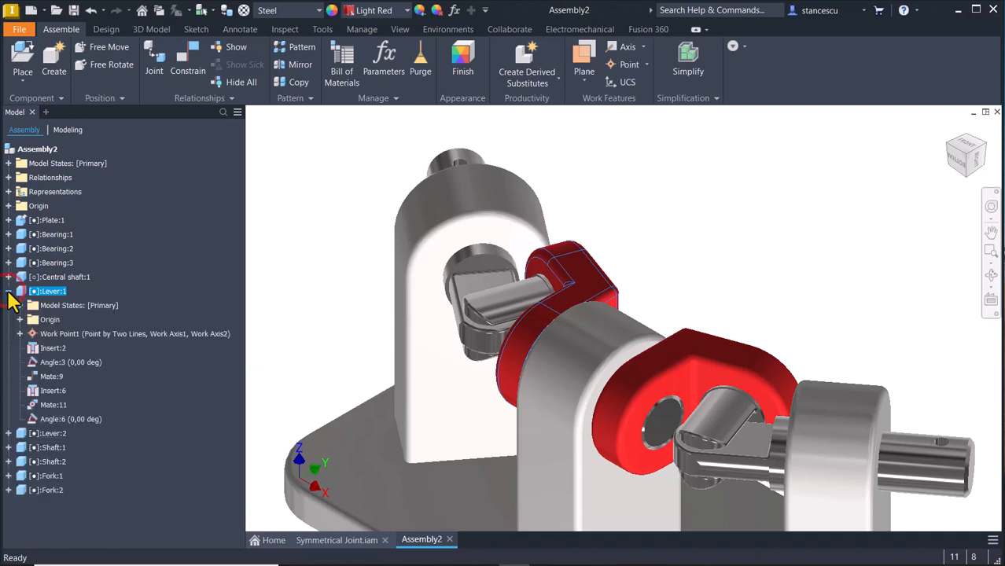
left_click(58, 422)
right_click(57, 421)
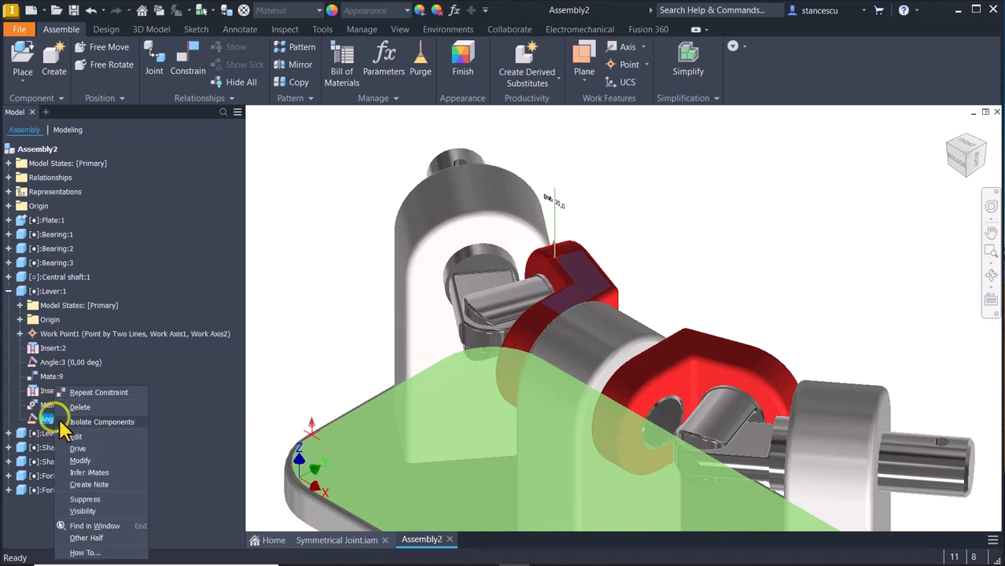
left_click(79, 448)
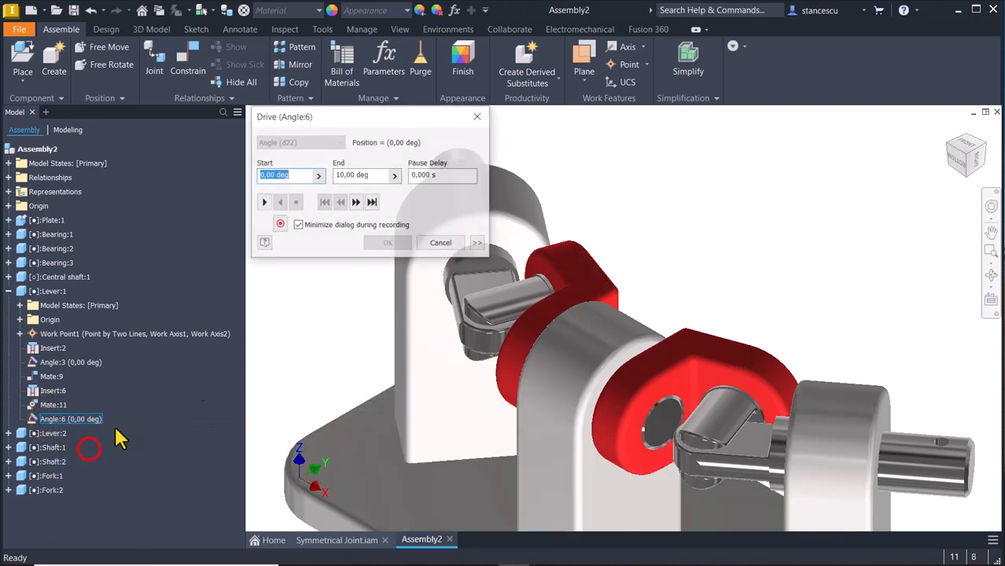
left_click(378, 175)
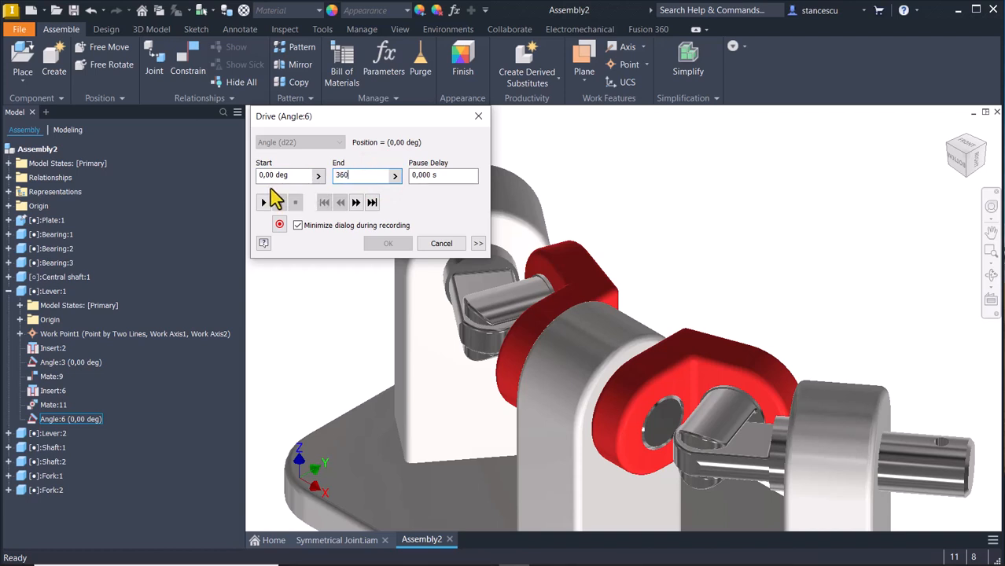
left_click(694, 272)
scroll(695, 271, "down", 5)
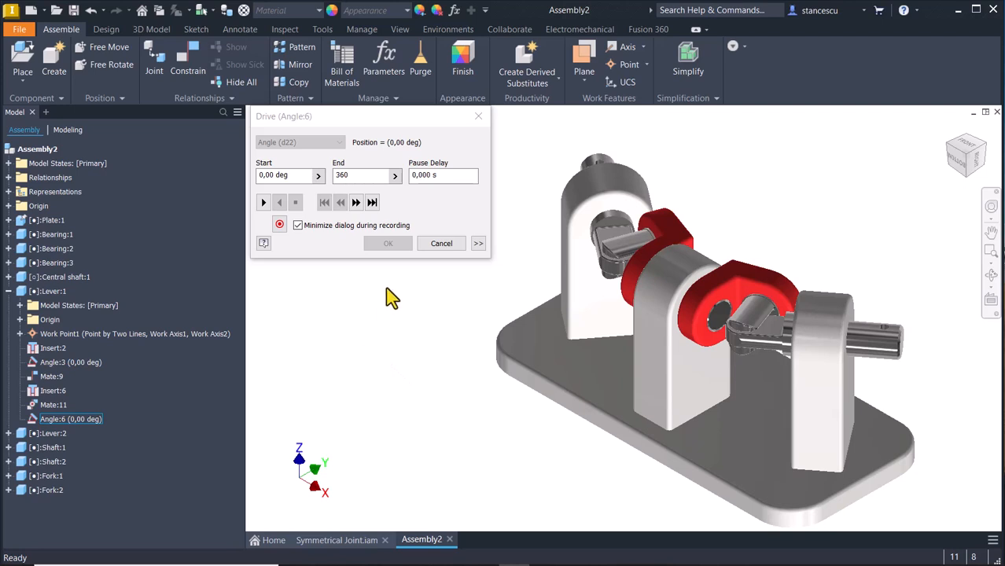
Play the driven lever rotation forward and in reverse to check the mechanism's motion, then close the Drive settings without applying them.
left_click(264, 203)
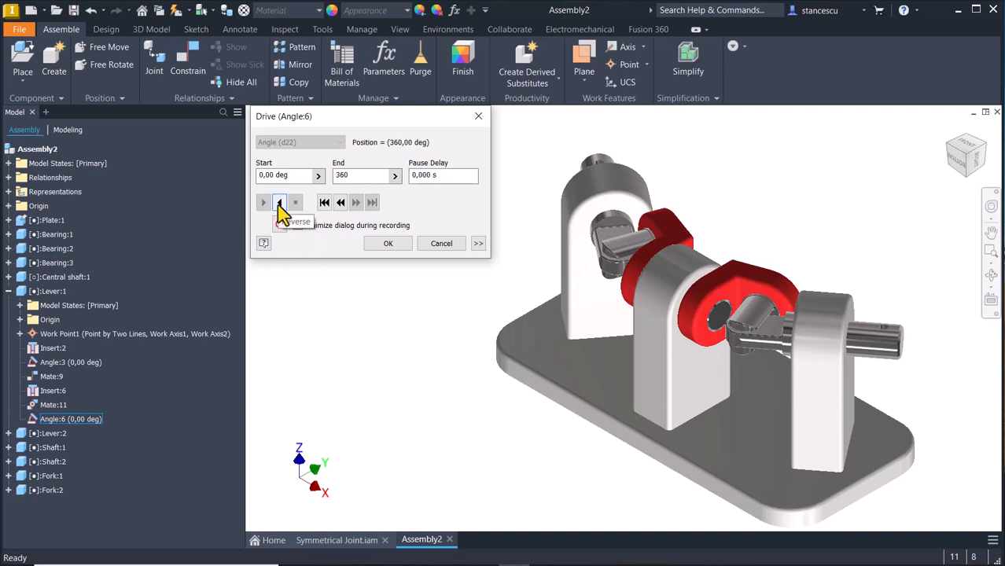
left_click(279, 203)
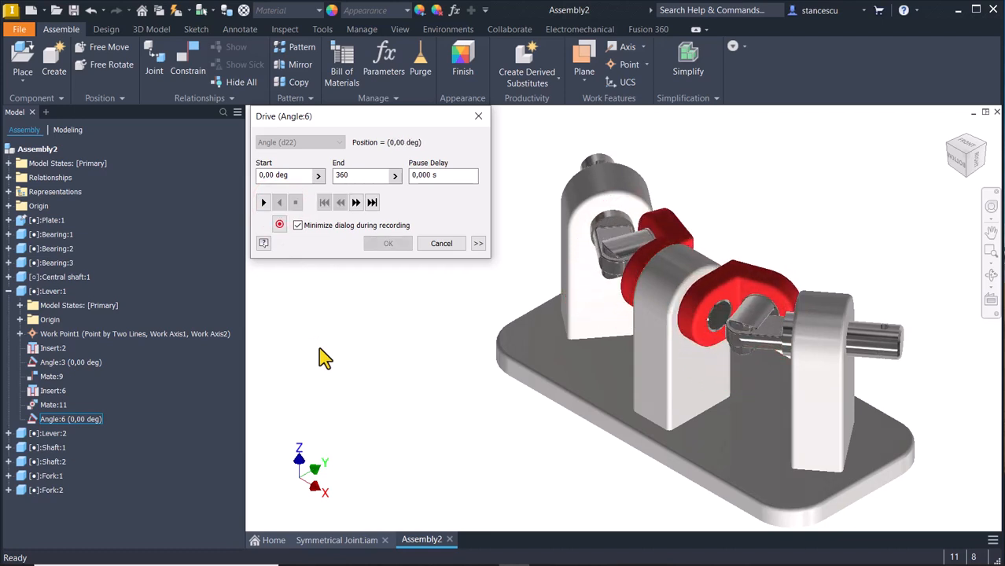
left_click(432, 247)
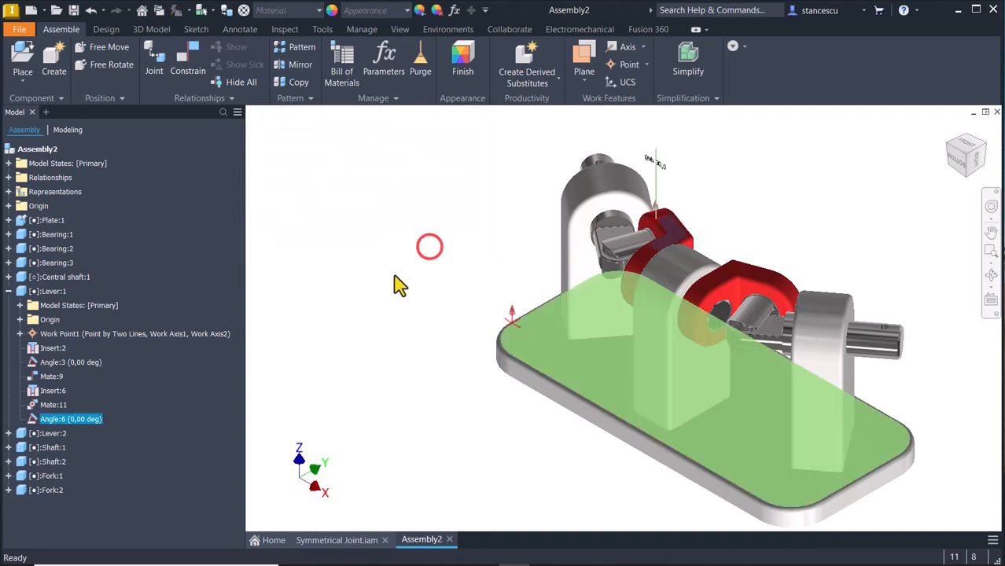
left_click(327, 307)
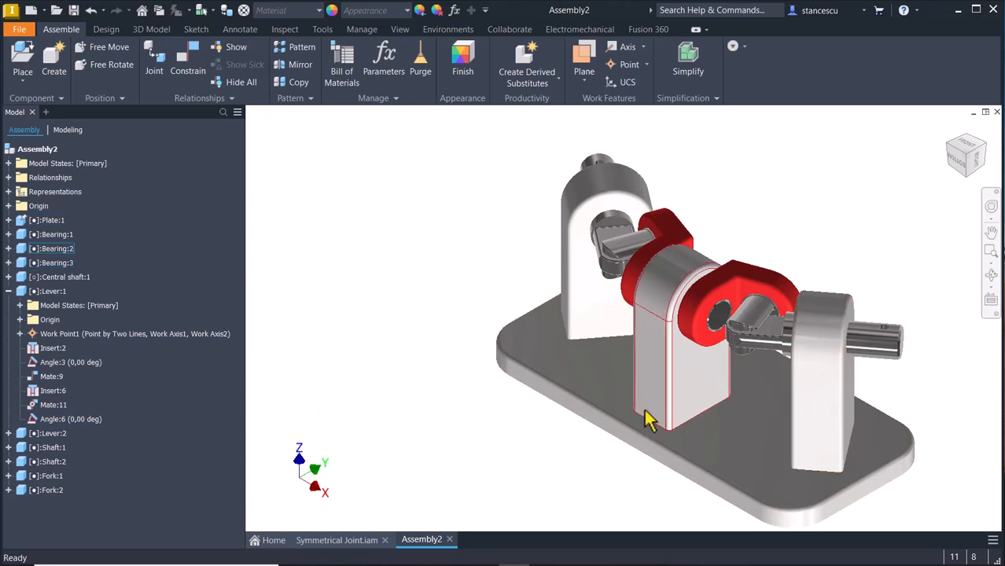
Set the angle constraint of Bearing:3 to -120 deg and check the bearing's new orientation from above.
left_click(817, 409)
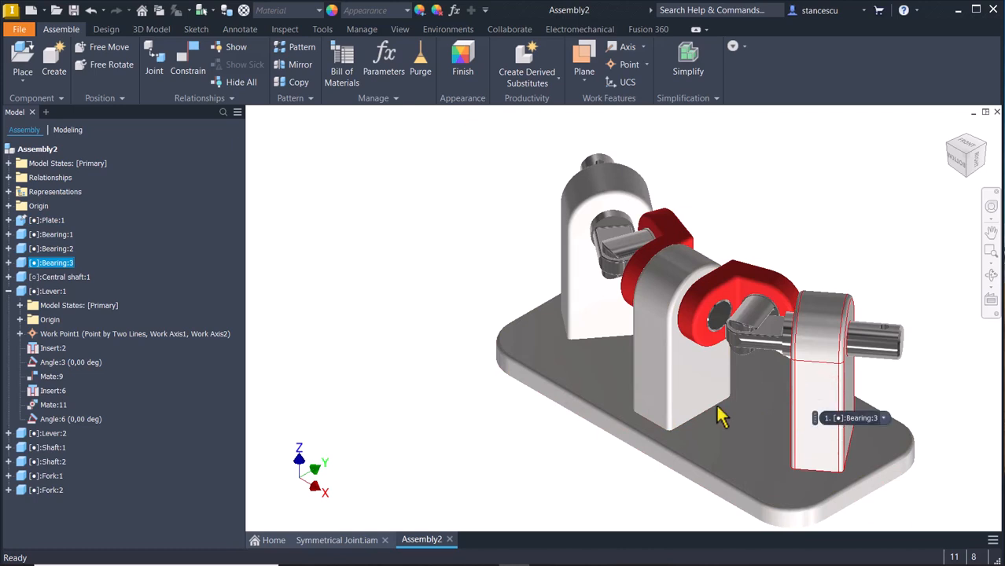
left_click(8, 291)
left_click(9, 262)
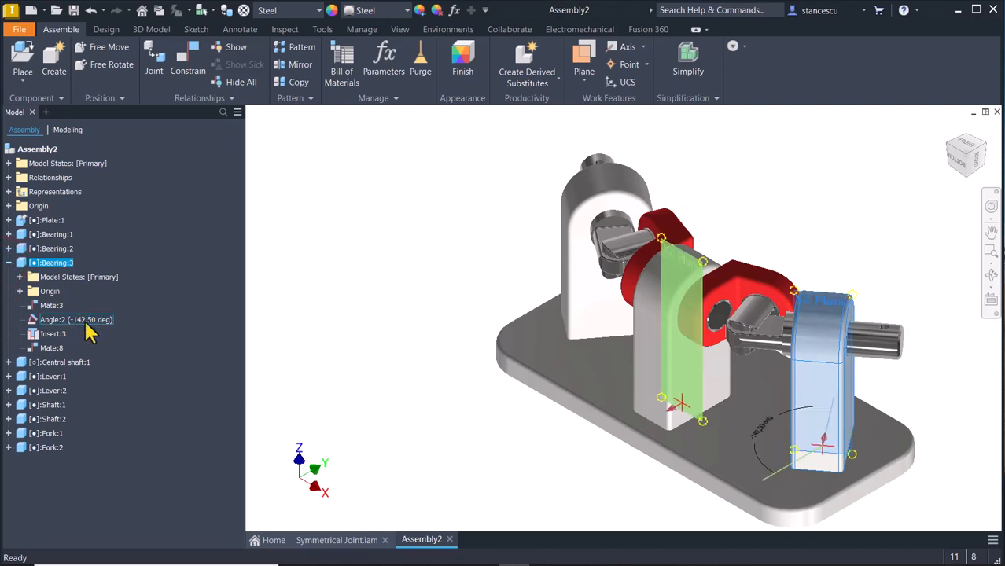
left_click(35, 327)
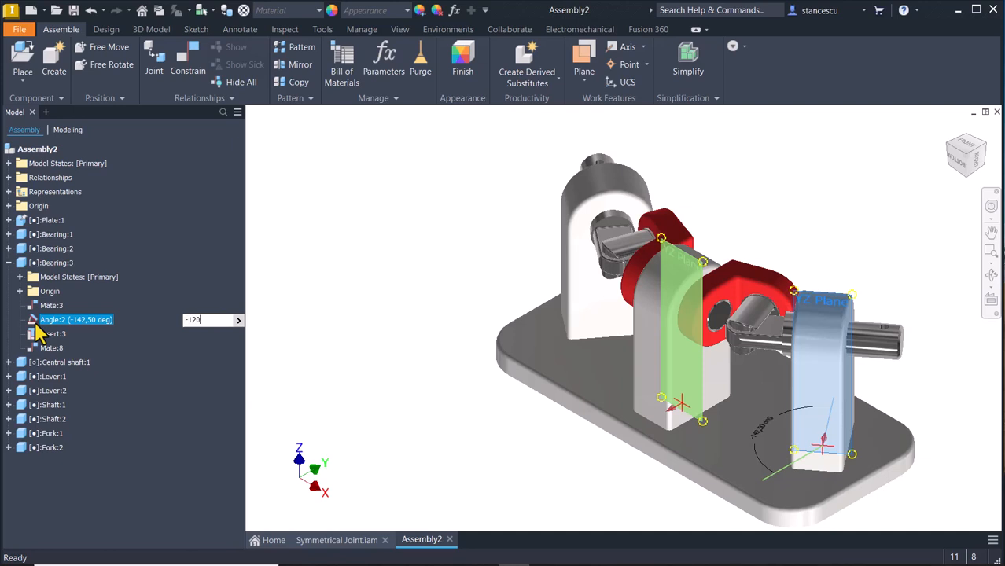
key("Return")
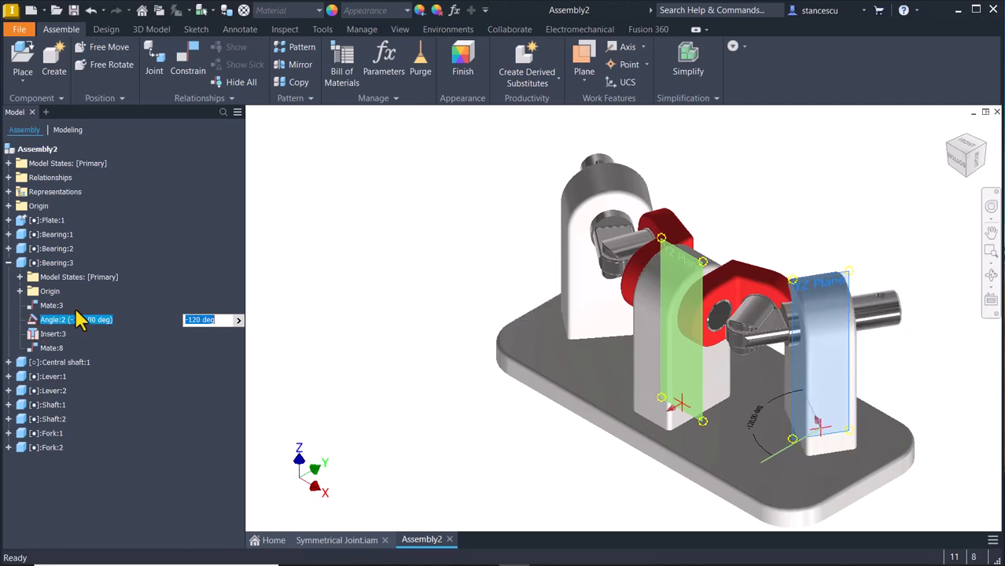
left_click(851, 203)
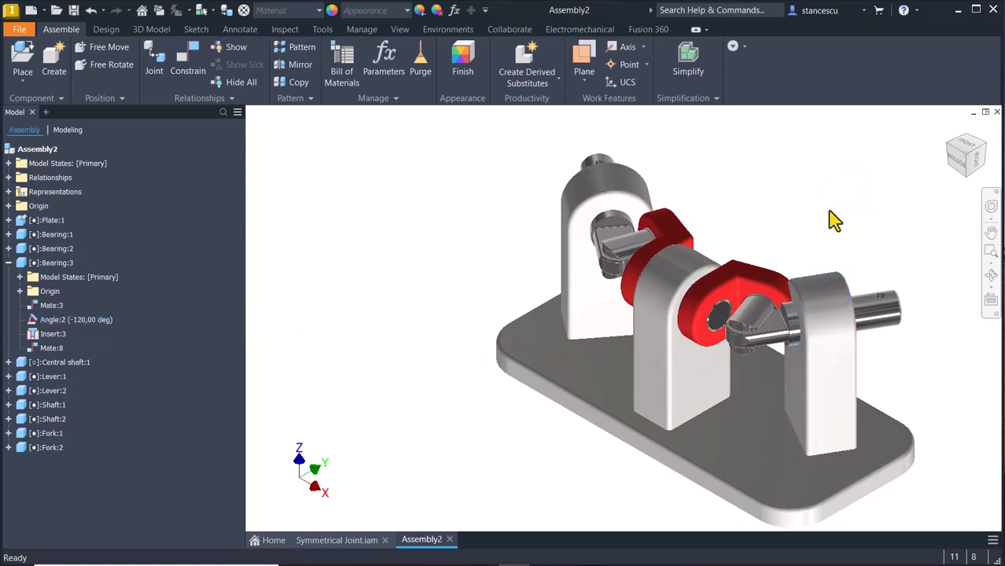
middle_click_drag(812, 250, 818, 297, "shift")
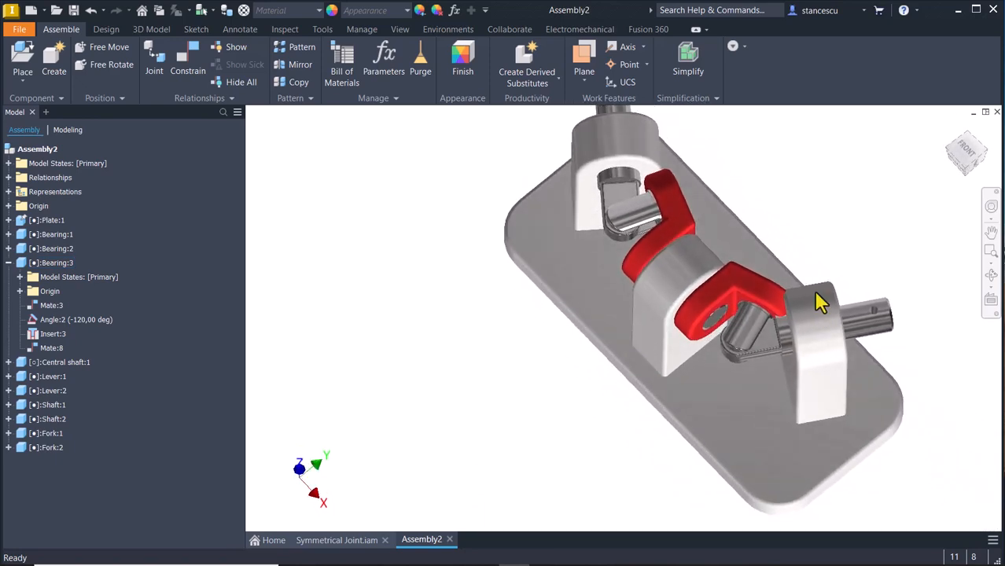
middle_click_drag(845, 221, 849, 228, "shift")
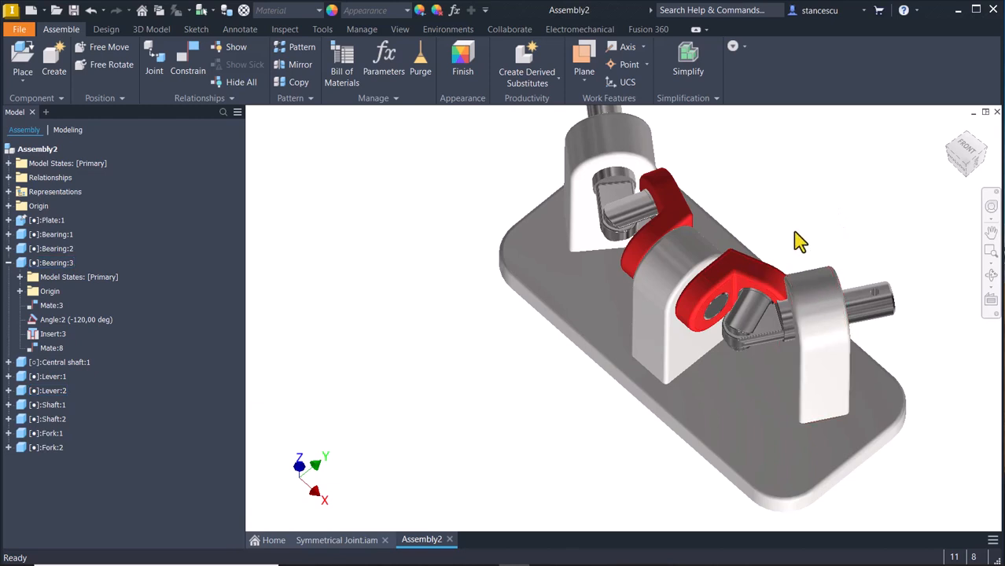
left_click(802, 194)
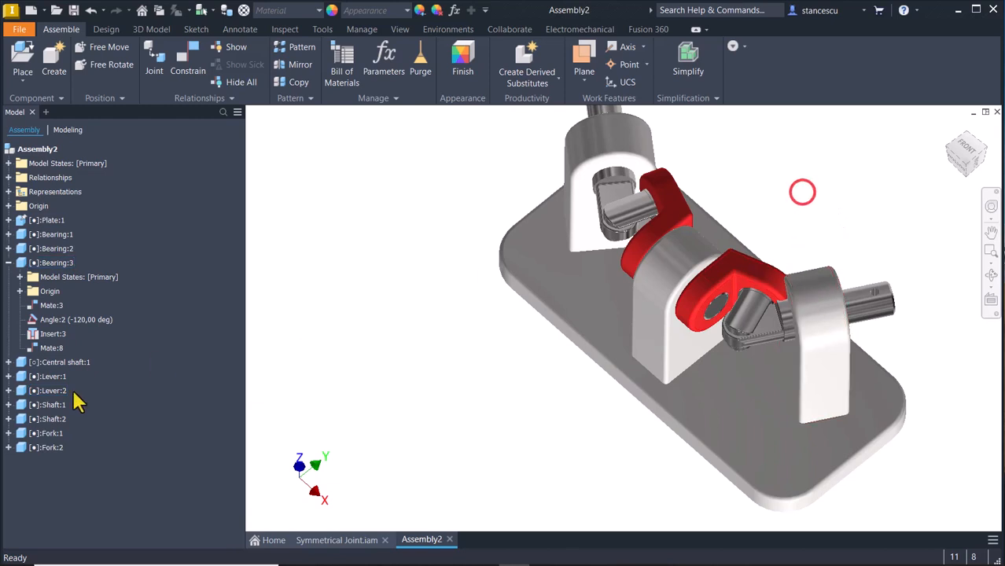
Set the angle constraint of Bearing:3 to -150 deg.
double_click(53, 322)
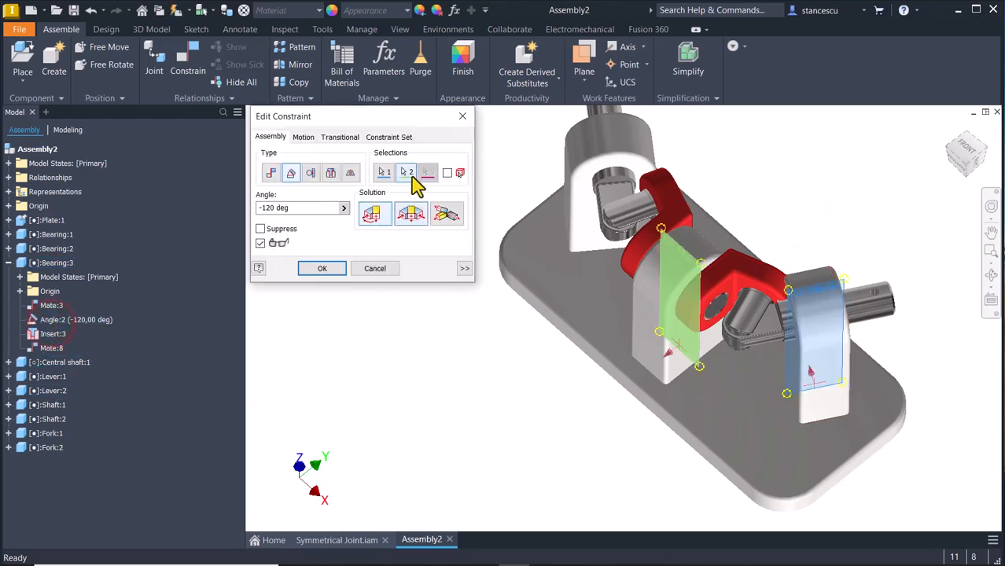
left_click(264, 209)
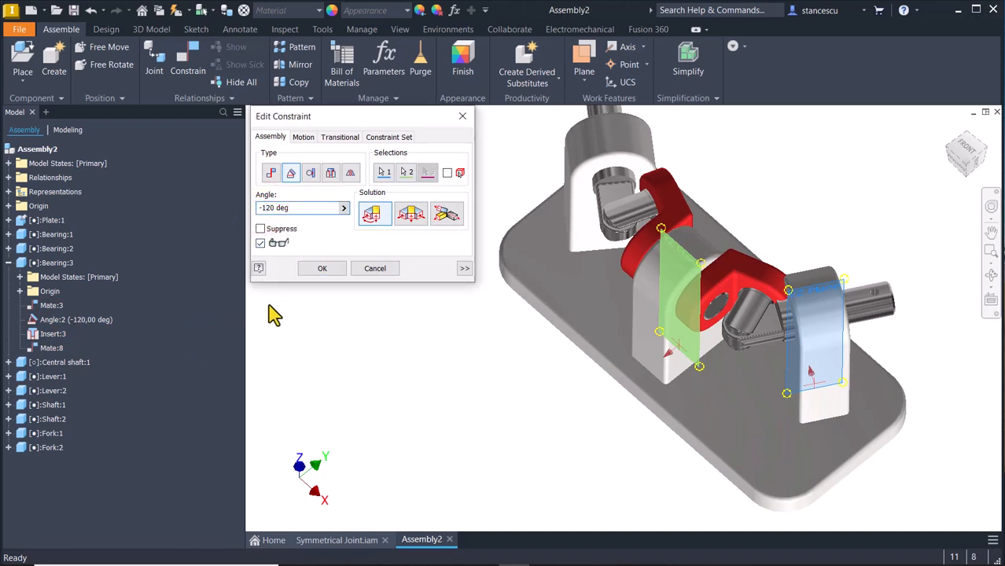
key("Delete")
key("Delete")
type("15")
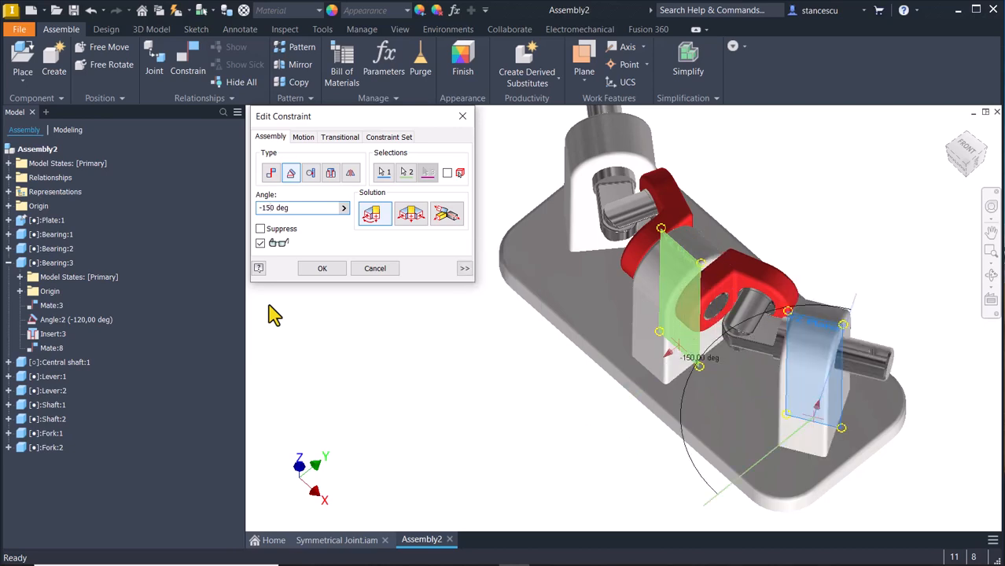
key("Return")
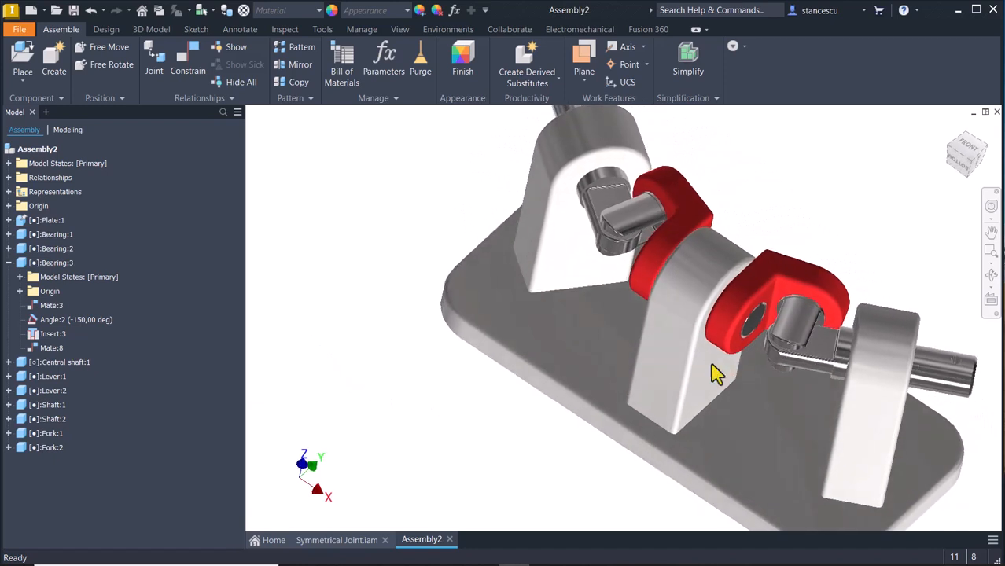
Set the angle constraint of Bearing:3 to -160 deg and check the bearing's orientation in the front view.
double_click(83, 322)
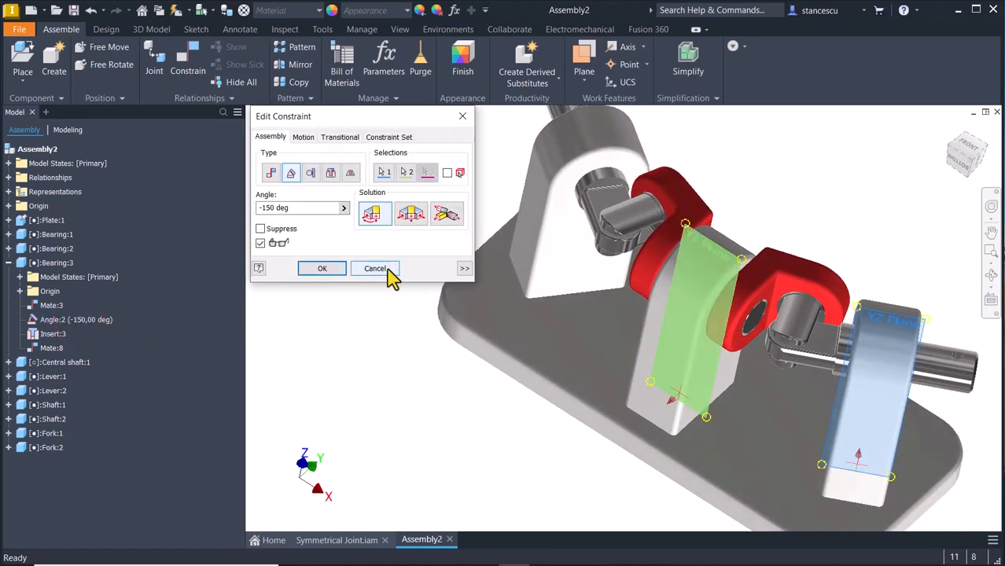
left_click_drag(262, 207, 266, 208)
left_click(266, 208)
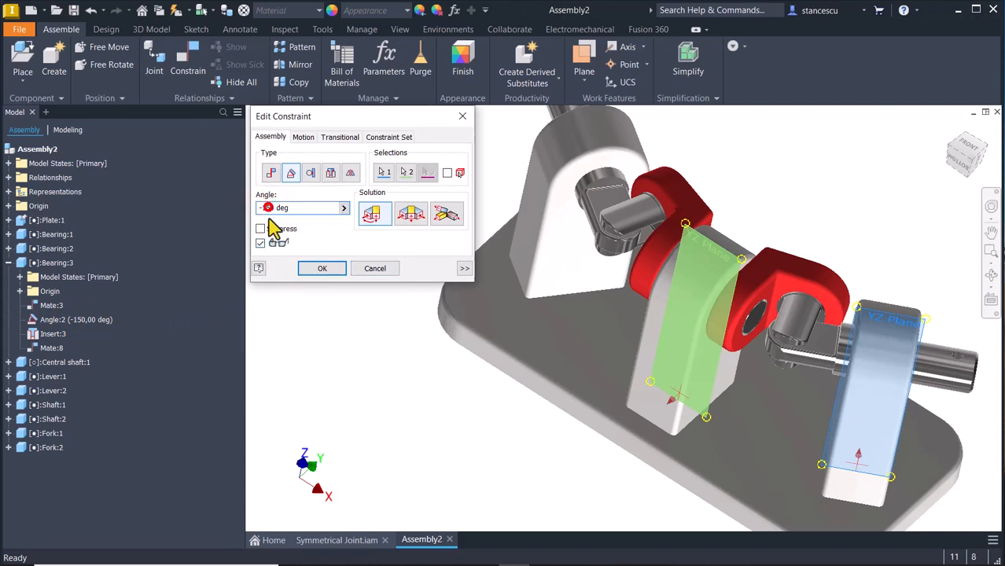
key("BackSpace")
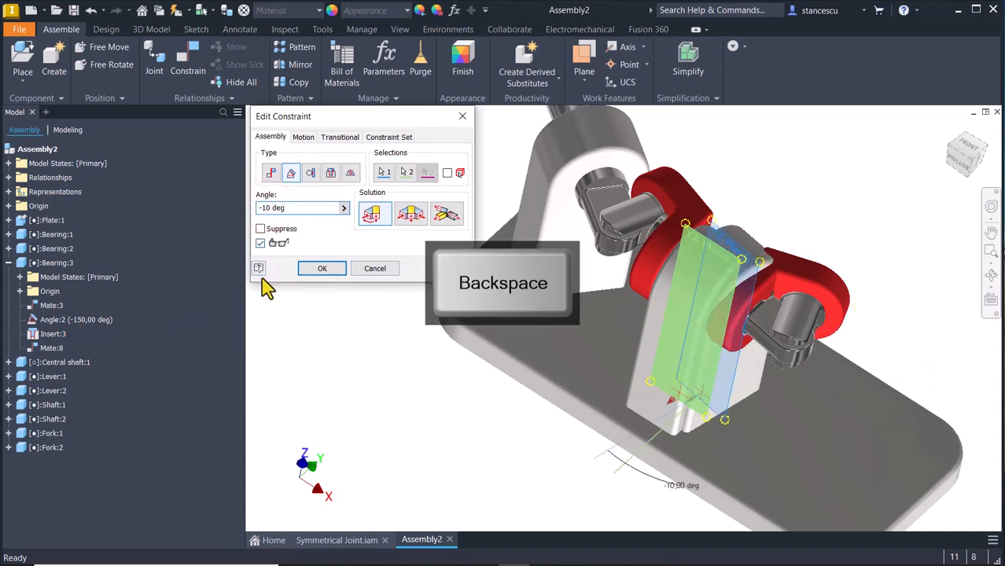
type("6")
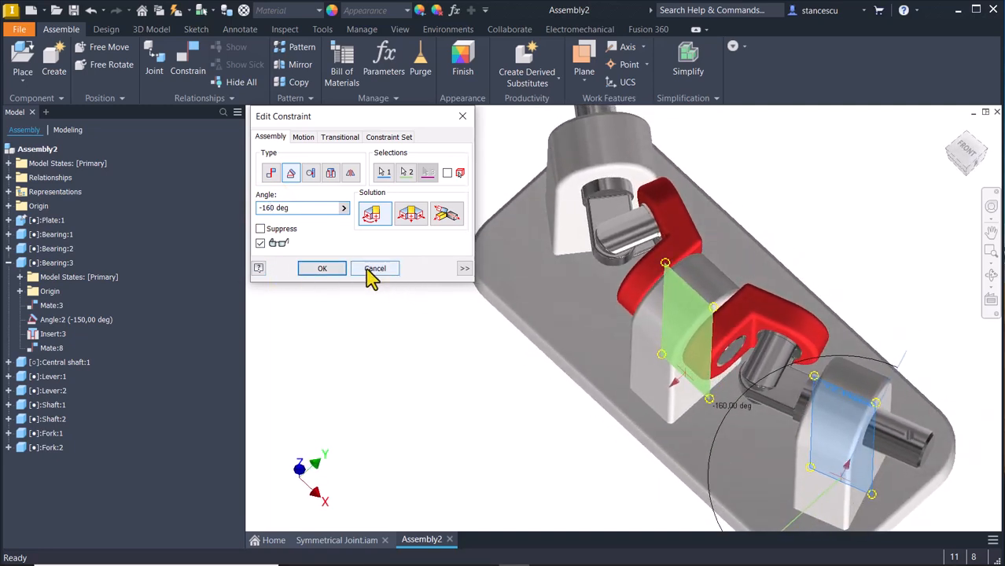
left_click(317, 266)
middle_click_drag(471, 362, 848, 299, "shift")
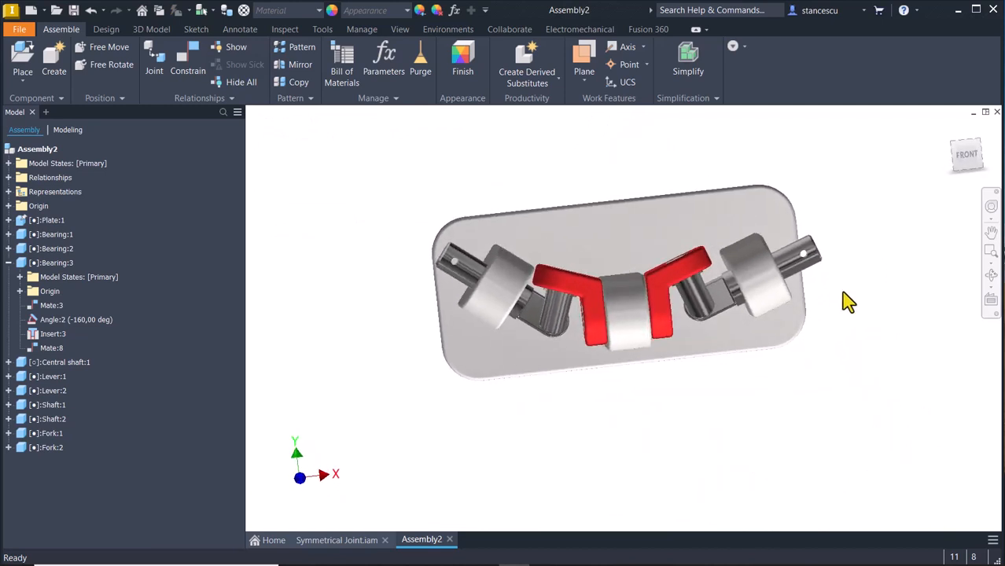
left_click(971, 151)
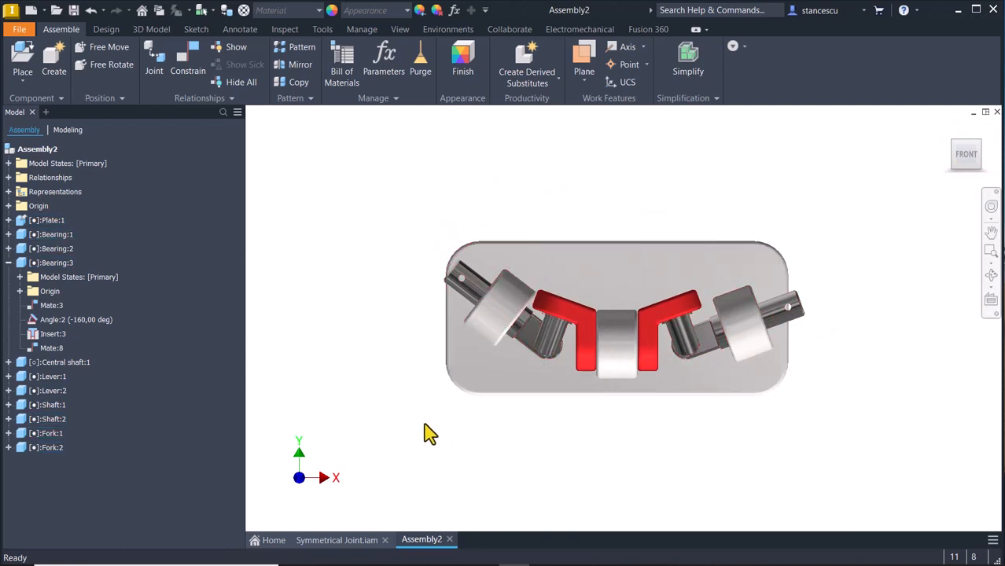
key("Num_Lock")
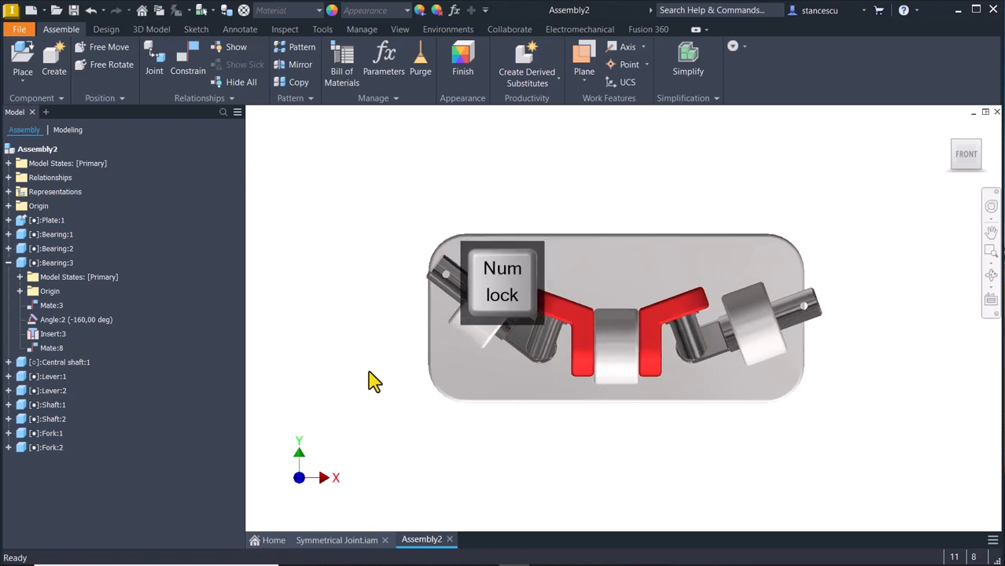
Play the drive of the angle constraint between Lever:1 and the plate forward to 360 deg, and close the Drive settings without applying them.
key("F6")
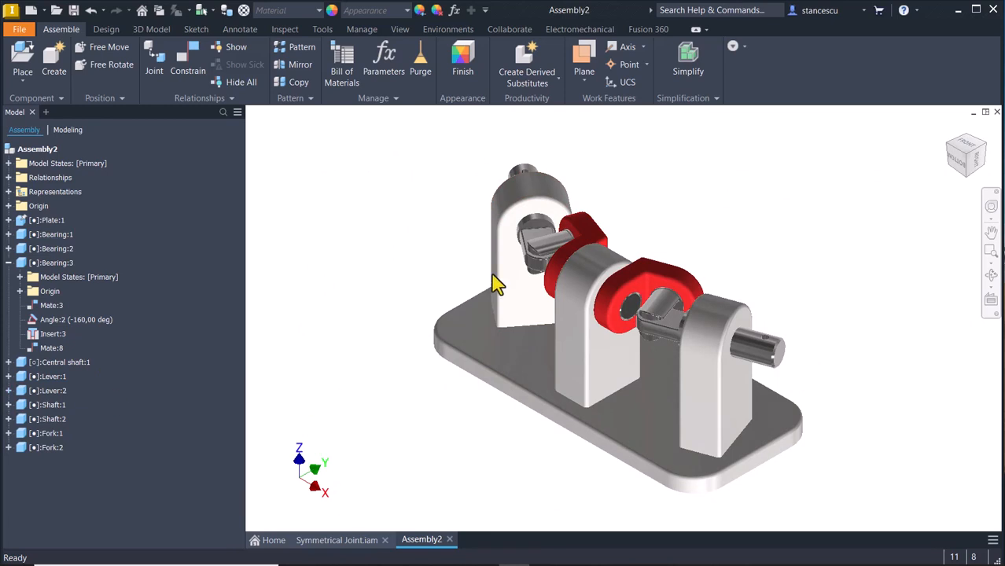
left_click(585, 235)
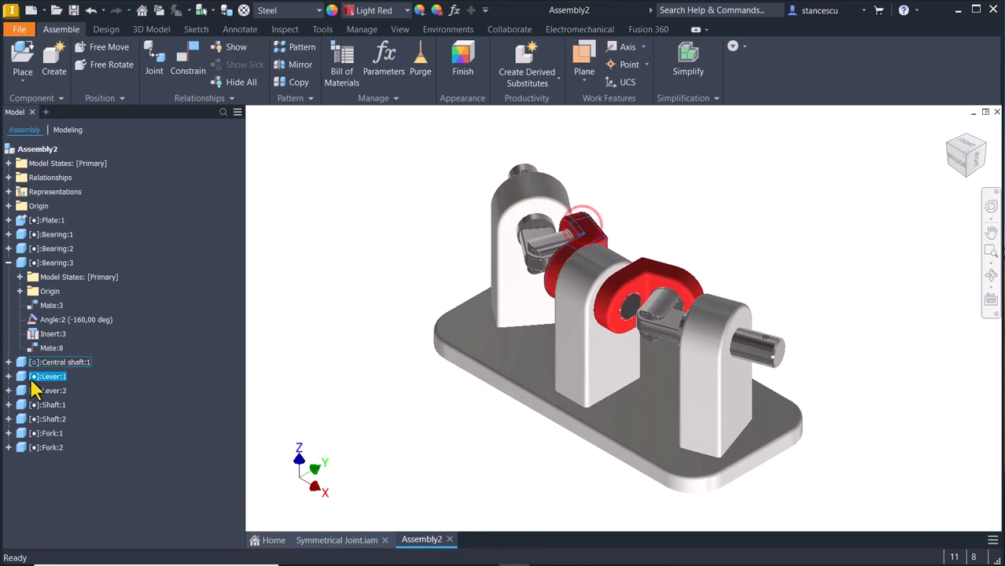
left_click(9, 376)
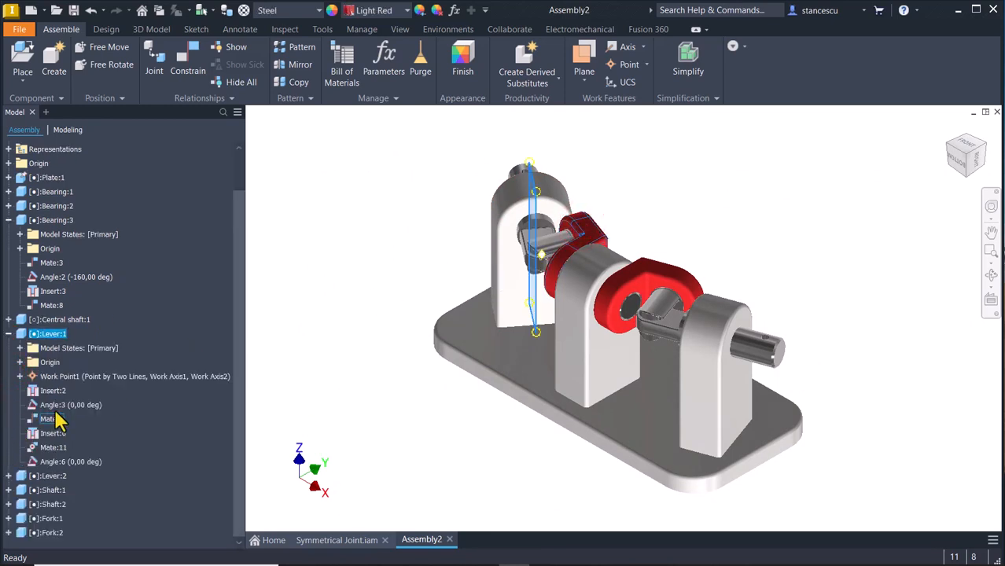
left_click(49, 464)
right_click(50, 463)
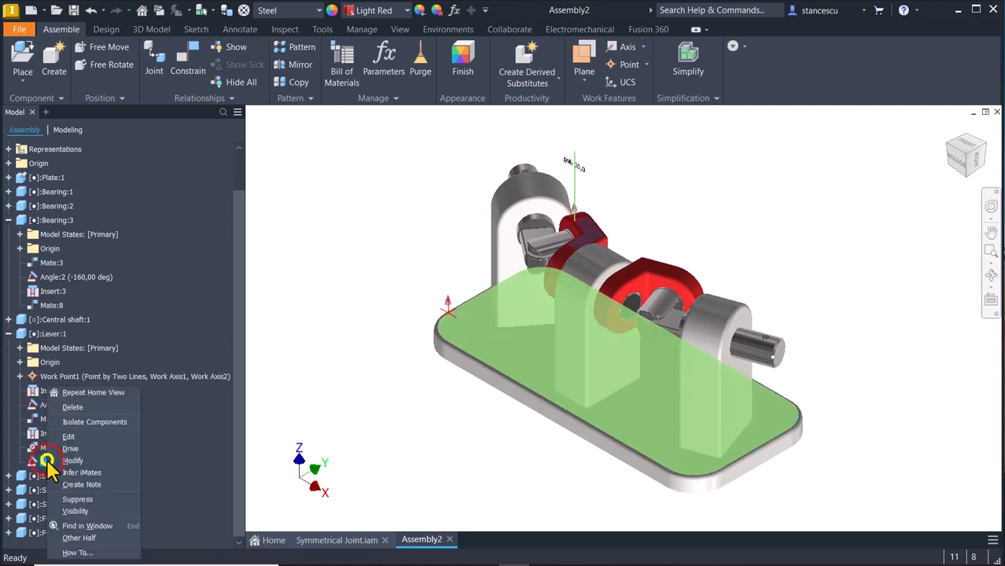
left_click(69, 450)
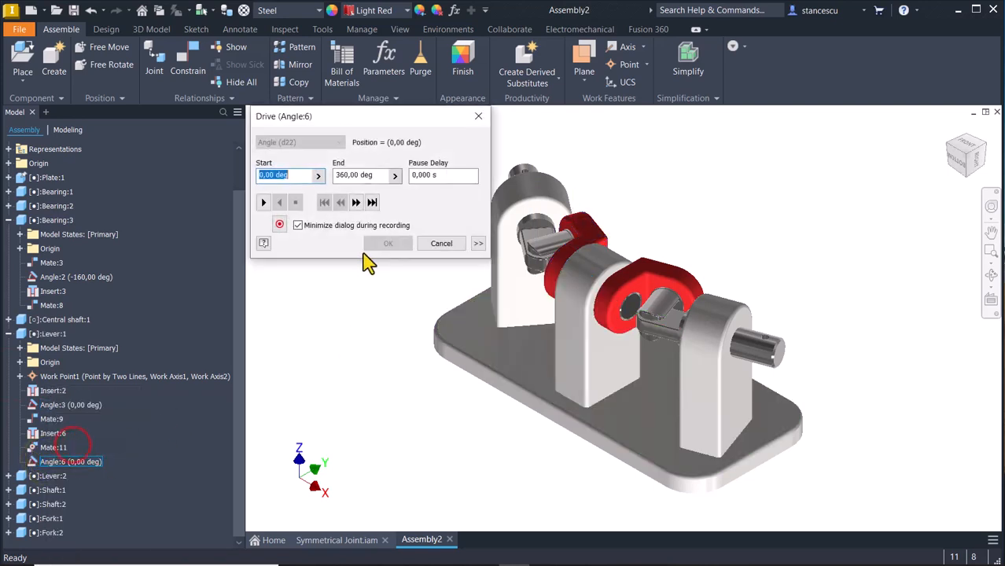
middle_click_drag(352, 332, 384, 336, "shift")
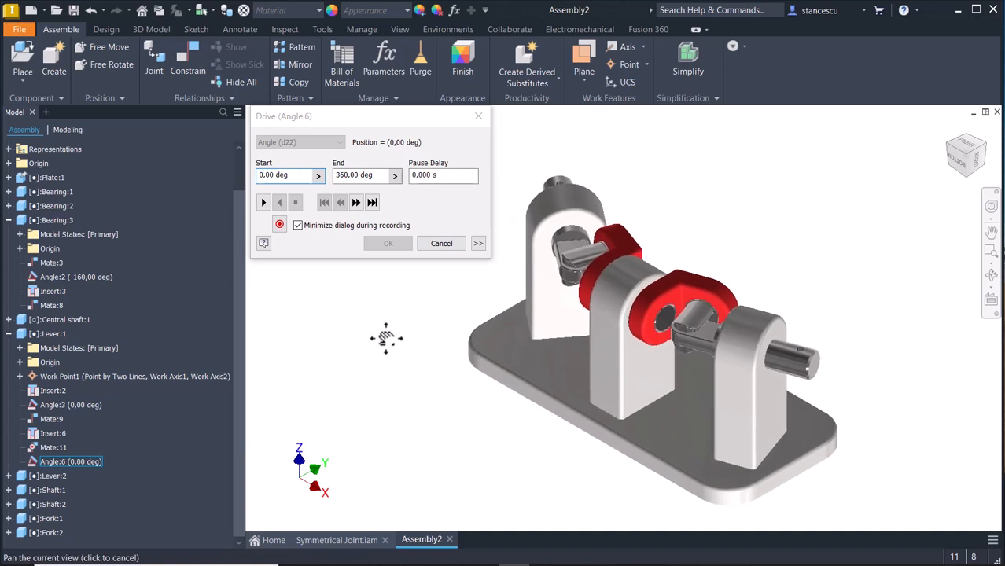
left_click(264, 202)
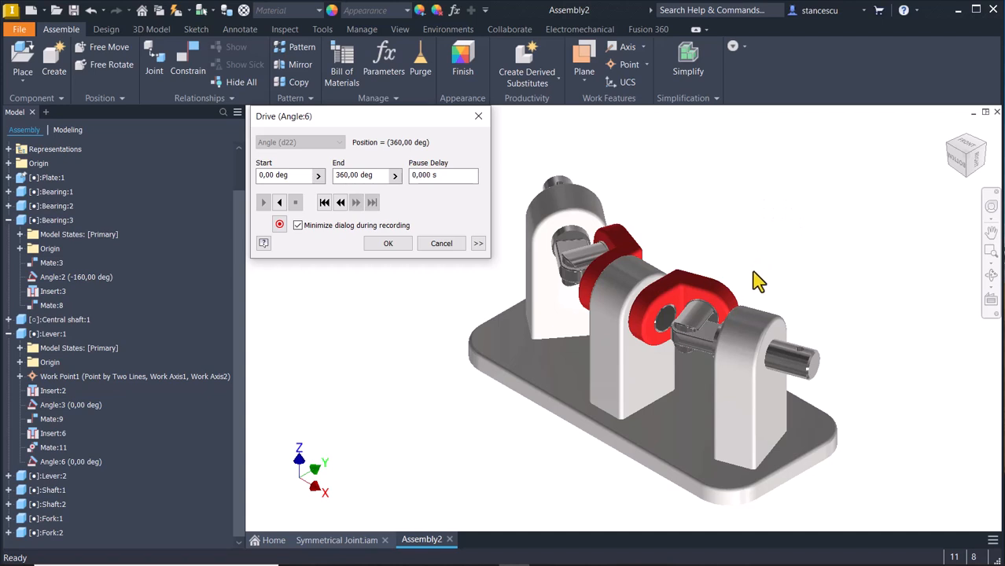
left_click(434, 244)
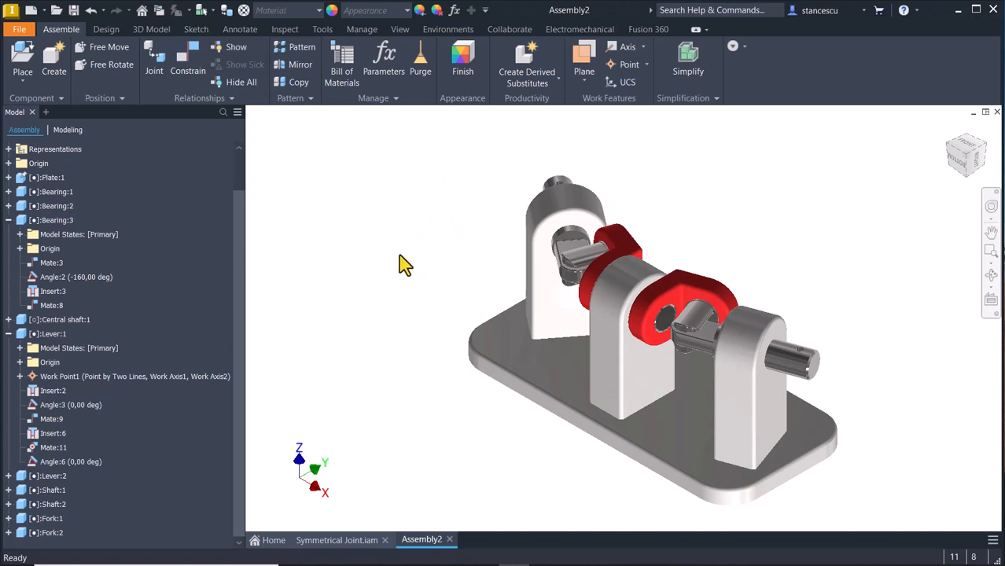
key("F6")
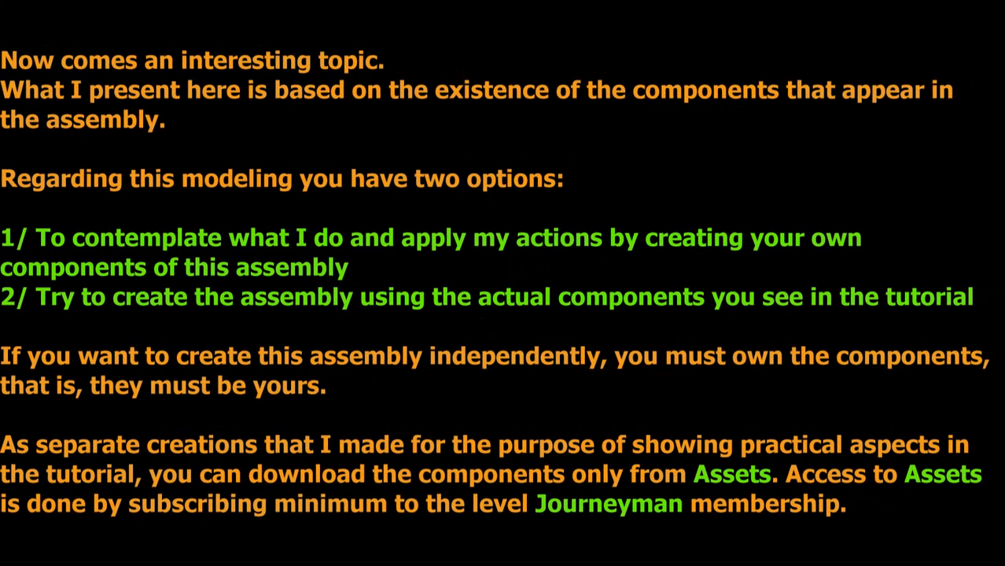